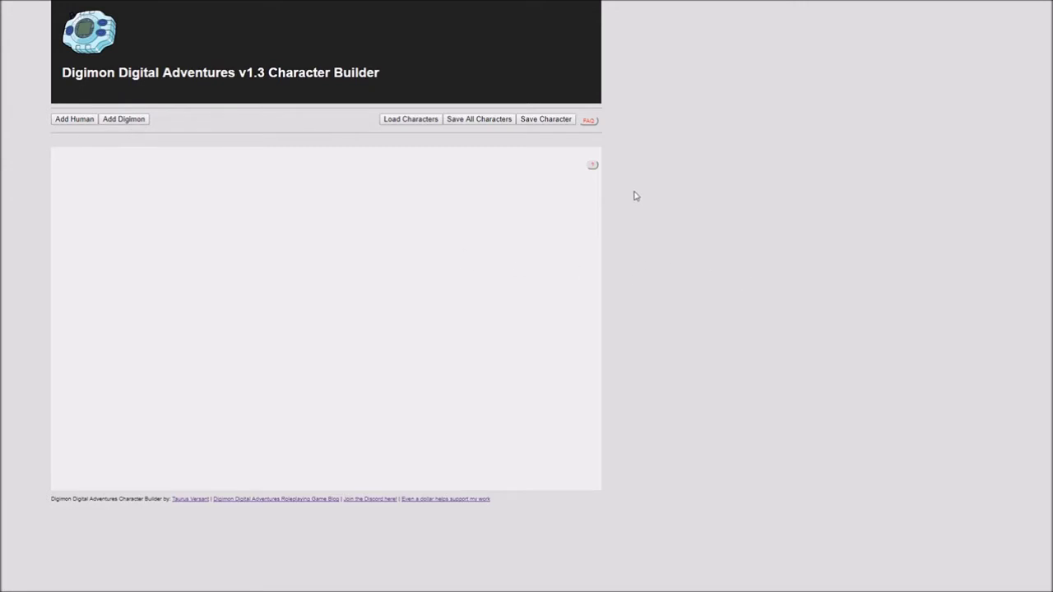
Read through the character builder's FAQ and close it.
{"action": "left_click", "coordinate": [588, 121]}
{"action": "scroll", "coordinate": [601, 233], "scroll_direction": "down", "scroll_amount": 4}
{"action": "left_click", "coordinate": [732, 57]}
Create a human character named Taichi in the Child age group.
{"action": "left_click", "coordinate": [70, 120]}
{"action": "left_click", "coordinate": [566, 208]}
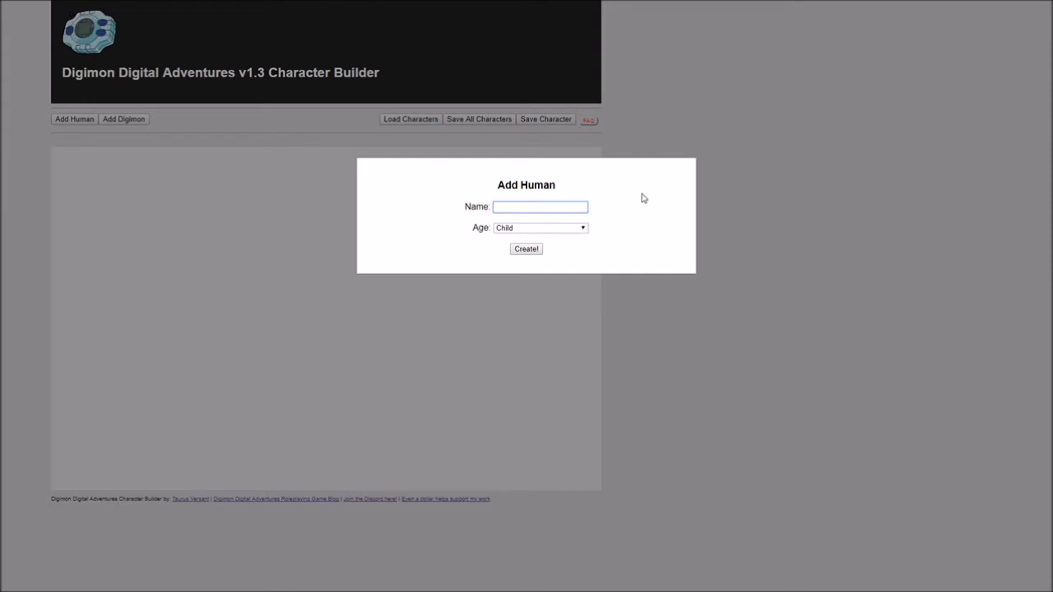
{"action": "type", "text": "Taichi"}
{"action": "left_click", "coordinate": [576, 229]}
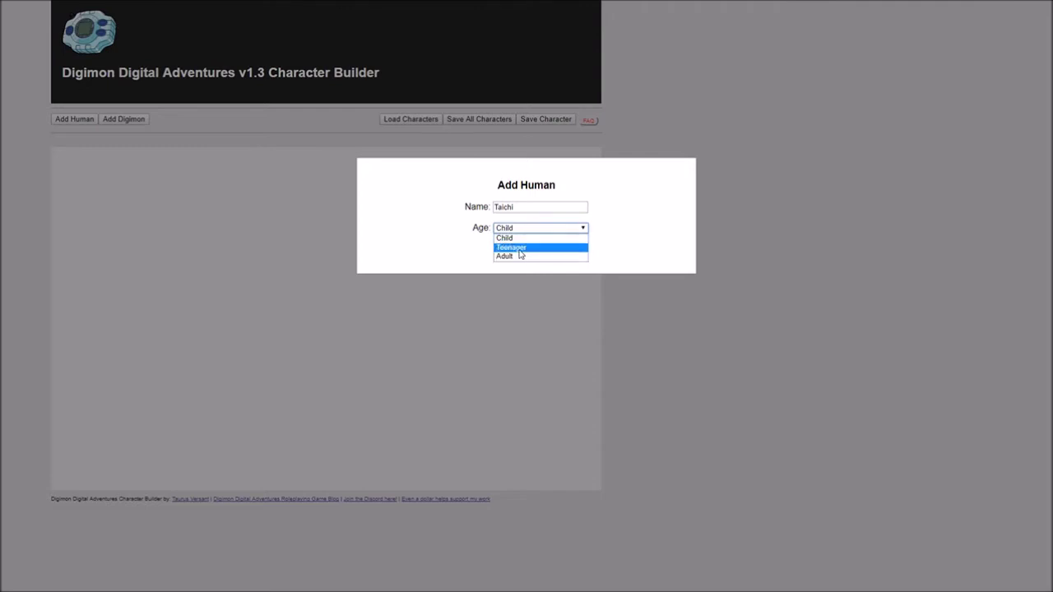
{"action": "left_click", "coordinate": [655, 216]}
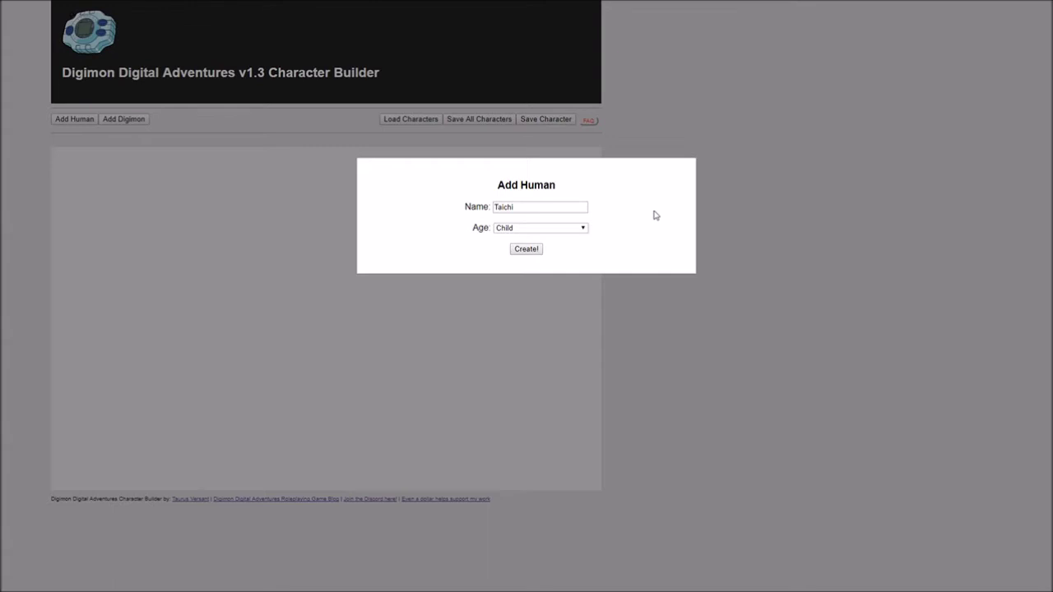
{"action": "left_click", "coordinate": [574, 227]}
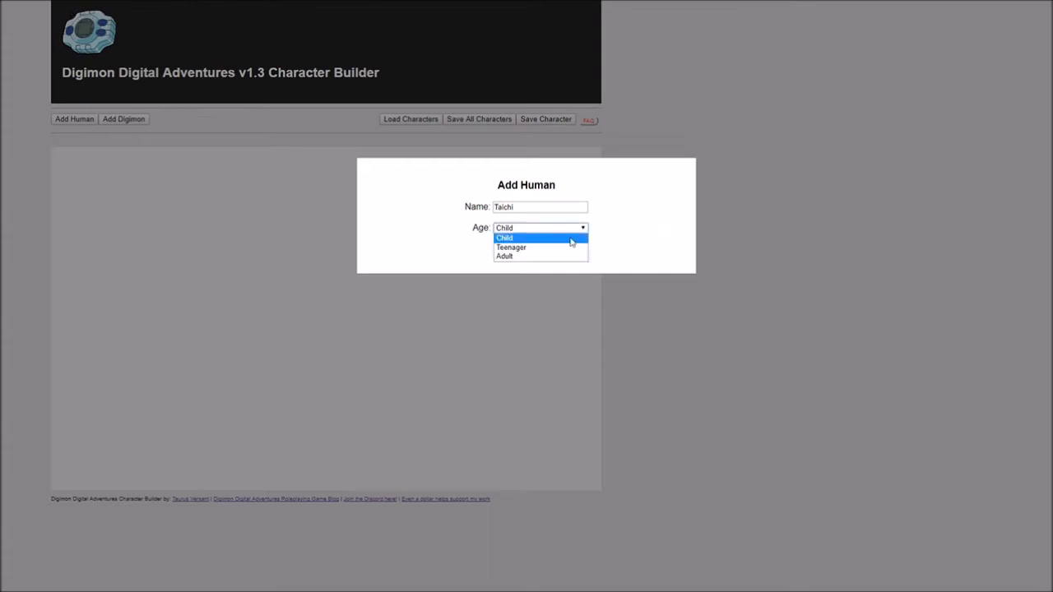
{"action": "left_click", "coordinate": [629, 224]}
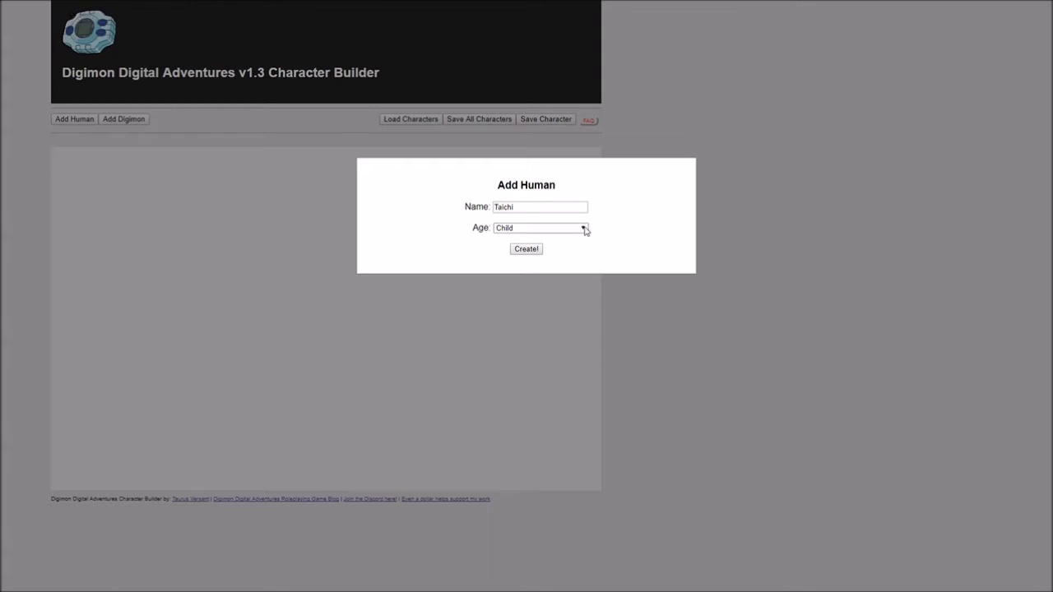
{"action": "left_click", "coordinate": [584, 229]}
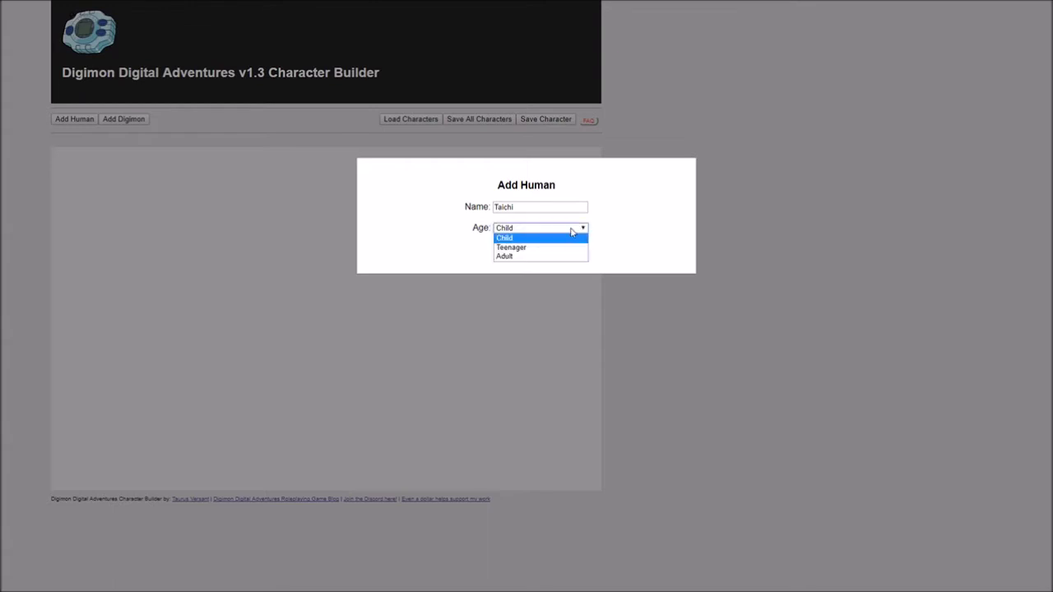
{"action": "left_click", "coordinate": [560, 238]}
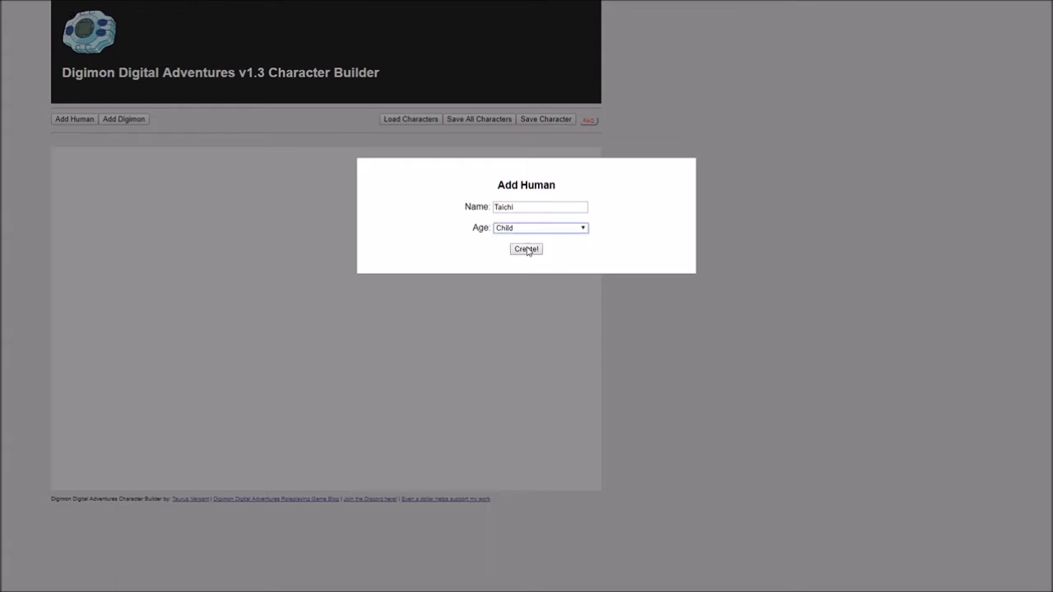
{"action": "left_click", "coordinate": [526, 250]}
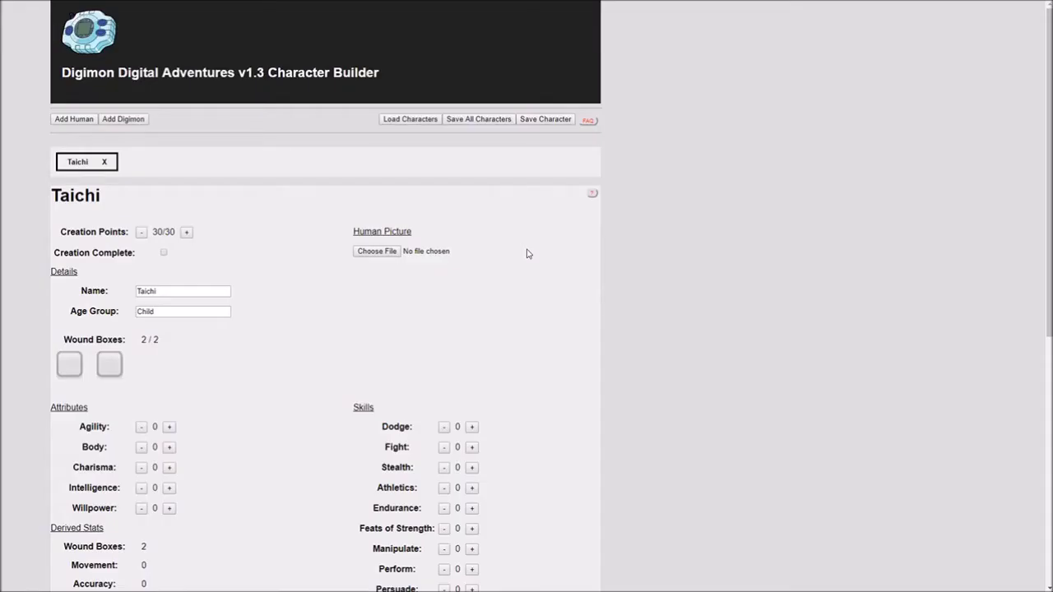
Load the GIF image of Taichi as the human picture on the character sheet.
{"action": "scroll", "coordinate": [543, 247], "scroll_direction": "down", "scroll_amount": 5}
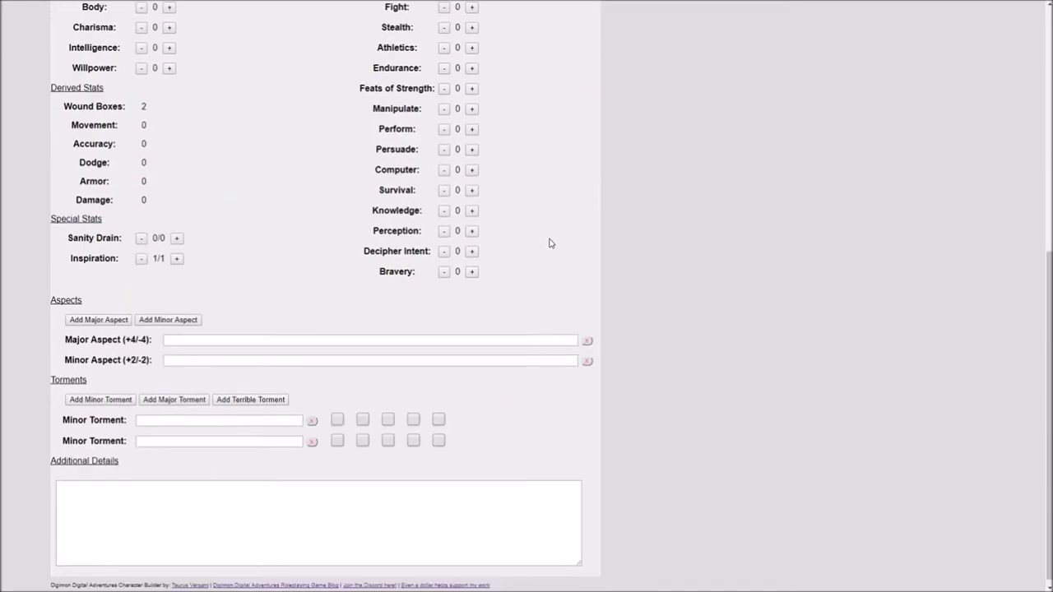
{"action": "scroll", "coordinate": [575, 240], "scroll_direction": "up", "scroll_amount": 3}
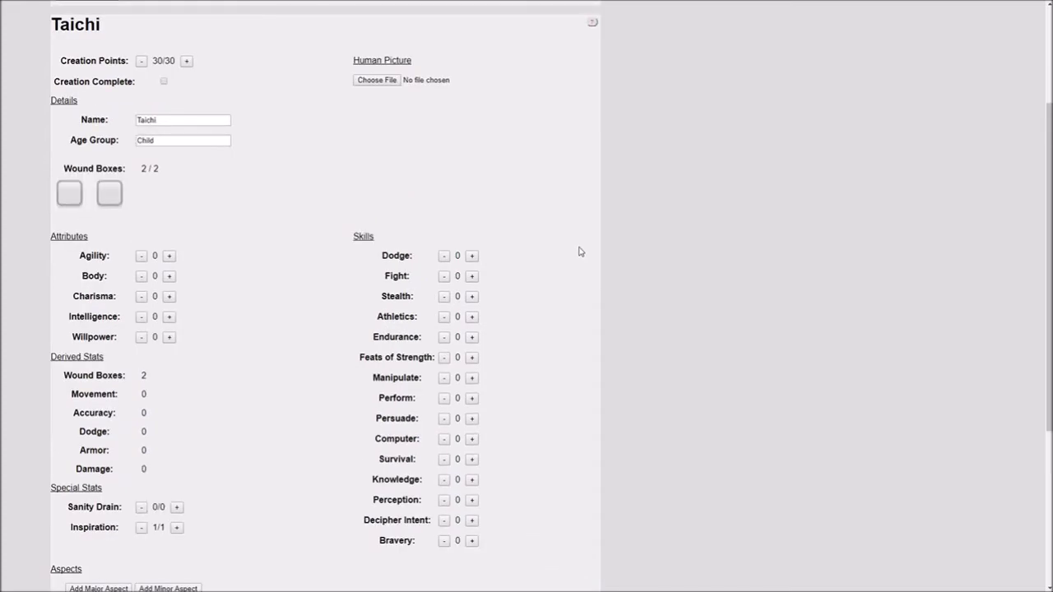
{"action": "scroll", "coordinate": [608, 271], "scroll_direction": "up", "scroll_amount": 1}
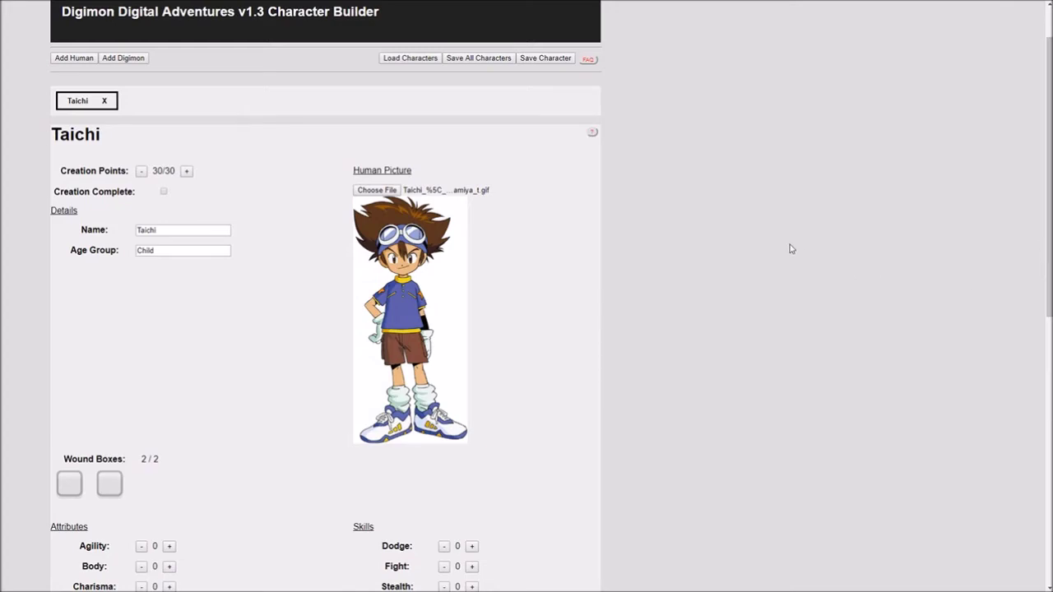
{"action": "scroll", "coordinate": [791, 249], "scroll_direction": "down", "scroll_amount": 2}
{"action": "scroll", "coordinate": [791, 249], "scroll_direction": "up", "scroll_amount": 1}
{"action": "scroll", "coordinate": [791, 248], "scroll_direction": "up", "scroll_amount": 2}
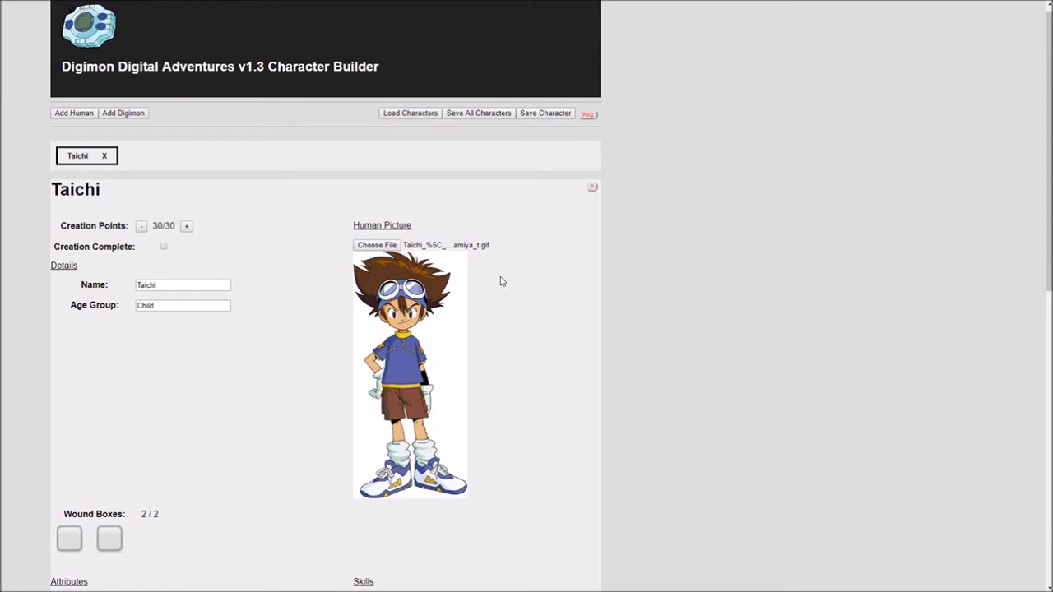
Review the sheet's creation points, attributes and derived stats, and consult the help on stat calculations and age details.
{"action": "scroll", "coordinate": [447, 362], "scroll_direction": "down", "scroll_amount": 2}
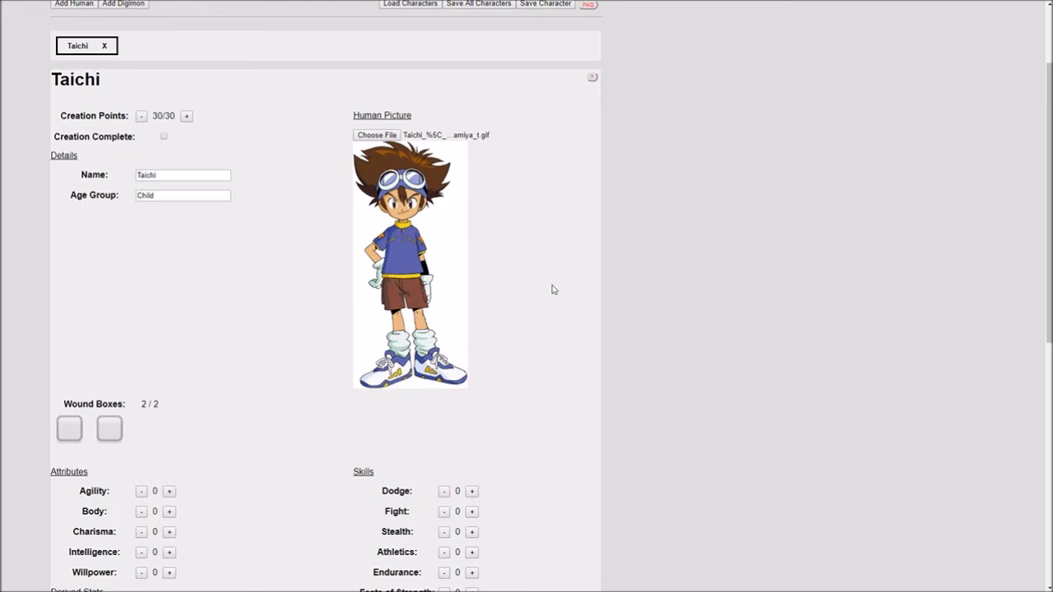
{"action": "scroll", "coordinate": [475, 325], "scroll_direction": "up", "scroll_amount": 2}
{"action": "scroll", "coordinate": [367, 323], "scroll_direction": "down", "scroll_amount": 1}
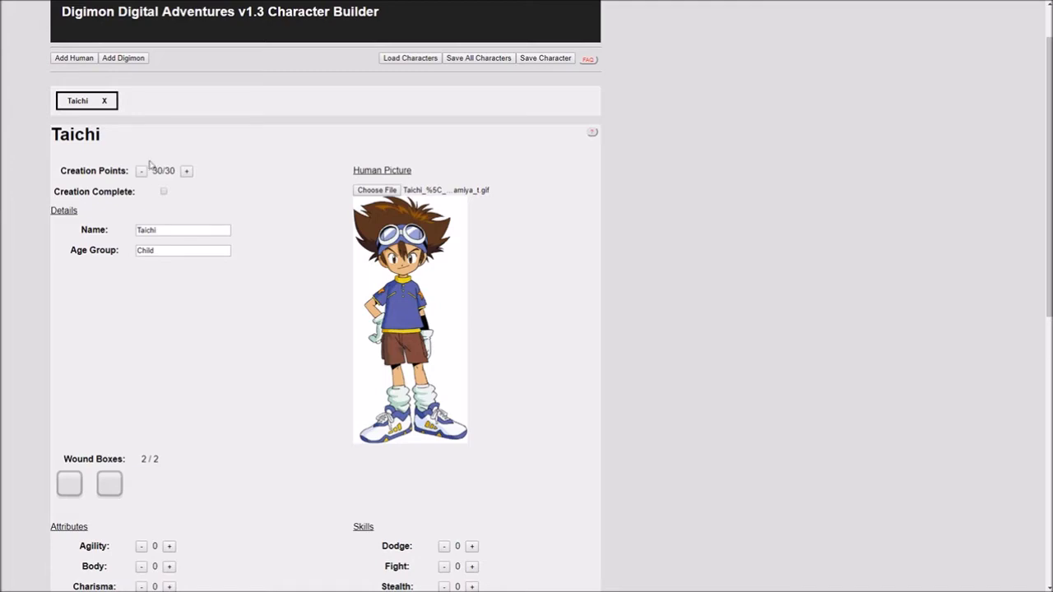
{"action": "scroll", "coordinate": [535, 225], "scroll_direction": "down", "scroll_amount": 2}
{"action": "scroll", "coordinate": [535, 224], "scroll_direction": "down", "scroll_amount": 3}
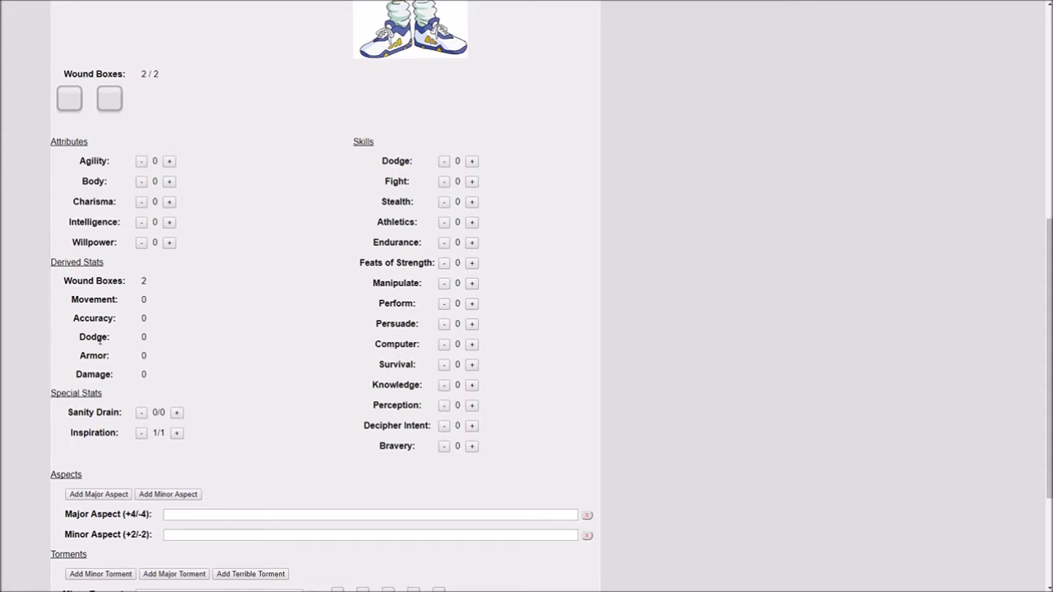
{"action": "scroll", "coordinate": [267, 192], "scroll_direction": "up", "scroll_amount": 5}
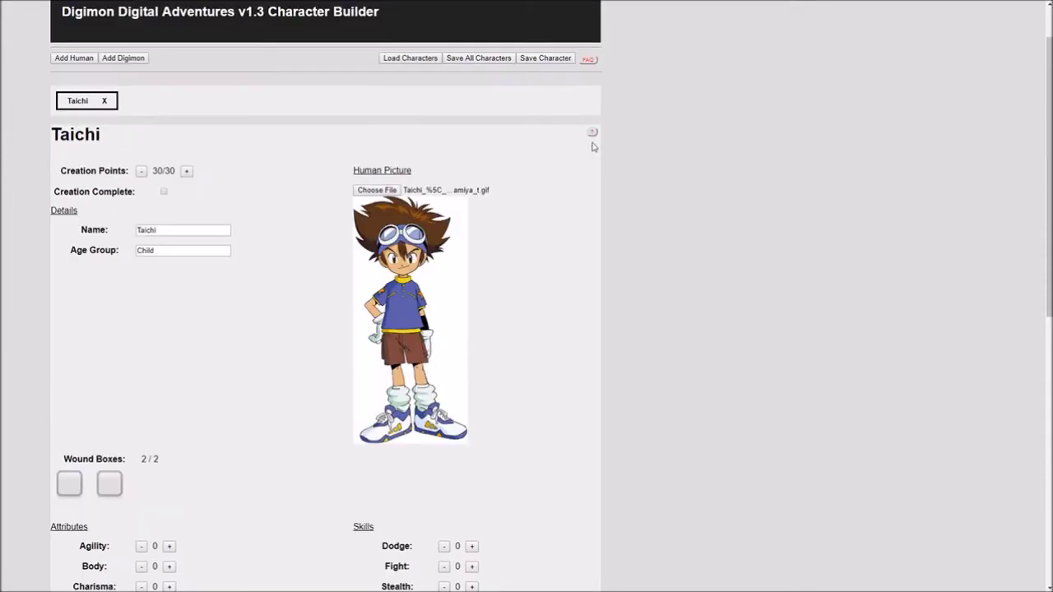
{"action": "left_click", "coordinate": [592, 133]}
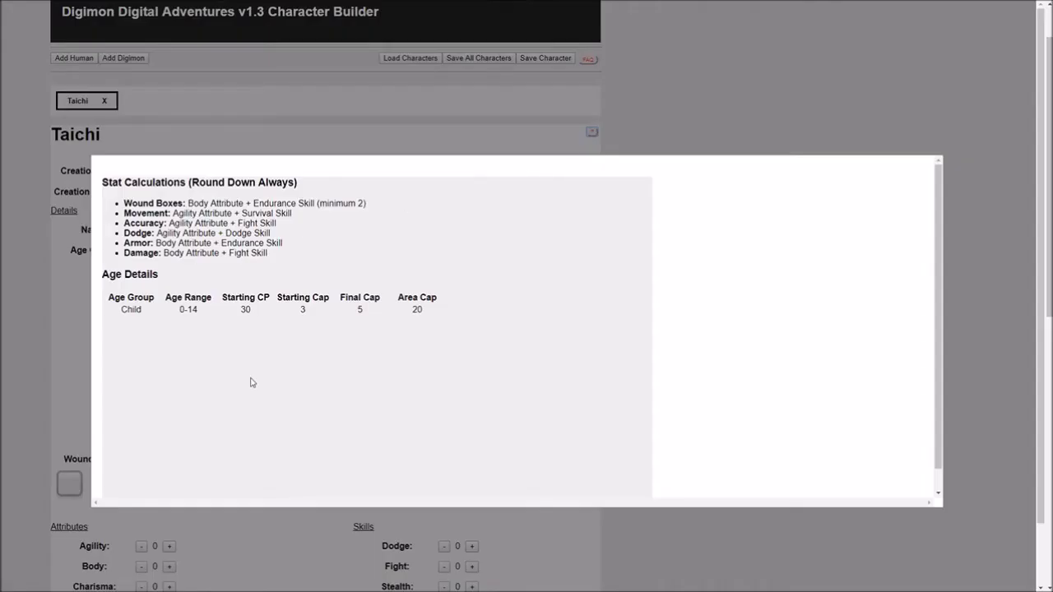
{"action": "left_click", "coordinate": [779, 96]}
Set Taichi's Agility to 3 and Body to 2, and try to raise Body one point further.
{"action": "scroll", "coordinate": [257, 272], "scroll_direction": "down", "scroll_amount": 5}
{"action": "scroll", "coordinate": [257, 271], "scroll_direction": "down", "scroll_amount": 2}
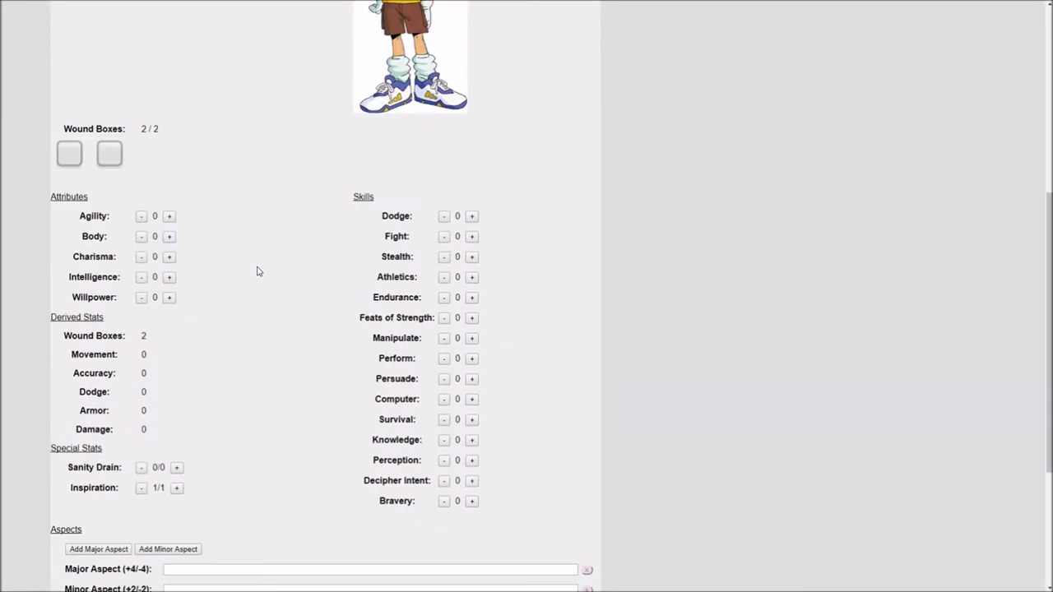
{"action": "scroll", "coordinate": [173, 430], "scroll_direction": "up", "scroll_amount": 1}
{"action": "scroll", "coordinate": [699, 384], "scroll_direction": "up", "scroll_amount": 3}
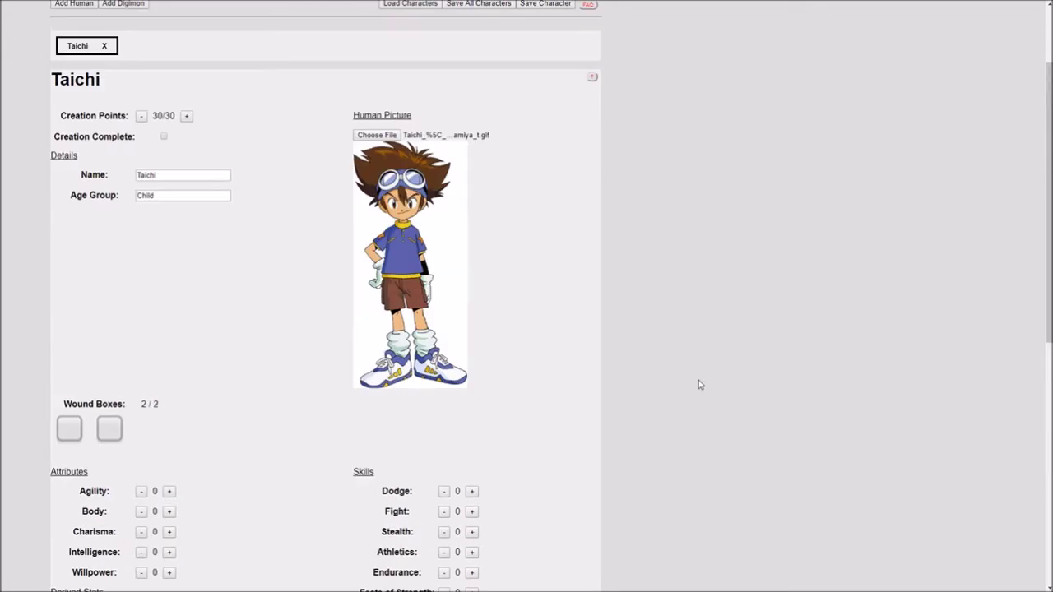
{"action": "scroll", "coordinate": [699, 384], "scroll_direction": "up", "scroll_amount": 1}
{"action": "scroll", "coordinate": [698, 385], "scroll_direction": "down", "scroll_amount": 4}
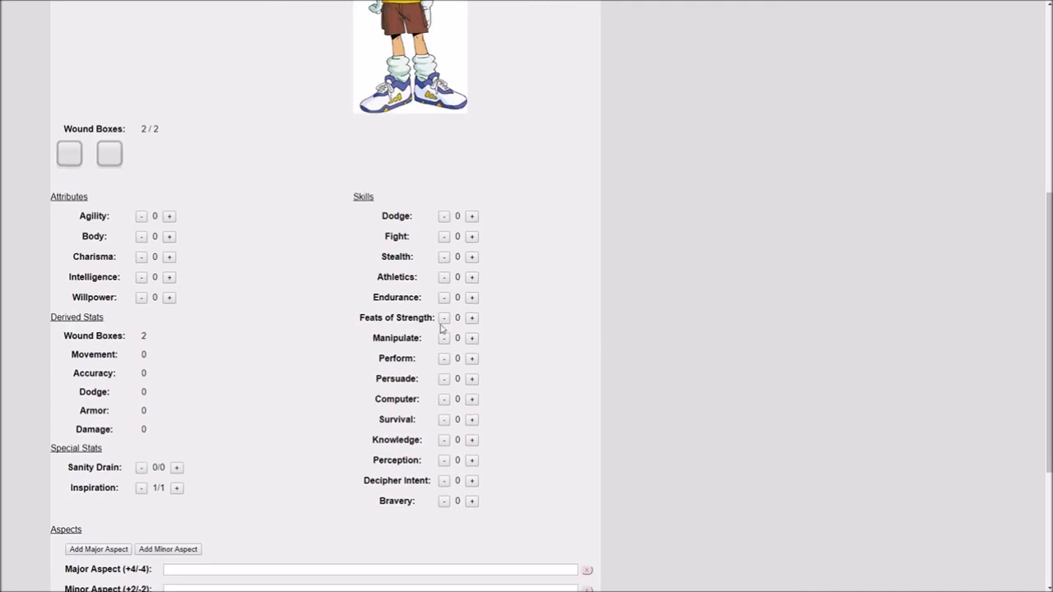
{"action": "scroll", "coordinate": [334, 328], "scroll_direction": "up", "scroll_amount": 2}
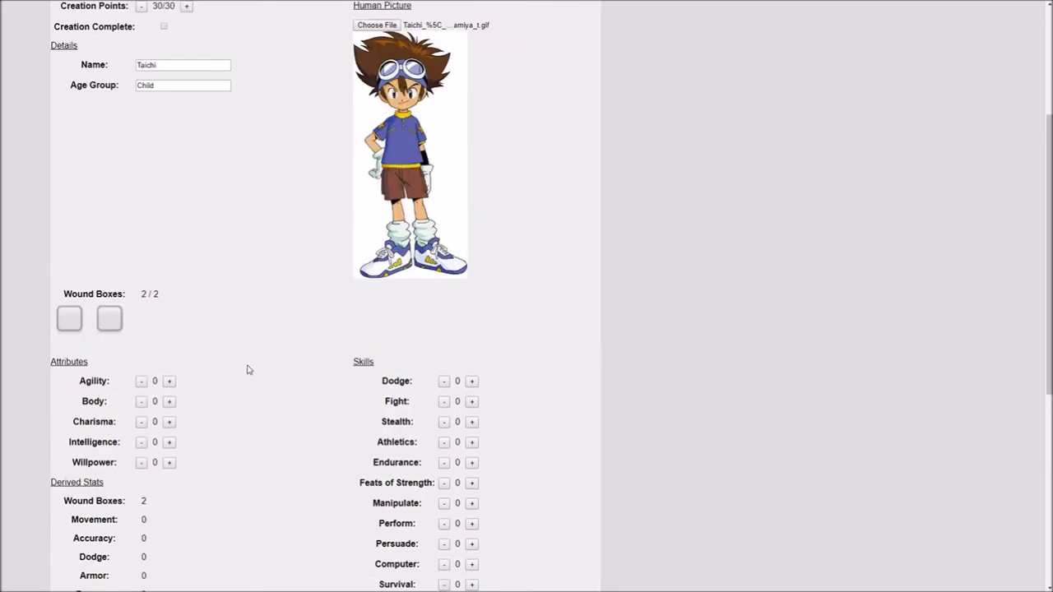
{"action": "double_click", "coordinate": [169, 385]}
{"action": "left_click", "coordinate": [170, 379]}
{"action": "double_click", "coordinate": [170, 402]}
{"action": "left_click", "coordinate": [169, 402]}
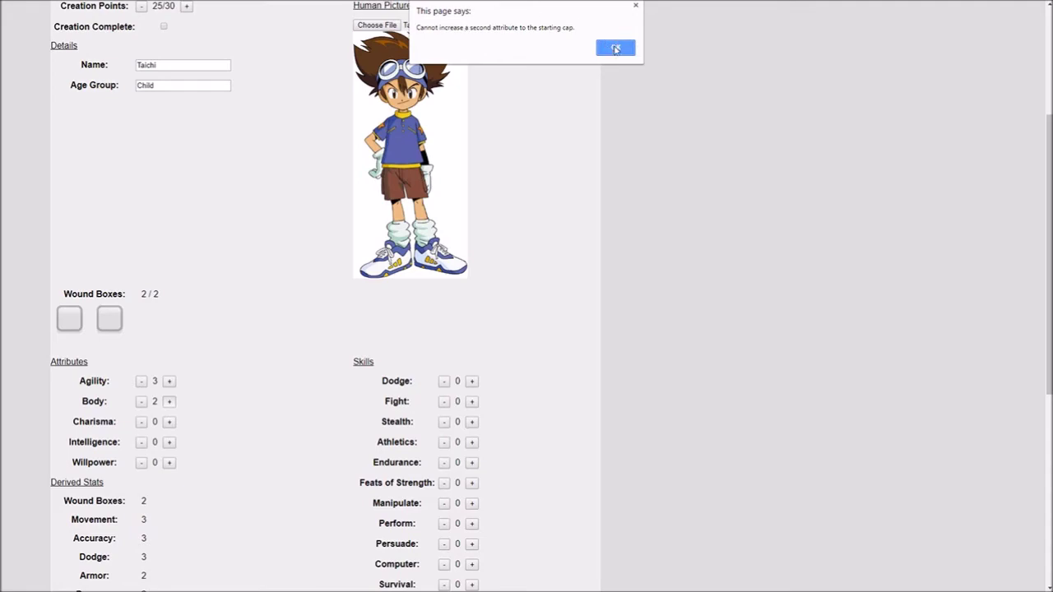
{"action": "left_click", "coordinate": [615, 48]}
Check the Child age group's starting cap in the character sheet's help.
{"action": "scroll", "coordinate": [517, 200], "scroll_direction": "up", "scroll_amount": 3}
{"action": "scroll", "coordinate": [576, 156], "scroll_direction": "down", "scroll_amount": 1}
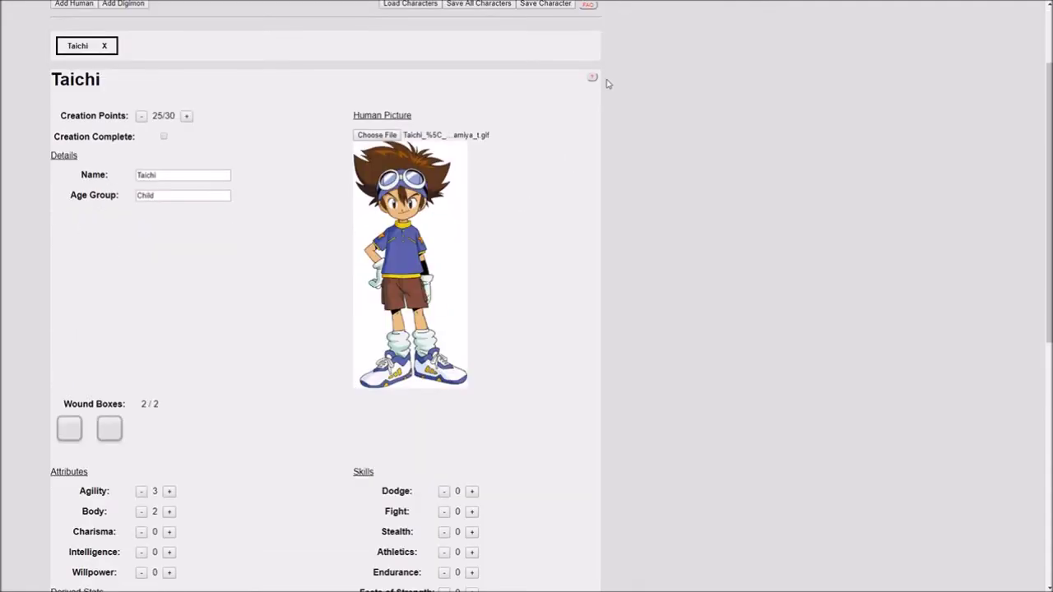
{"action": "left_click", "coordinate": [593, 77]}
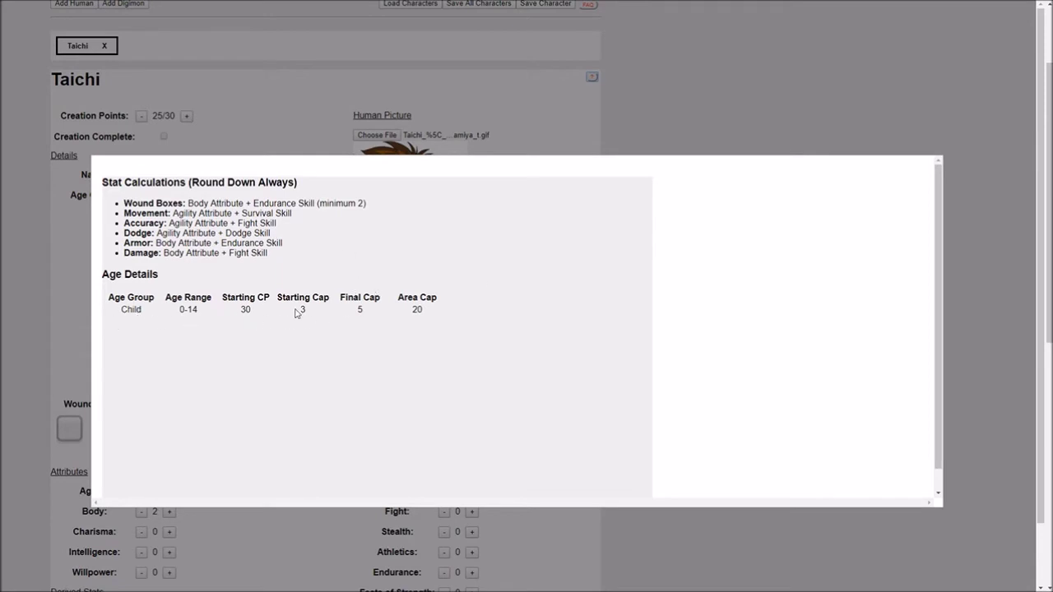
{"action": "left_click", "coordinate": [729, 104]}
Try again to raise Body to 3, and set Willpower to 2.
{"action": "scroll", "coordinate": [268, 272], "scroll_direction": "down", "scroll_amount": 3}
{"action": "scroll", "coordinate": [221, 296], "scroll_direction": "up", "scroll_amount": 1}
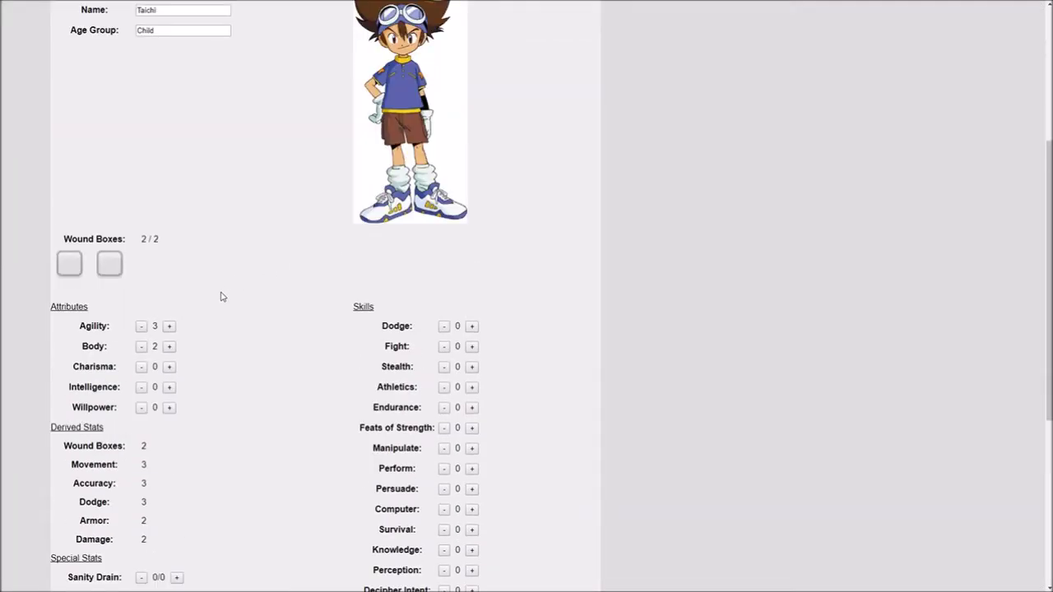
{"action": "left_click", "coordinate": [169, 347]}
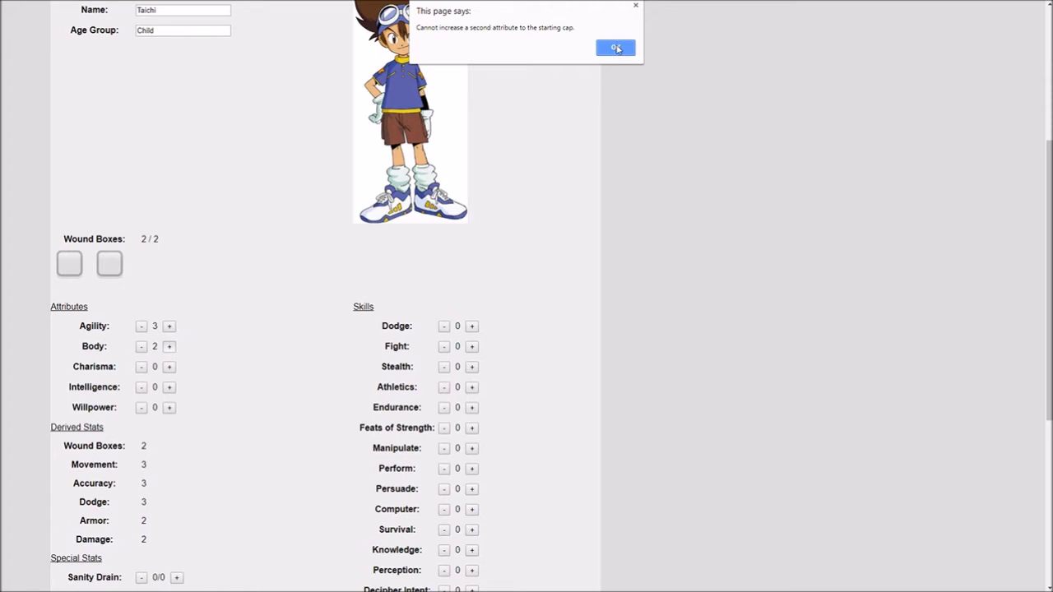
{"action": "left_click", "coordinate": [617, 49]}
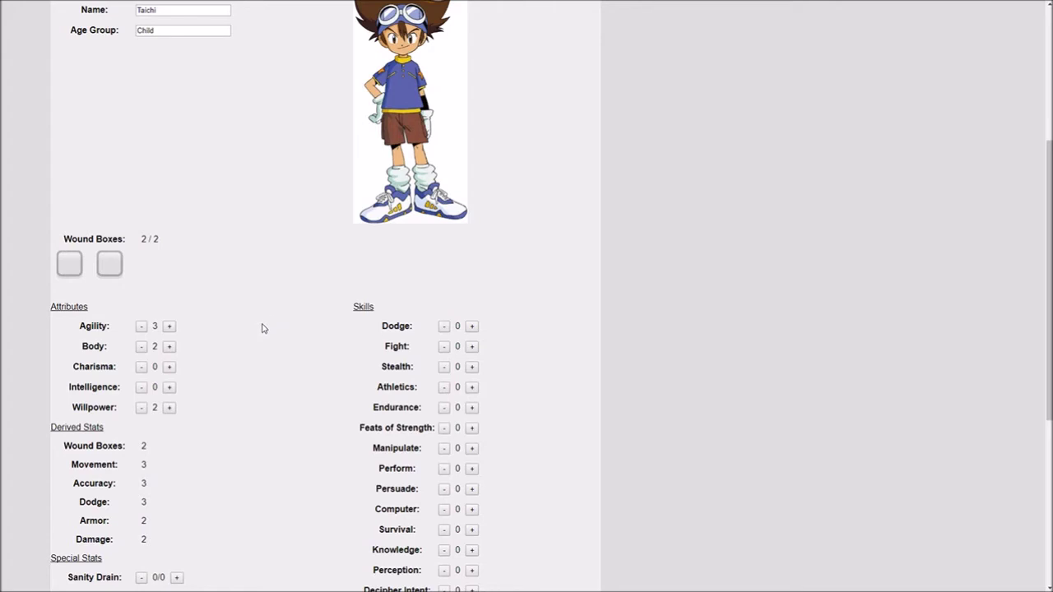
{"action": "scroll", "coordinate": [262, 329], "scroll_direction": "up", "scroll_amount": 1}
{"action": "scroll", "coordinate": [213, 343], "scroll_direction": "up", "scroll_amount": 4}
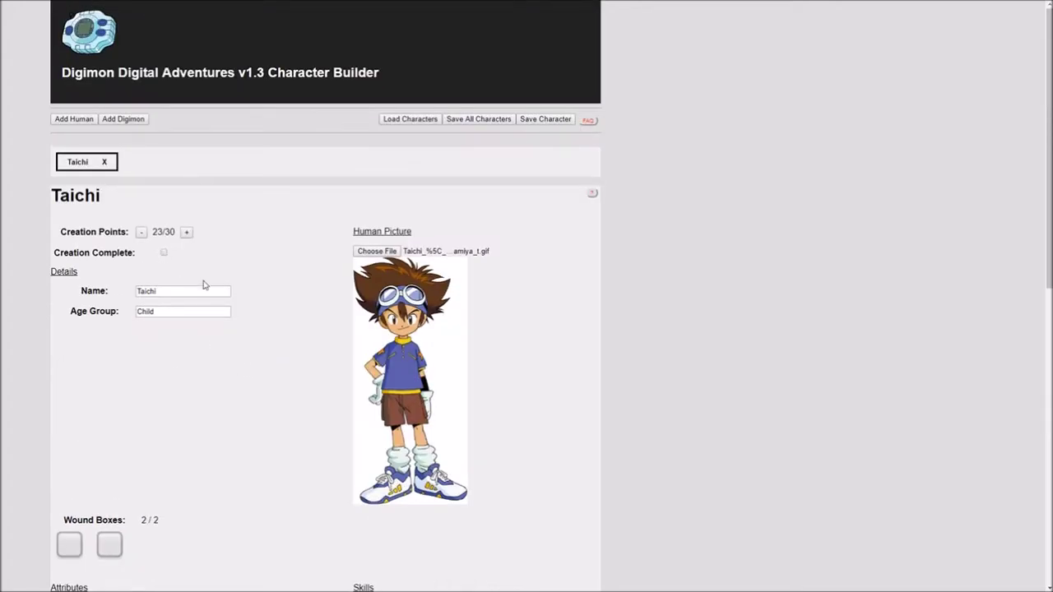
Lower Agility to 2 and raise Body to 3.
{"action": "scroll", "coordinate": [217, 289], "scroll_direction": "down", "scroll_amount": 6}
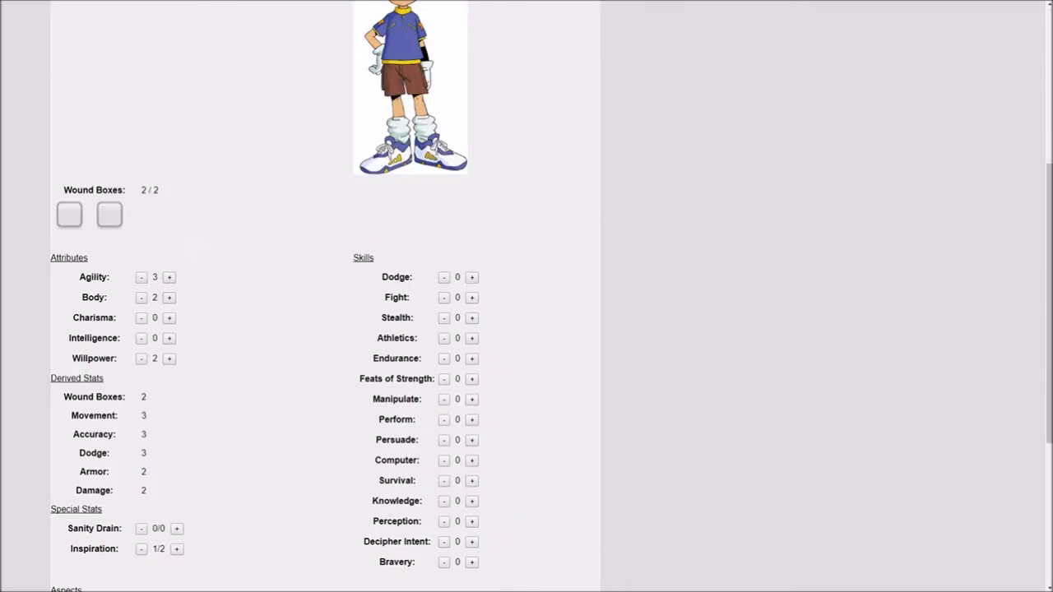
{"action": "left_click", "coordinate": [141, 279]}
{"action": "left_click", "coordinate": [168, 298]}
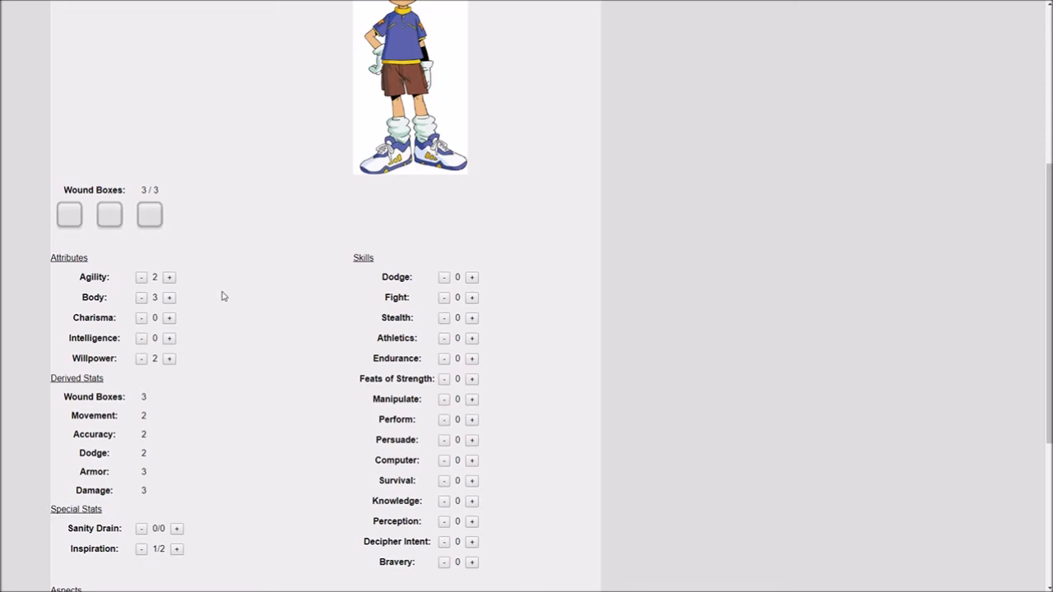
Examine the wound boxes together with the Body attribute and Endurance skill that determine them.
{"action": "scroll", "coordinate": [207, 306], "scroll_direction": "up", "scroll_amount": 3}
{"action": "scroll", "coordinate": [140, 380], "scroll_direction": "down", "scroll_amount": 2}
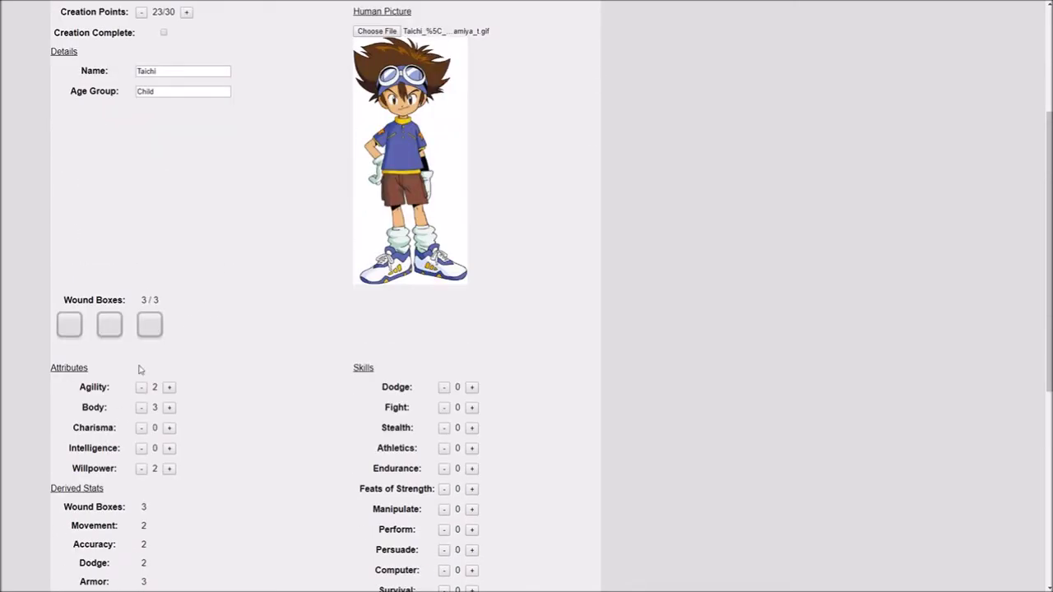
{"action": "left_click", "coordinate": [79, 319]}
{"action": "left_click", "coordinate": [160, 329]}
{"action": "scroll", "coordinate": [225, 319], "scroll_direction": "down", "scroll_amount": 1}
{"action": "scroll", "coordinate": [225, 319], "scroll_direction": "down", "scroll_amount": 1}
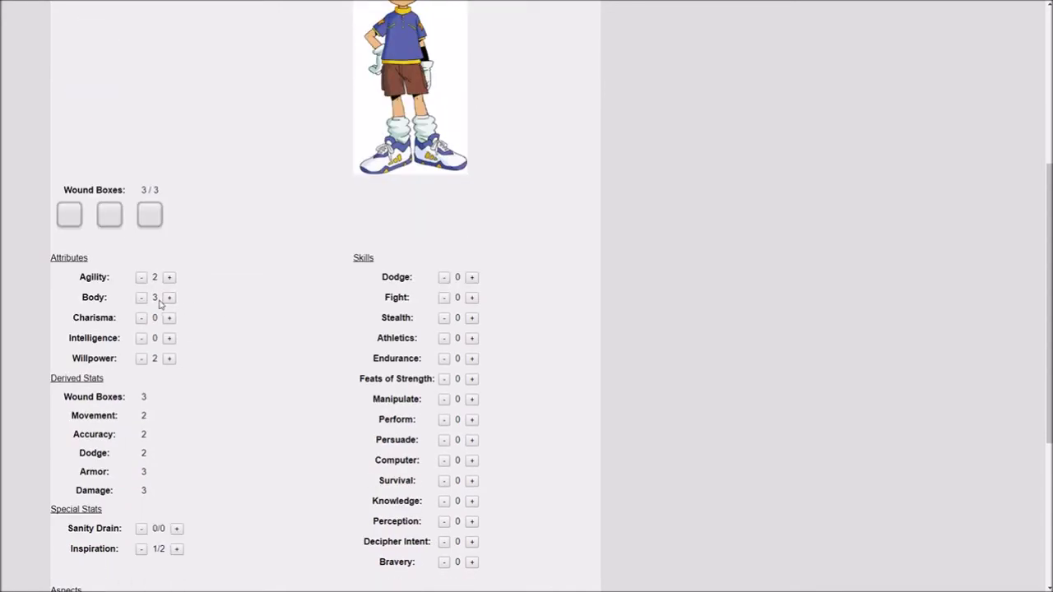
{"action": "left_click_drag", "start_coordinate": [82, 302], "coordinate": [184, 305]}
{"action": "left_click_drag", "start_coordinate": [372, 360], "coordinate": [556, 365]}
{"action": "left_click", "coordinate": [518, 362]}
Set the Dodge, Fight, Athletics, Endurance, Feats of Strength and Bravery skills to 2 each.
{"action": "double_click", "coordinate": [472, 277]}
{"action": "left_click", "coordinate": [472, 297]}
{"action": "left_click", "coordinate": [473, 297]}
{"action": "double_click", "coordinate": [472, 338]}
{"action": "double_click", "coordinate": [473, 358]}
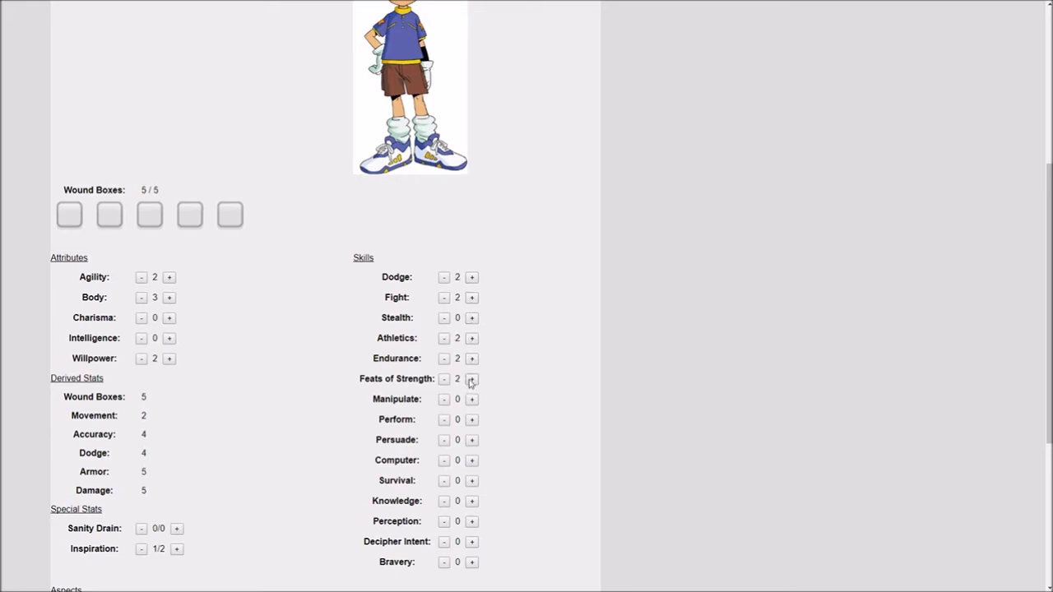
{"action": "double_click", "coordinate": [471, 563]}
Set Stealth, Persuade, Survival, Perception and Decipher Intent to 1 each, and raise Endurance to 3.
{"action": "left_click", "coordinate": [471, 319]}
{"action": "left_click", "coordinate": [471, 442]}
{"action": "left_click", "coordinate": [471, 483]}
{"action": "left_click", "coordinate": [473, 523]}
{"action": "left_click", "coordinate": [474, 543]}
{"action": "left_click", "coordinate": [471, 361]}
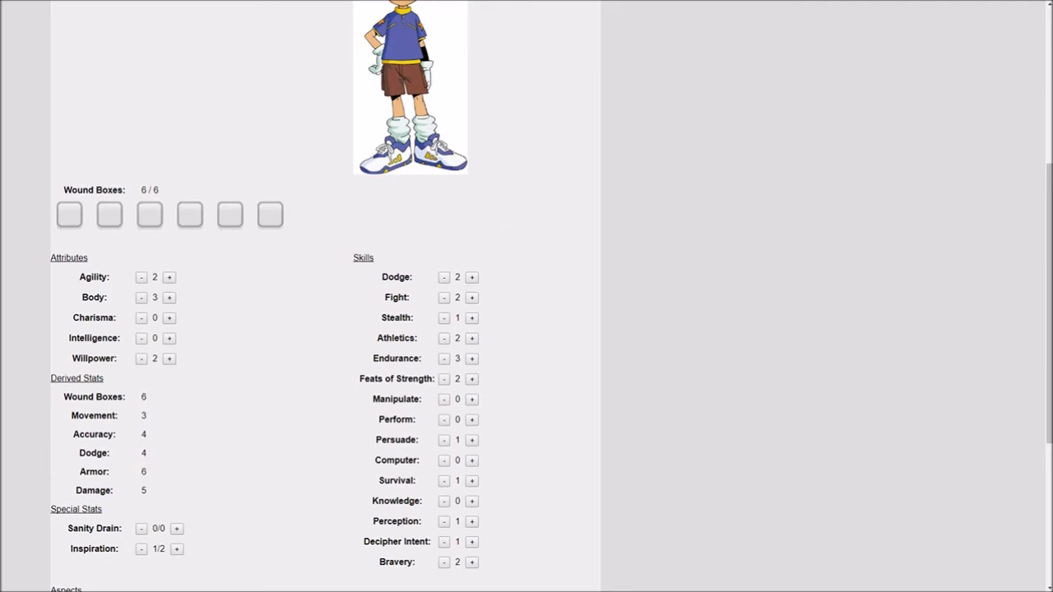
{"action": "scroll", "coordinate": [663, 275], "scroll_direction": "up", "scroll_amount": 4}
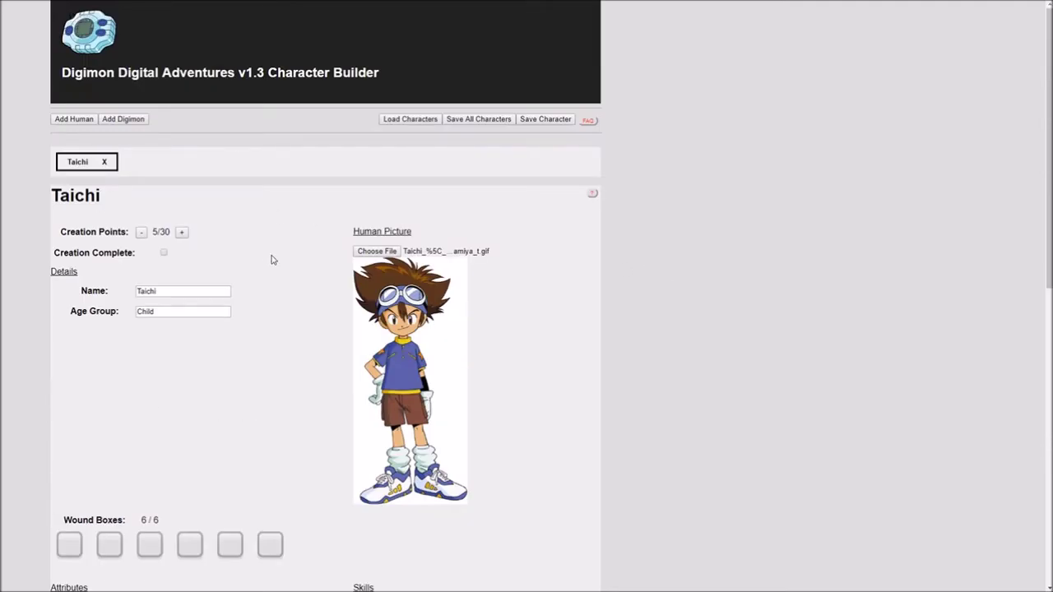
Raise the Survival and Perception skills to 2 each.
{"action": "scroll", "coordinate": [276, 259], "scroll_direction": "down", "scroll_amount": 4}
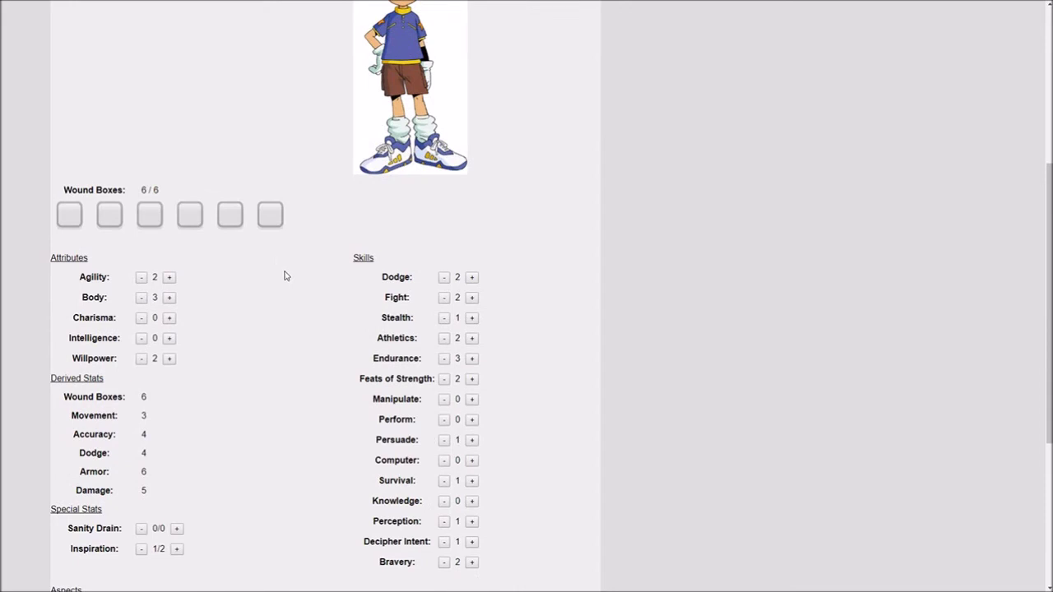
{"action": "left_click", "coordinate": [471, 481]}
{"action": "left_click", "coordinate": [472, 521]}
Look up the stat calculations and the Child age group's caps in the character help, and close it.
{"action": "scroll", "coordinate": [593, 498], "scroll_direction": "up", "scroll_amount": 4}
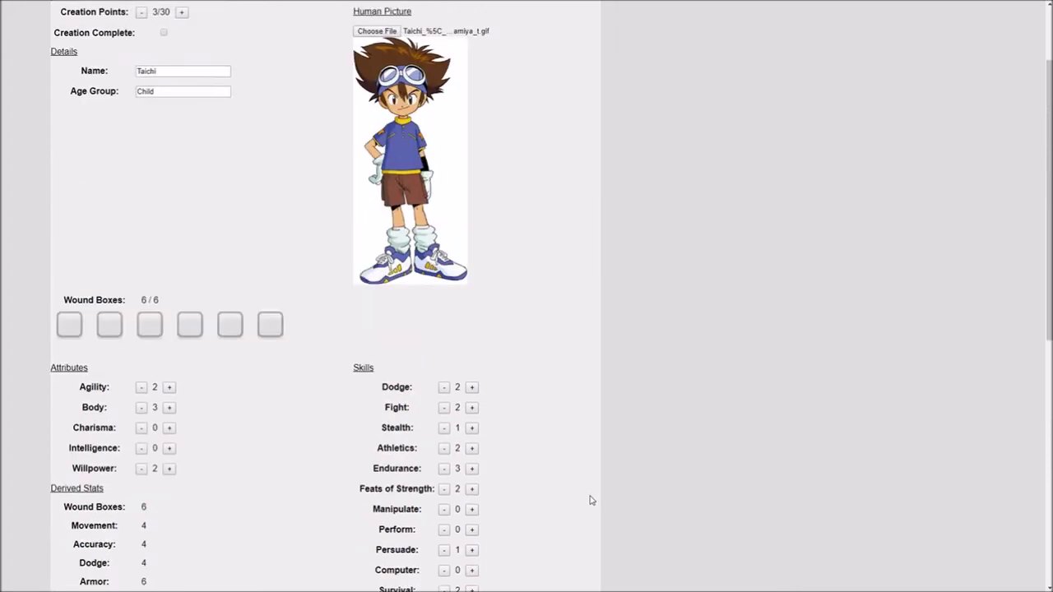
{"action": "left_click", "coordinate": [593, 193]}
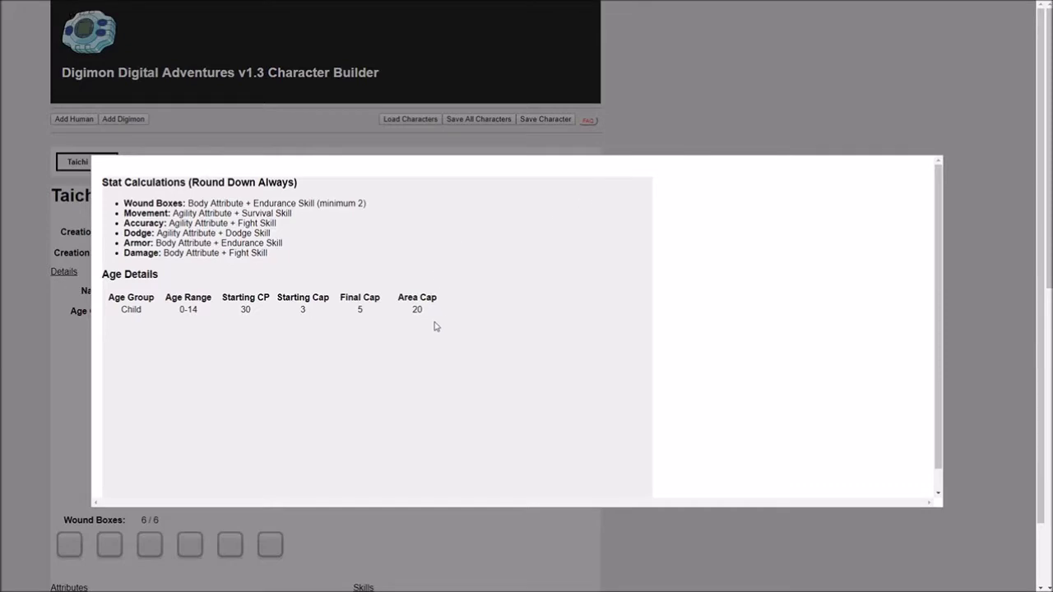
{"action": "left_click", "coordinate": [656, 126]}
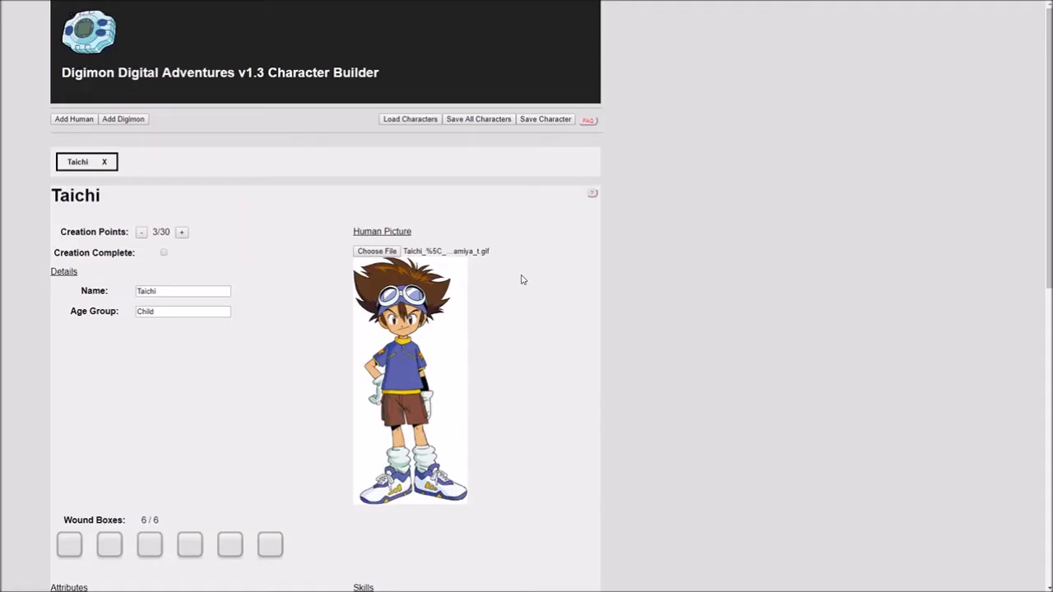
Set Charisma to 2 and Intelligence to 1, and lower the Perception and Survival skills to 1 each.
{"action": "scroll", "coordinate": [522, 283], "scroll_direction": "down", "scroll_amount": 3}
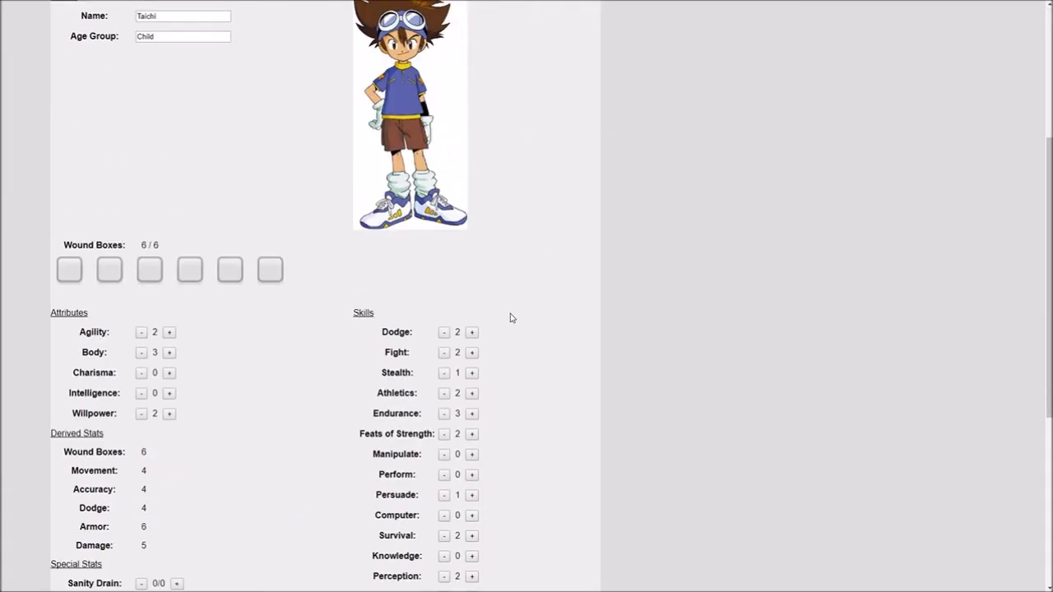
{"action": "scroll", "coordinate": [559, 373], "scroll_direction": "down", "scroll_amount": 1}
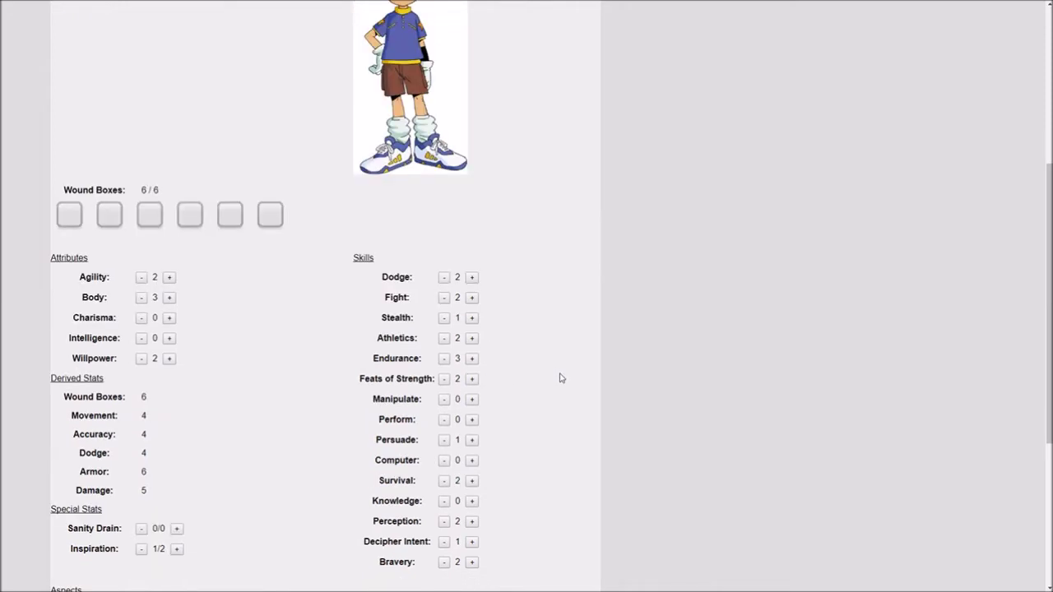
{"action": "scroll", "coordinate": [555, 380], "scroll_direction": "down", "scroll_amount": 1}
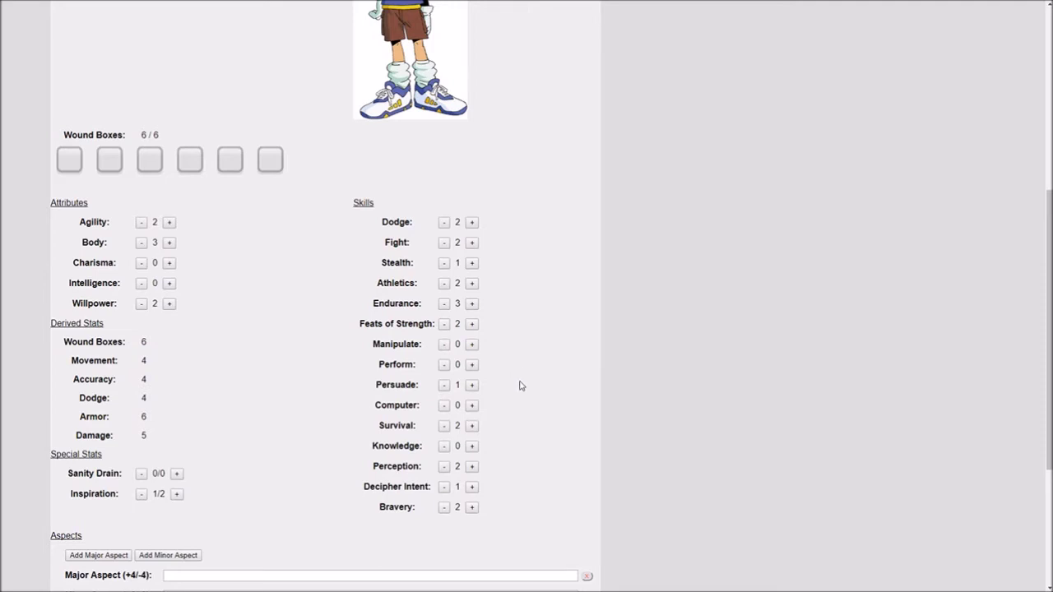
{"action": "left_click", "coordinate": [169, 263]}
{"action": "left_click", "coordinate": [169, 263]}
{"action": "scroll", "coordinate": [189, 296], "scroll_direction": "up", "scroll_amount": 1}
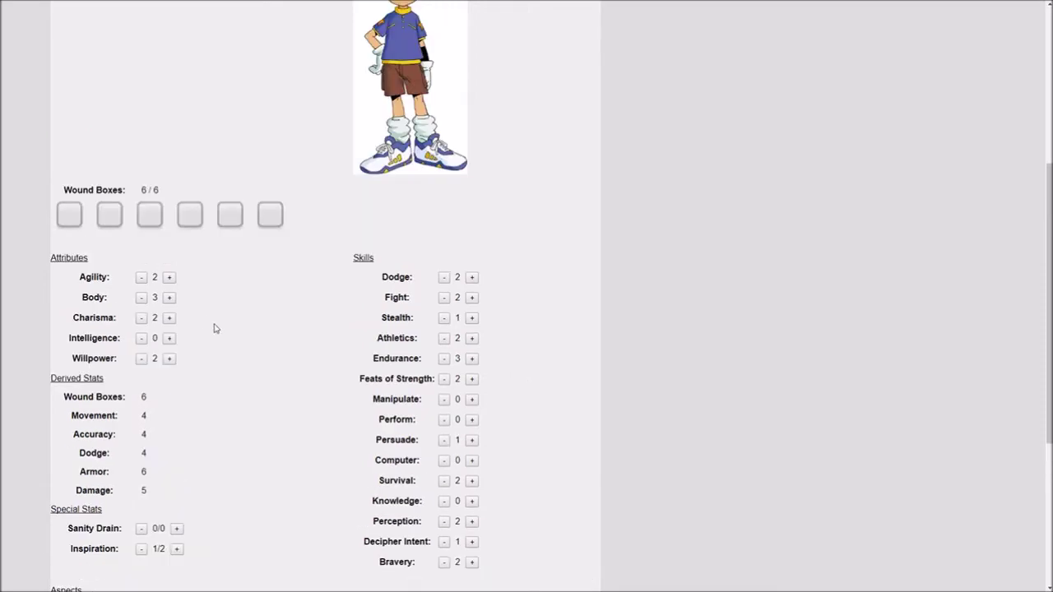
{"action": "left_click", "coordinate": [169, 338]}
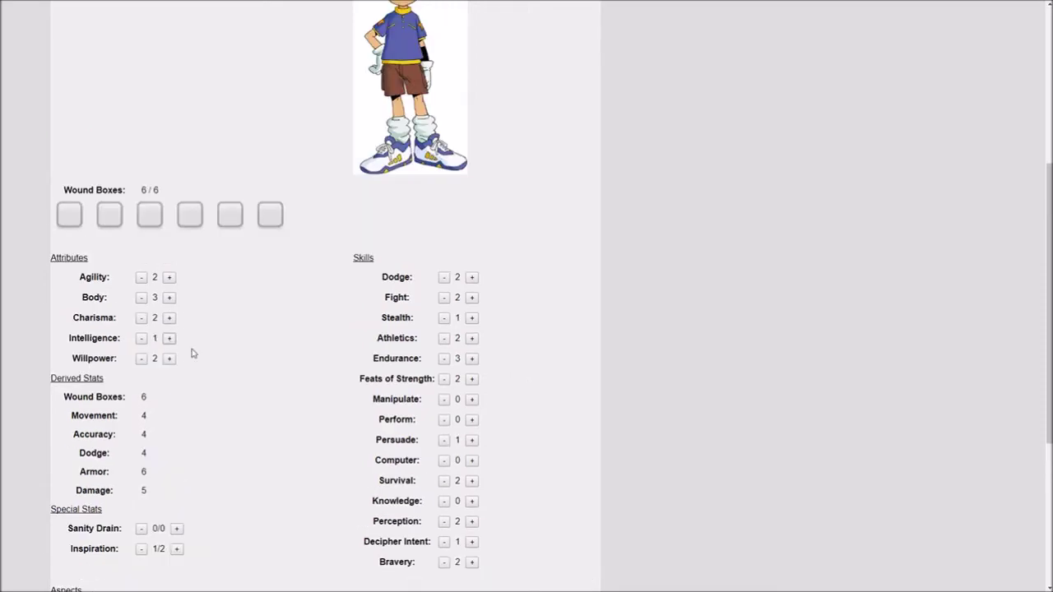
{"action": "left_click", "coordinate": [444, 522]}
{"action": "left_click", "coordinate": [444, 481]}
Describe the major aspect as "Heroic - Always charging in, but that can backfire sometimes".
{"action": "scroll", "coordinate": [616, 329], "scroll_direction": "down", "scroll_amount": 4}
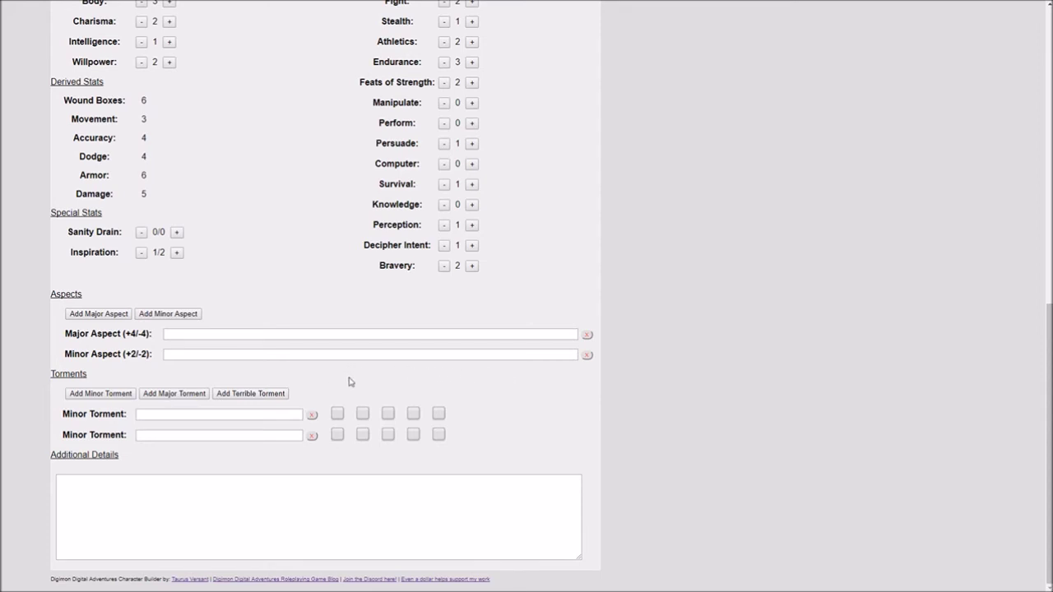
{"action": "left_click", "coordinate": [252, 333]}
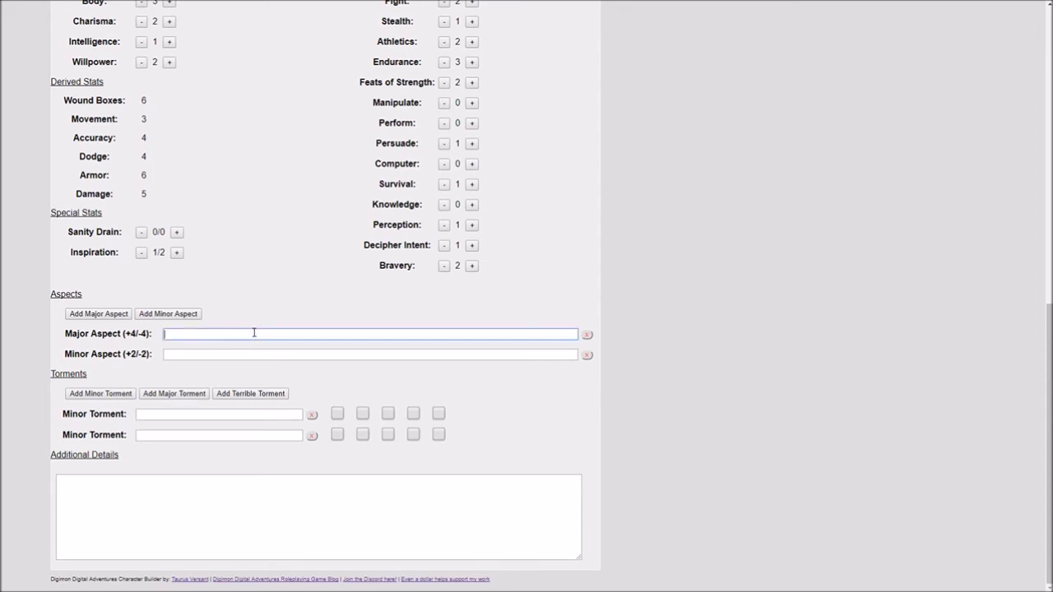
{"action": "type", "text": "Heroic - Always charging in - but that can backfire sometimes"}
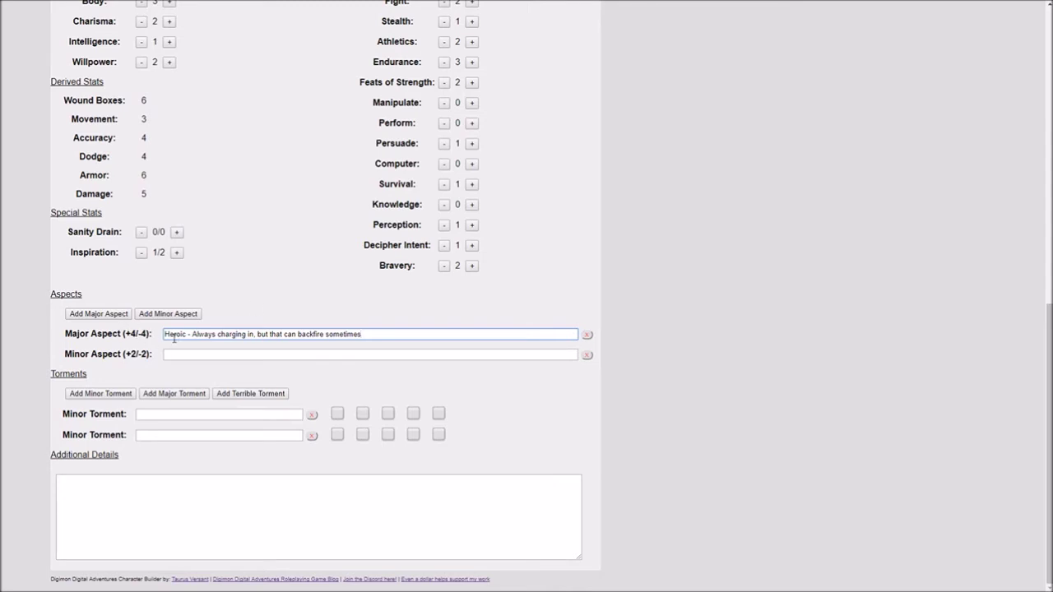
Describe the minor aspect as "Cares for those around him - he looks after others, but can be smothering sometimes".
{"action": "scroll", "coordinate": [263, 358], "scroll_direction": "up", "scroll_amount": 1}
{"action": "scroll", "coordinate": [264, 358], "scroll_direction": "down", "scroll_amount": 1}
{"action": "left_click", "coordinate": [264, 355]}
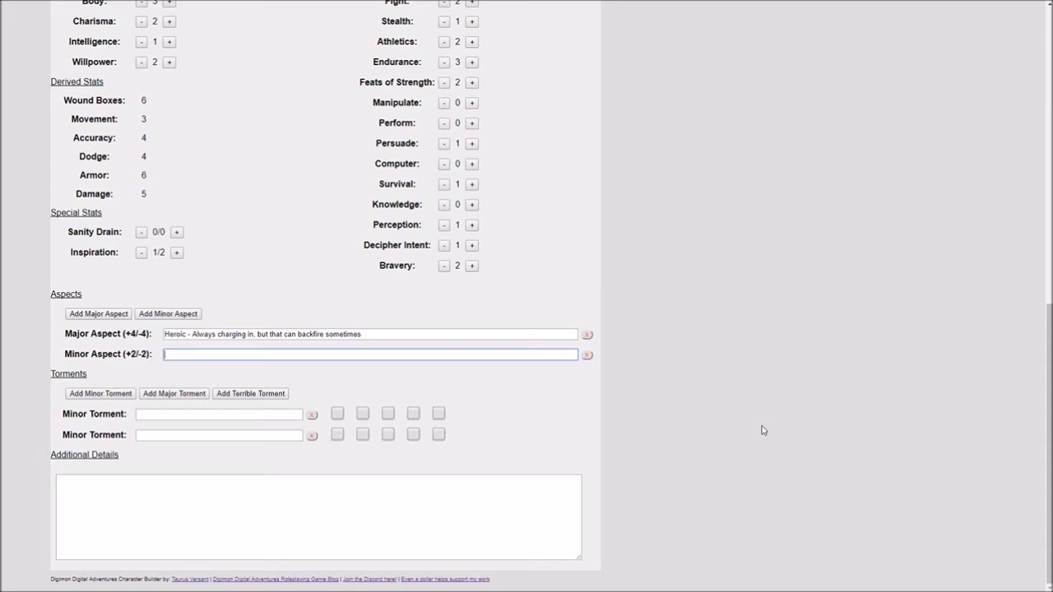
{"action": "type", "text": "Cares for those around him - he looks after others, but can be smothering sometimes"}
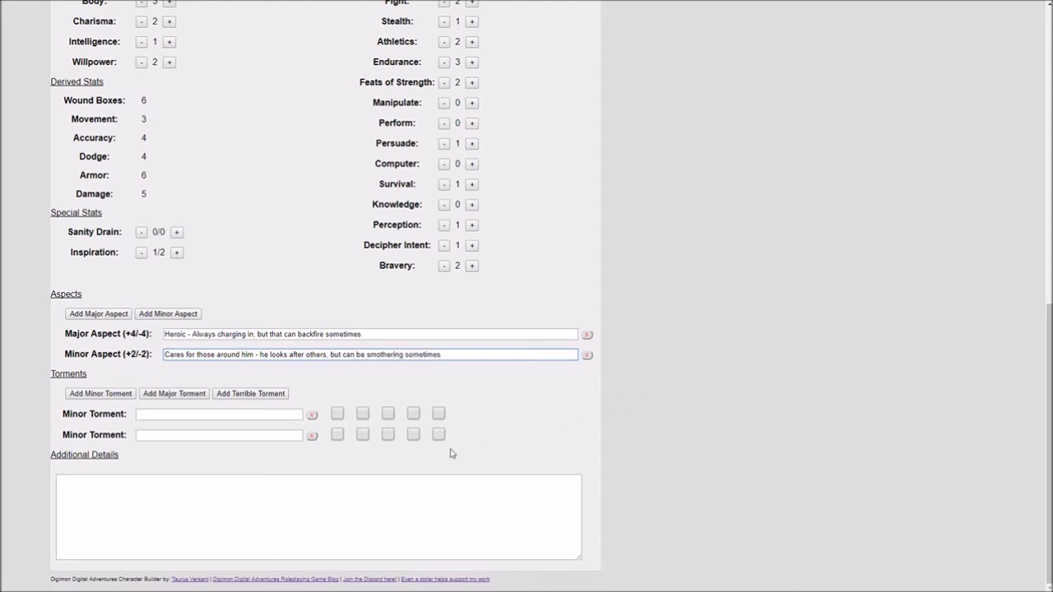
Replace the two empty minor torments with a single major torment.
{"action": "left_click", "coordinate": [311, 415]}
{"action": "left_click", "coordinate": [311, 434]}
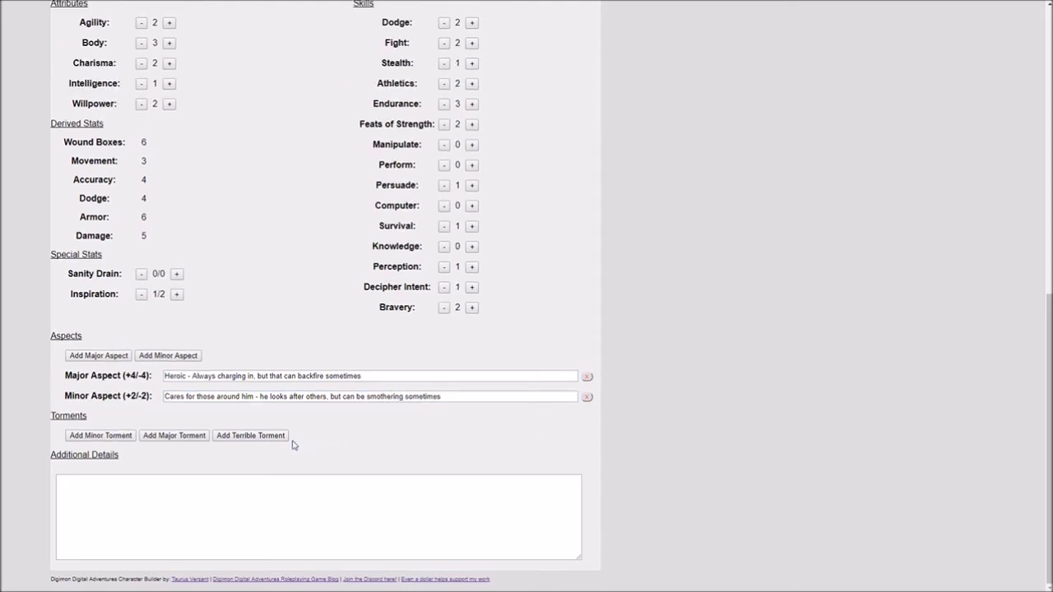
{"action": "left_click", "coordinate": [173, 435]}
Describe the major torment as "Sister almost died - Taichi stresses greatly when those he cares about are at risk".
{"action": "left_click", "coordinate": [238, 436]}
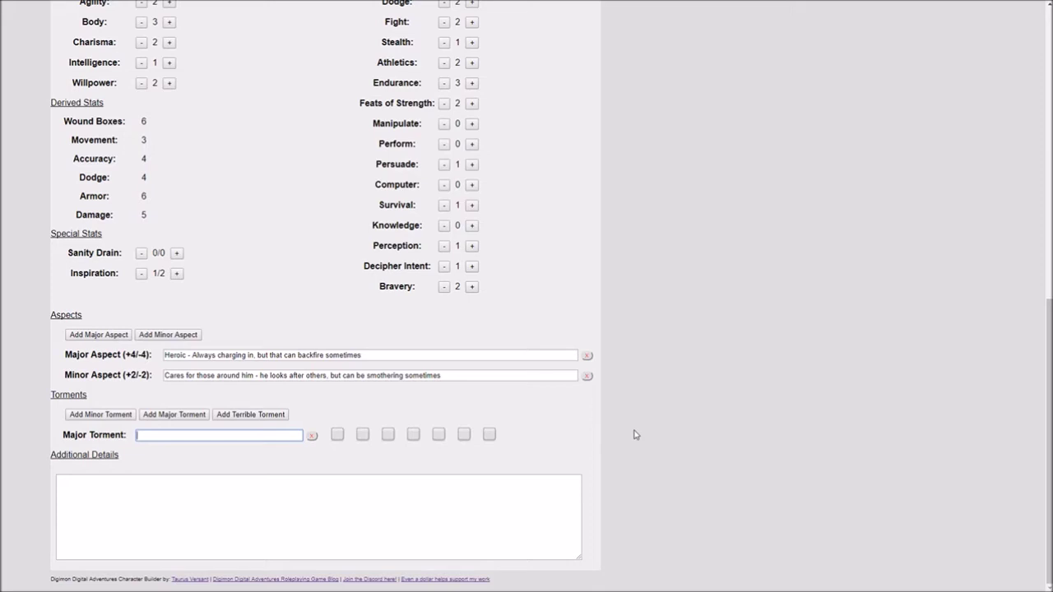
{"action": "type", "text": "Sister almost died "}
{"action": "type", "text": "- Taichi stresses g"}
{"action": "type", "text": "reatly when those he cares ab"}
{"action": "type", "text": "out are at risk"}
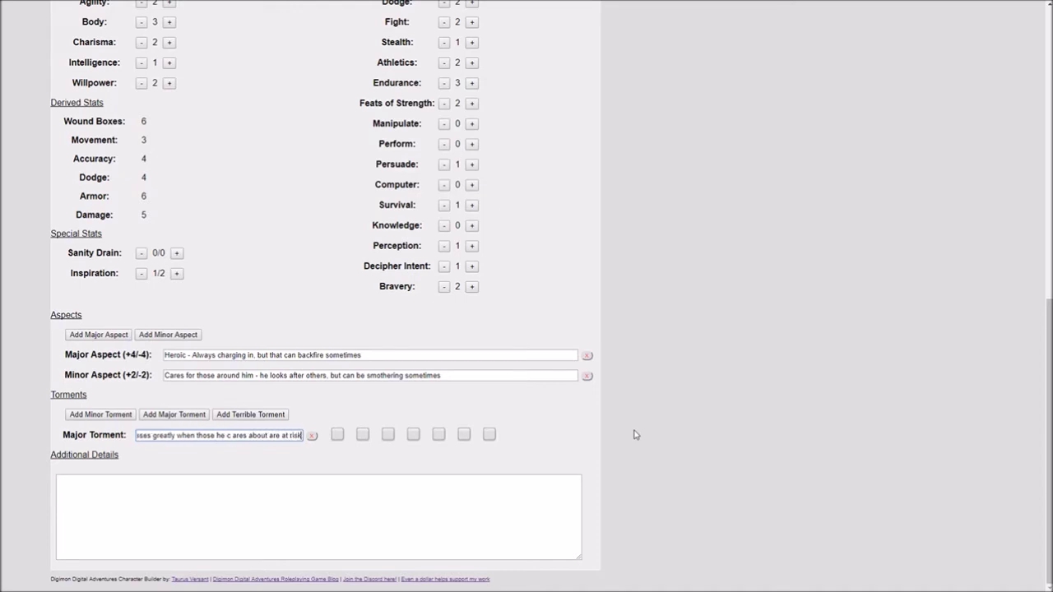
{"action": "left_click", "coordinate": [227, 454]}
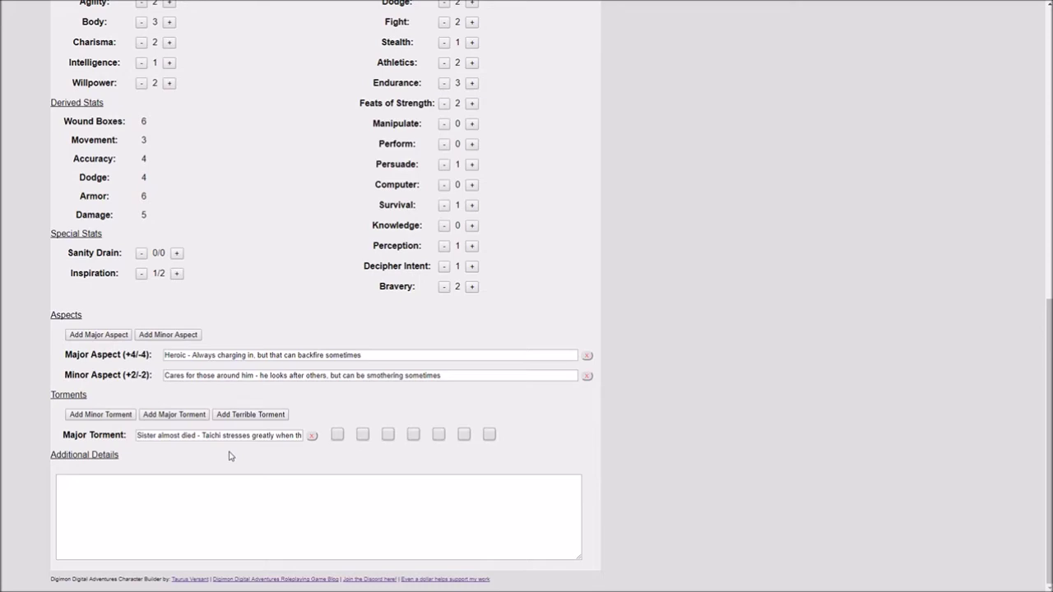
Mark the first two boxes of the major torment and check the remaining creation points.
{"action": "left_click", "coordinate": [364, 442]}
{"action": "scroll", "coordinate": [364, 441], "scroll_direction": "up", "scroll_amount": 7}
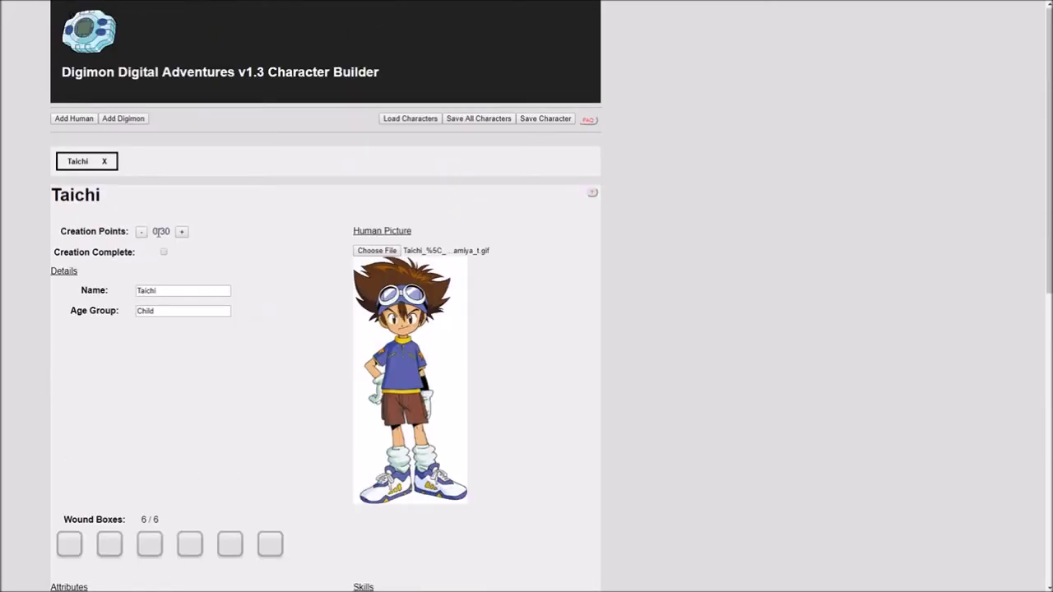
{"action": "scroll", "coordinate": [401, 394], "scroll_direction": "down", "scroll_amount": 6}
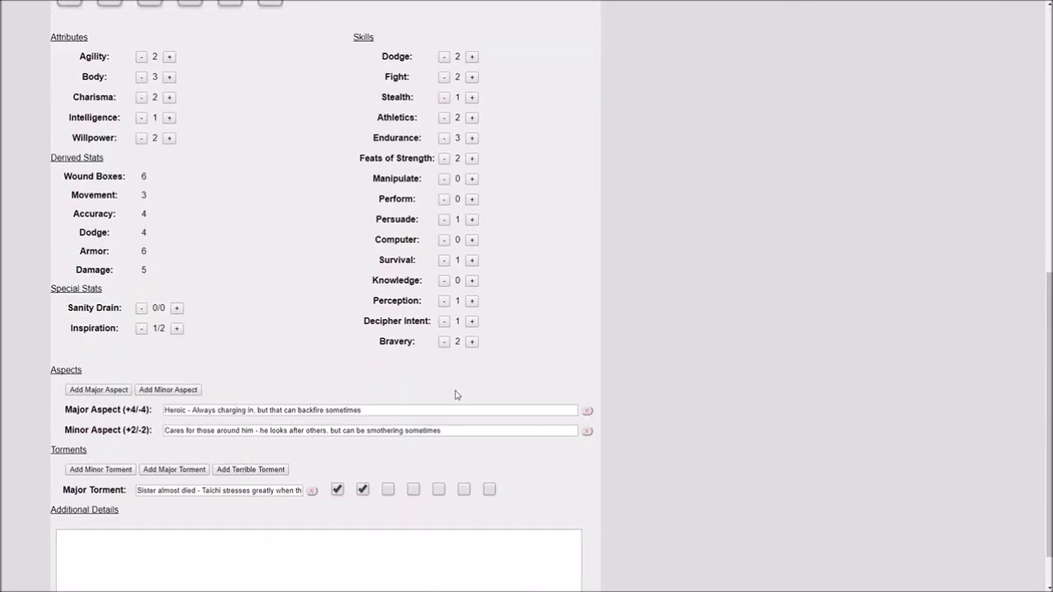
Enter "The Hero!!" as Taichi's additional details.
{"action": "scroll", "coordinate": [456, 393], "scroll_direction": "down", "scroll_amount": 1}
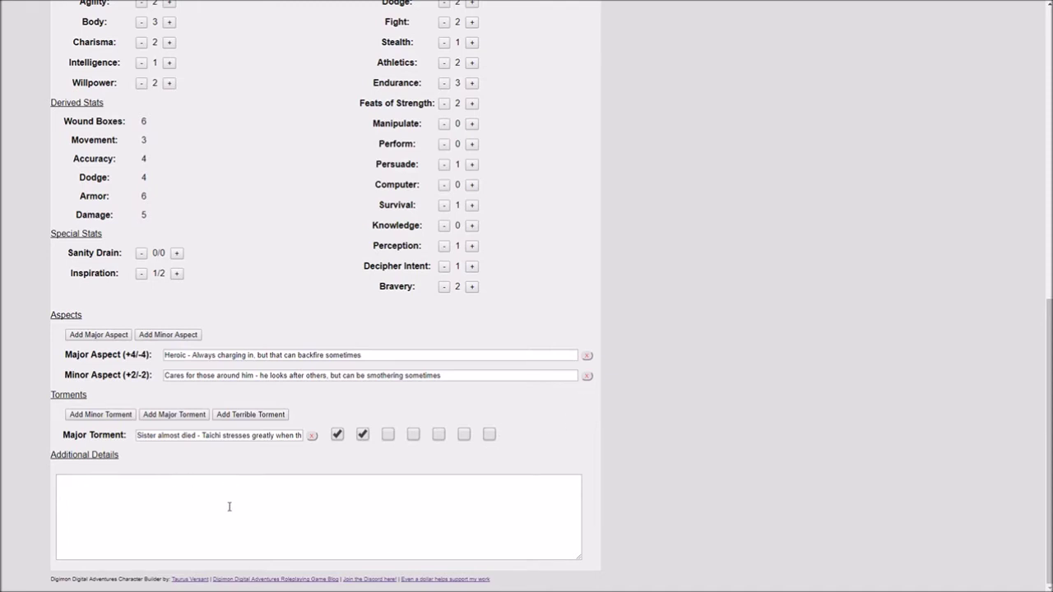
{"action": "left_click", "coordinate": [200, 548]}
{"action": "type", "text": "The Hero!!"}
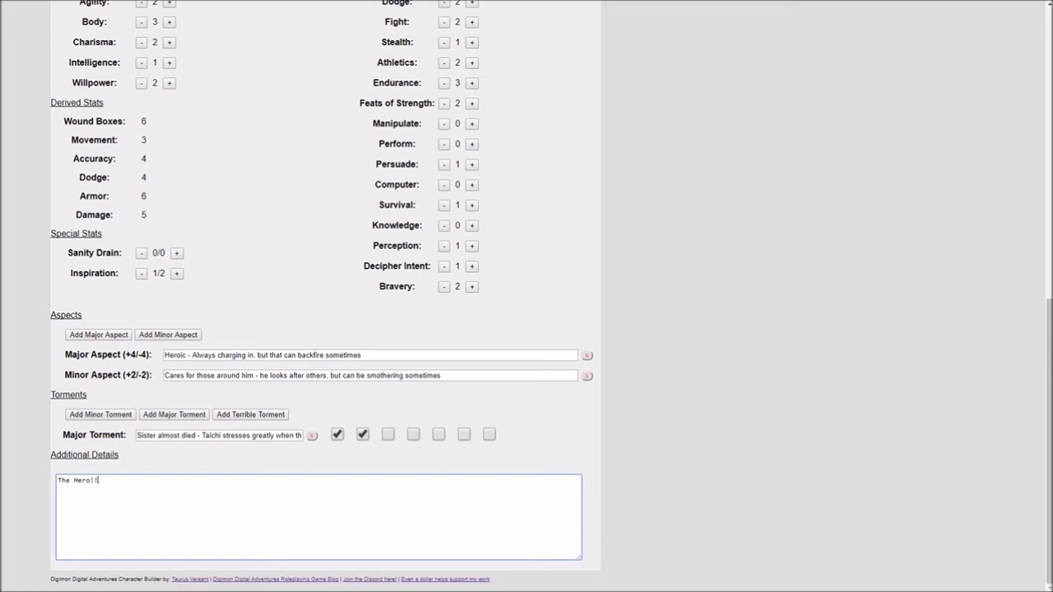
Create a new Digimon named Agumon at the Rookie stage.
{"action": "scroll", "coordinate": [625, 398], "scroll_direction": "up", "scroll_amount": 7}
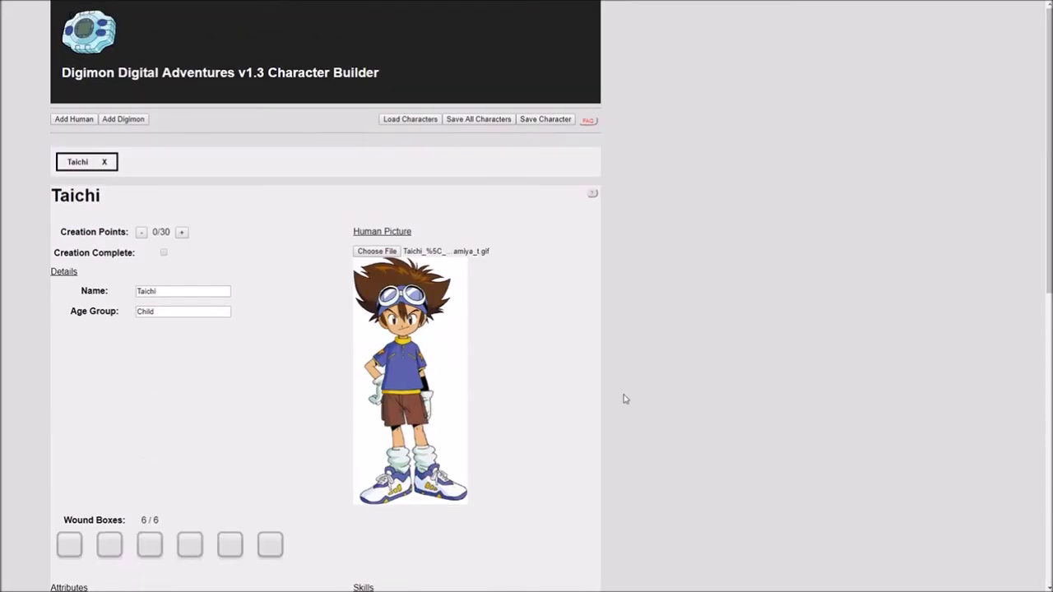
{"action": "left_click", "coordinate": [125, 119]}
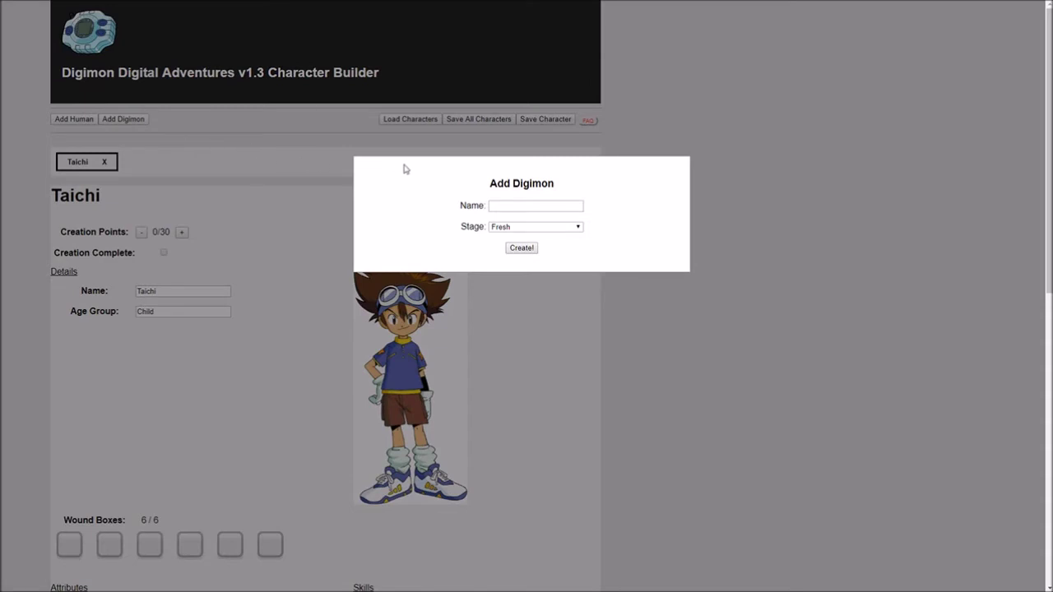
{"action": "left_click", "coordinate": [506, 227]}
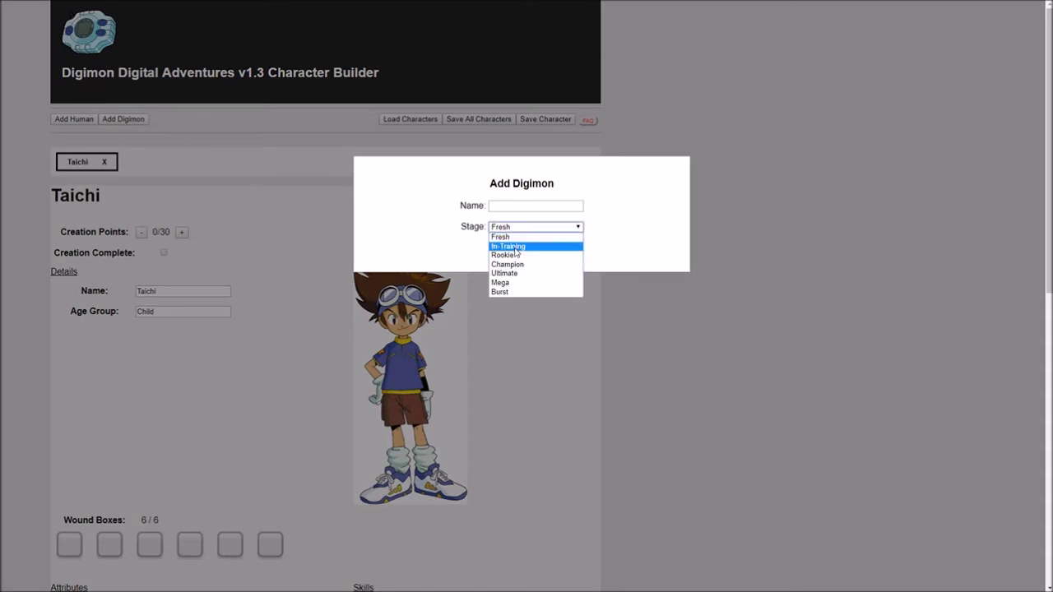
{"action": "left_click", "coordinate": [562, 256]}
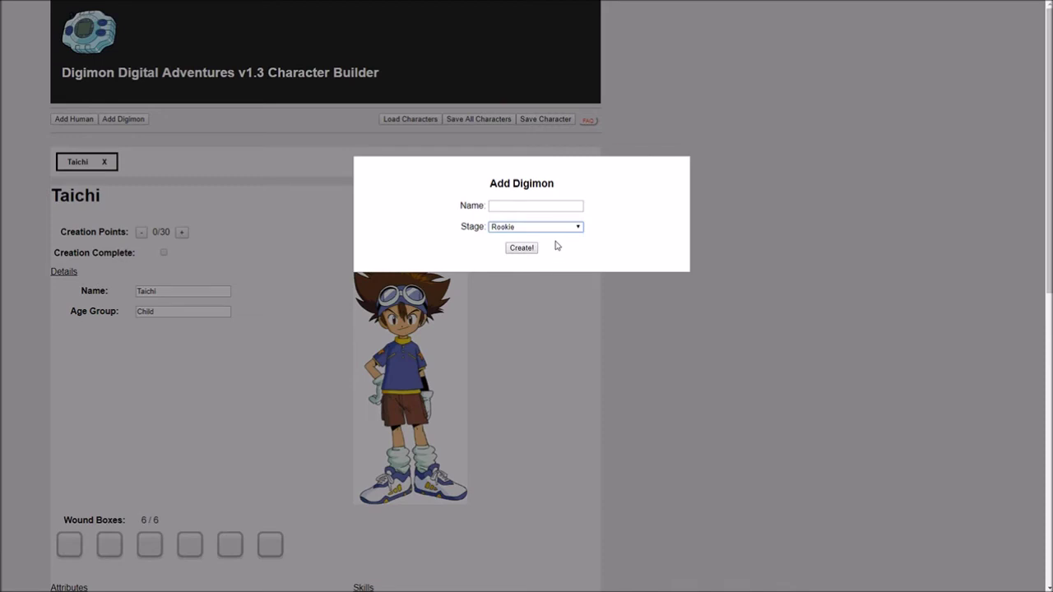
{"action": "left_click", "coordinate": [513, 208]}
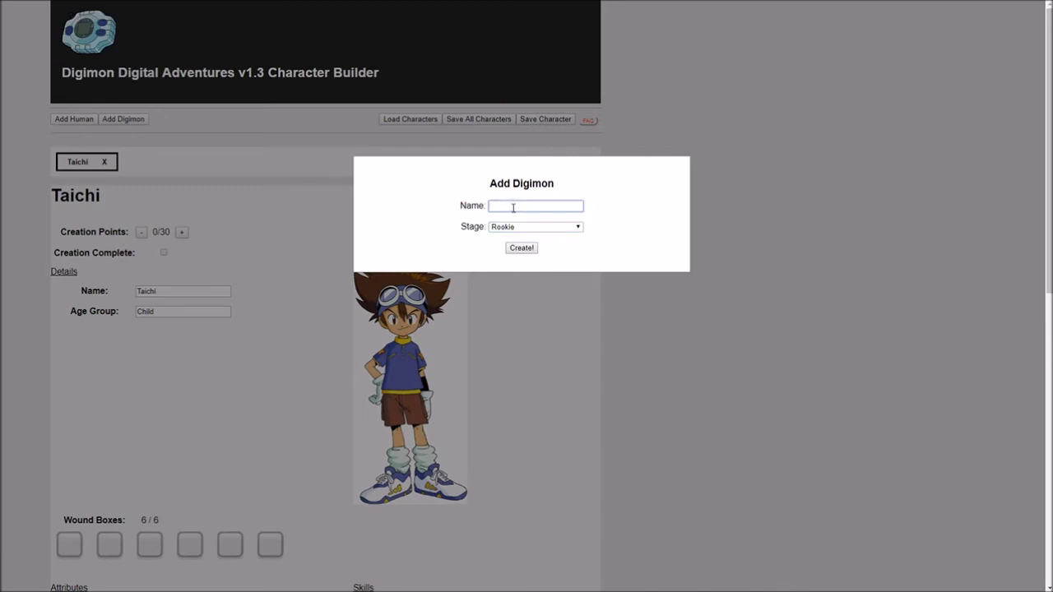
{"action": "type", "text": "Agumon"}
{"action": "left_click", "coordinate": [555, 229]}
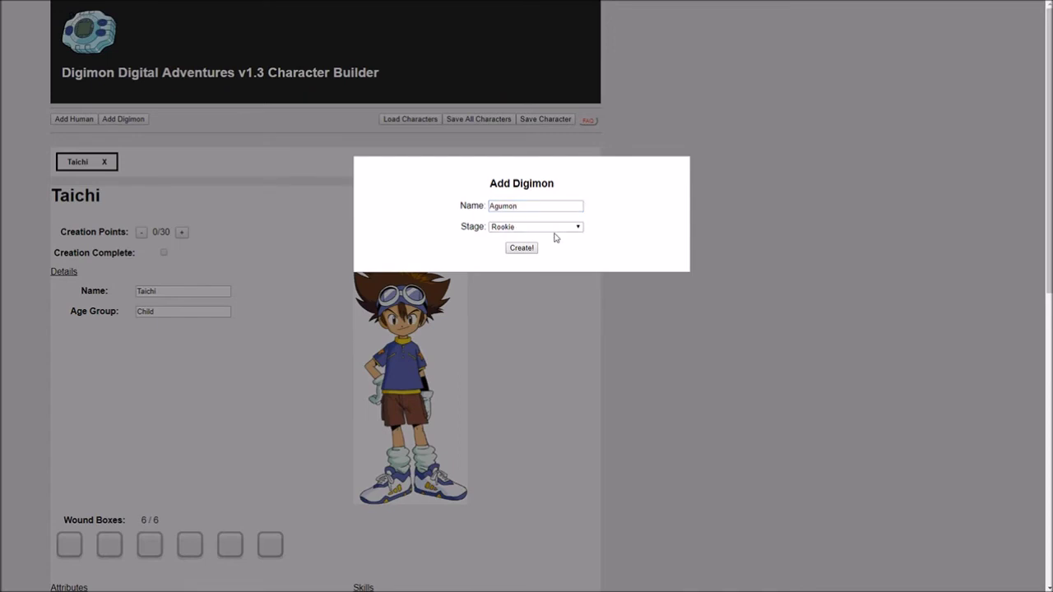
{"action": "left_click", "coordinate": [557, 230]}
{"action": "left_click", "coordinate": [521, 248]}
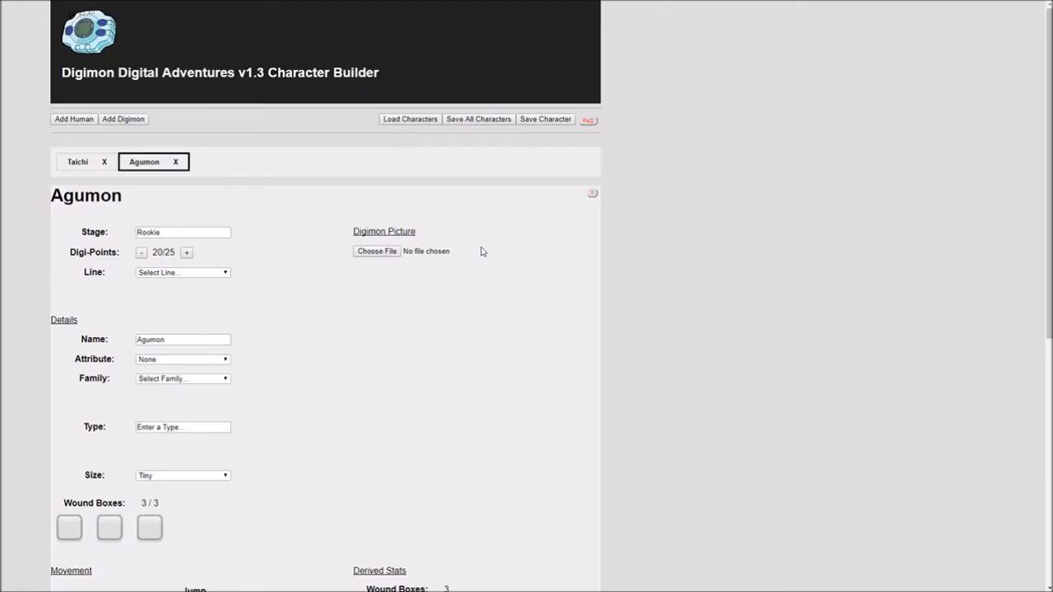
Assign Agumon to a new line named "Agumon Line".
{"action": "scroll", "coordinate": [432, 249], "scroll_direction": "down", "scroll_amount": 1}
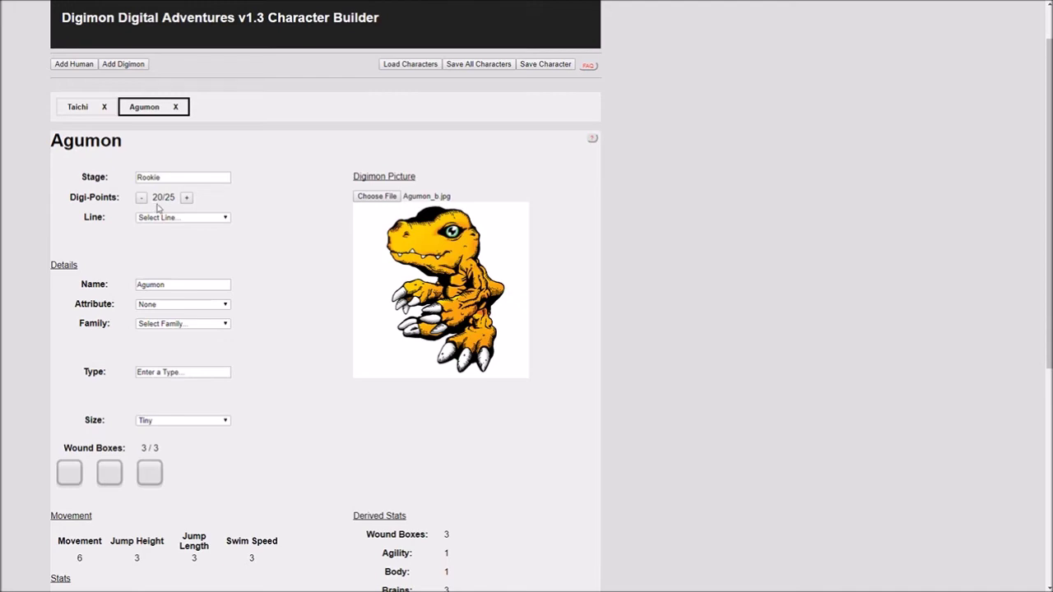
{"action": "scroll", "coordinate": [158, 208], "scroll_direction": "down", "scroll_amount": 4}
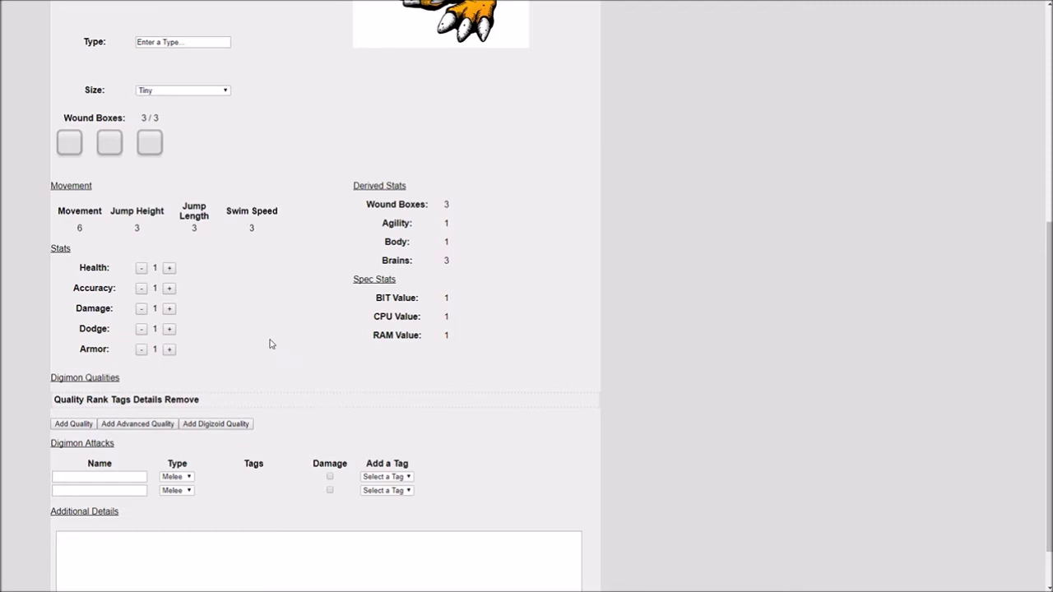
{"action": "scroll", "coordinate": [272, 345], "scroll_direction": "up", "scroll_amount": 5}
{"action": "left_click", "coordinate": [153, 273]}
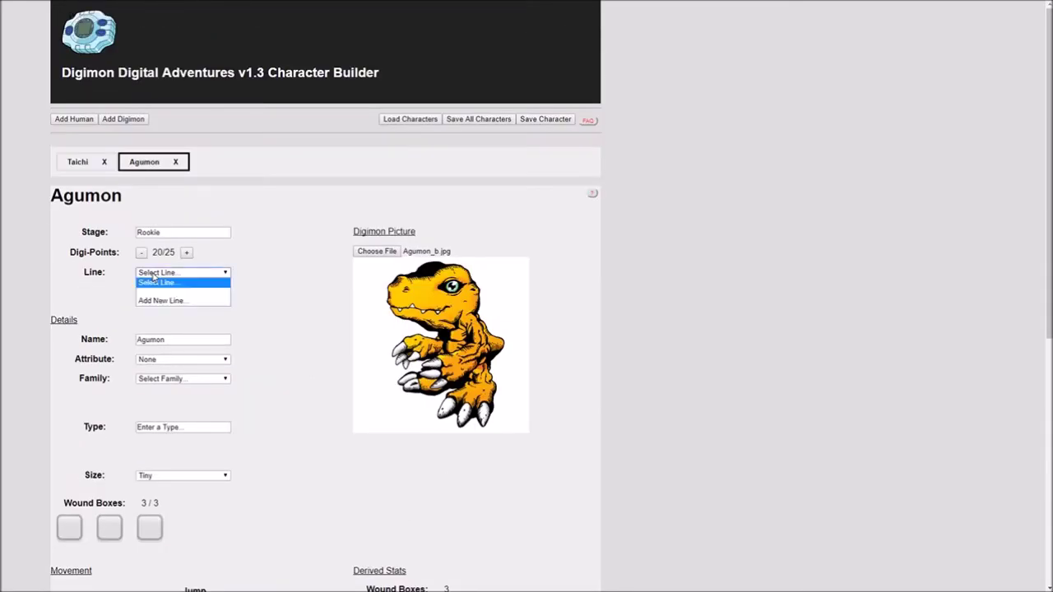
{"action": "left_click", "coordinate": [191, 301]}
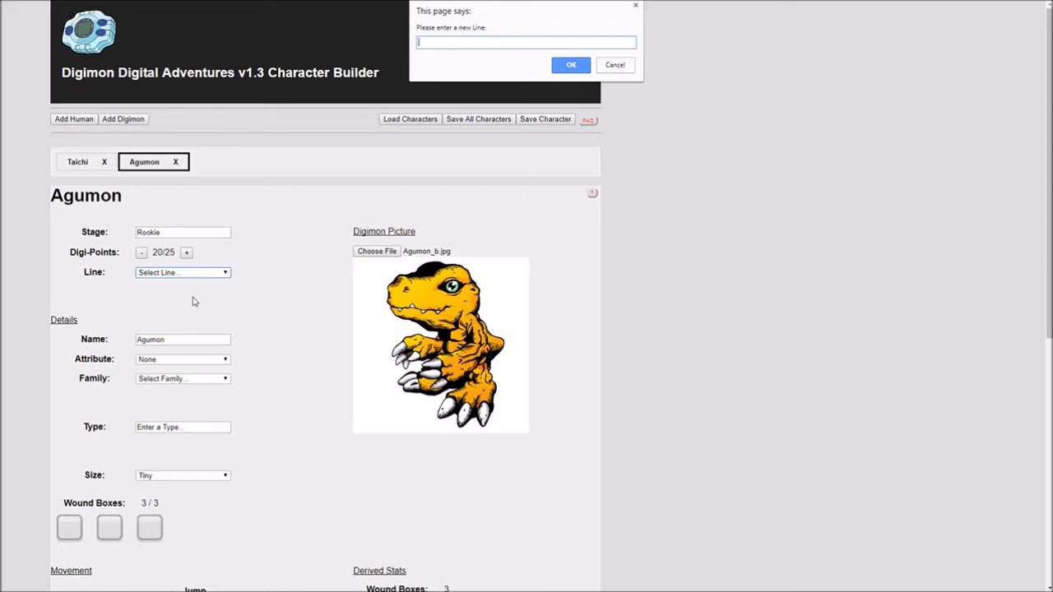
{"action": "type", "text": "Agumon Line"}
{"action": "key", "text": "Return"}
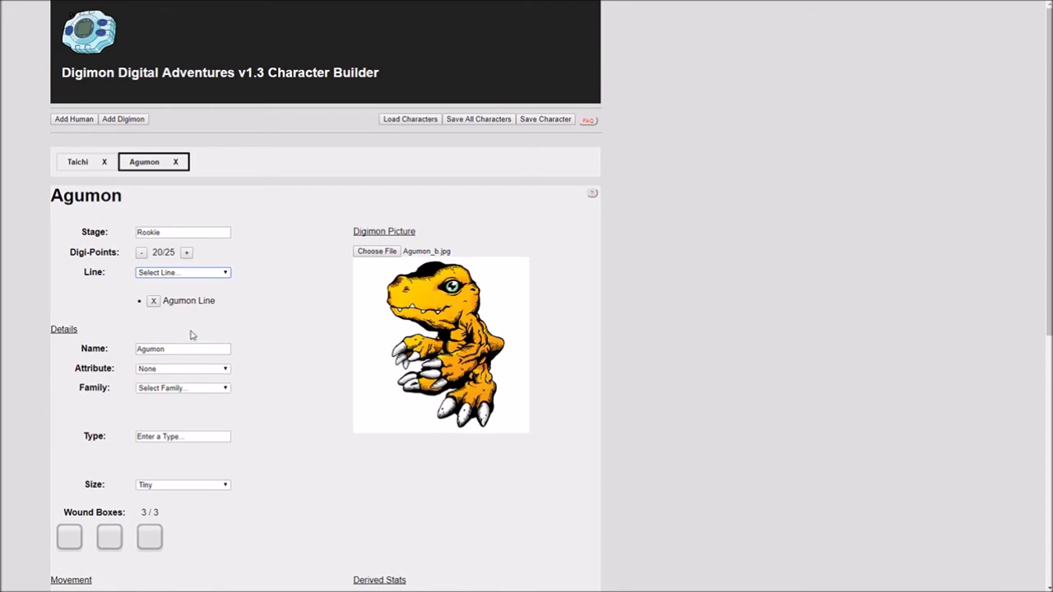
{"action": "left_click", "coordinate": [186, 271]}
{"action": "left_click", "coordinate": [293, 310]}
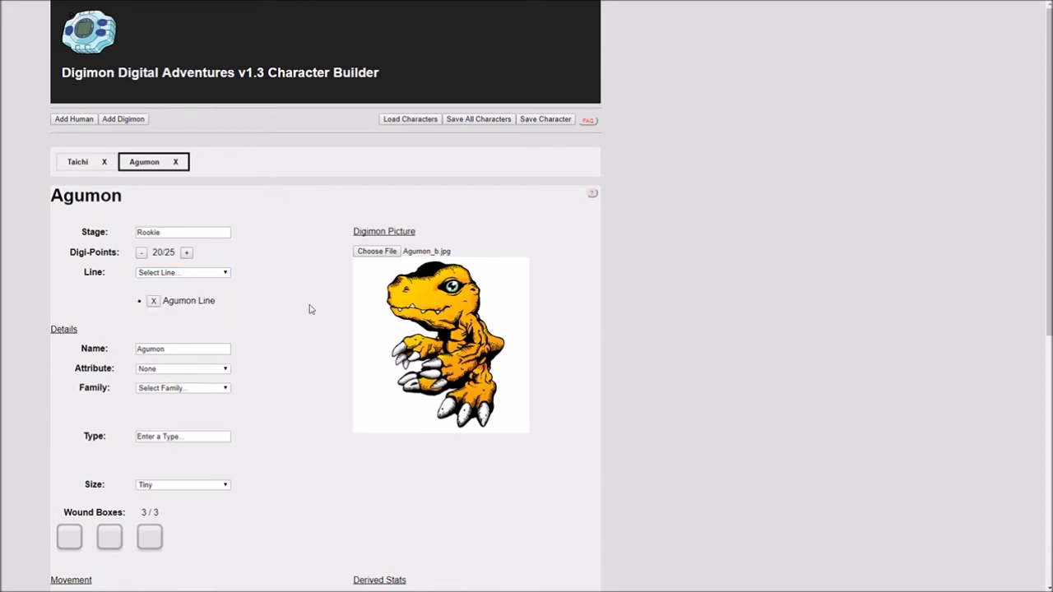
Remove Agumon Line from Agumon's lines and assign it again.
{"action": "left_click", "coordinate": [153, 301]}
{"action": "left_click", "coordinate": [202, 272]}
{"action": "left_click", "coordinate": [172, 299]}
Set Agumon's attribute to Vaccine and add the Dragon's Roar family.
{"action": "scroll", "coordinate": [192, 304], "scroll_direction": "down", "scroll_amount": 2}
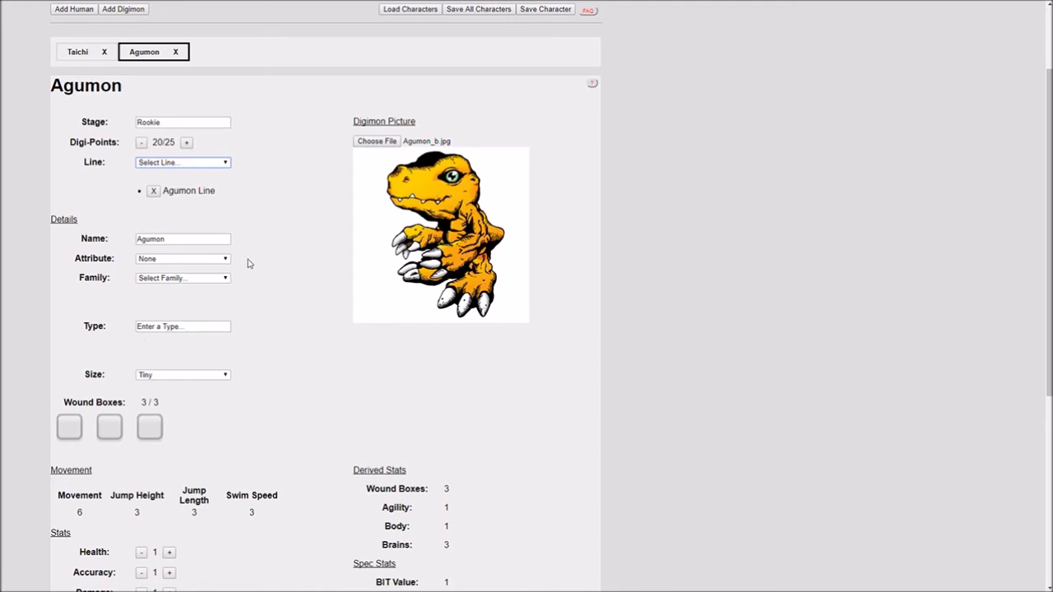
{"action": "left_click", "coordinate": [181, 260]}
{"action": "left_click", "coordinate": [181, 281]}
{"action": "left_click", "coordinate": [181, 278]}
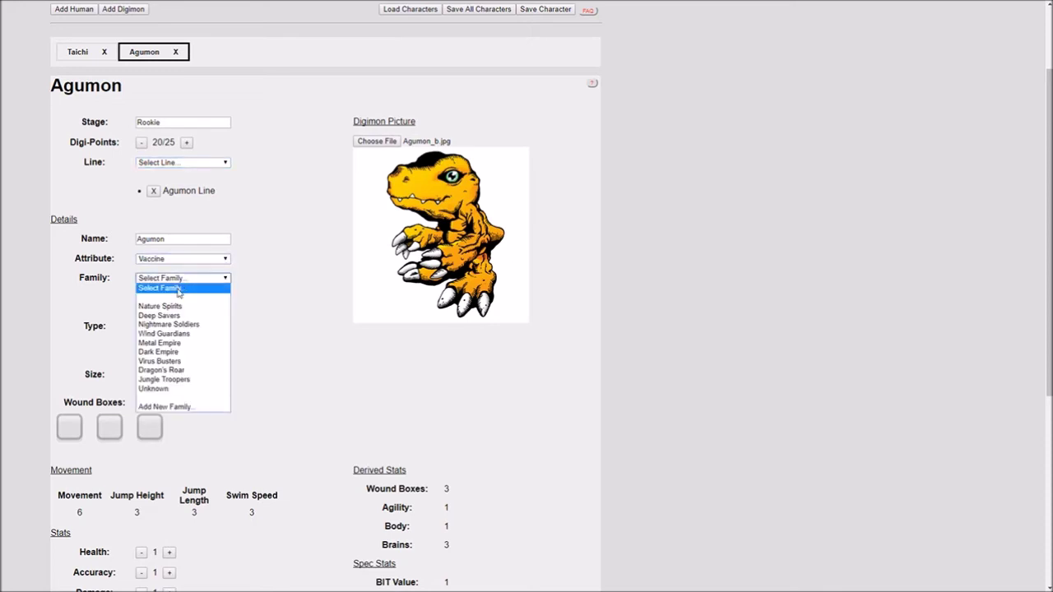
{"action": "left_click", "coordinate": [170, 371]}
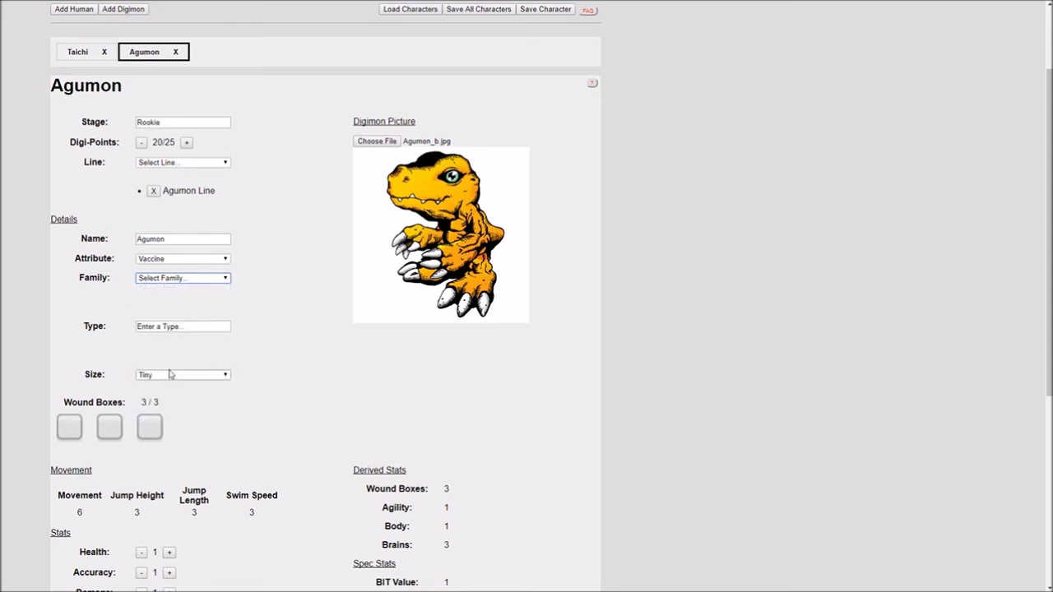
Add the type "Reptile" to Agumon and set its size to Small.
{"action": "left_click", "coordinate": [176, 334]}
{"action": "type", "text": "Reptil"}
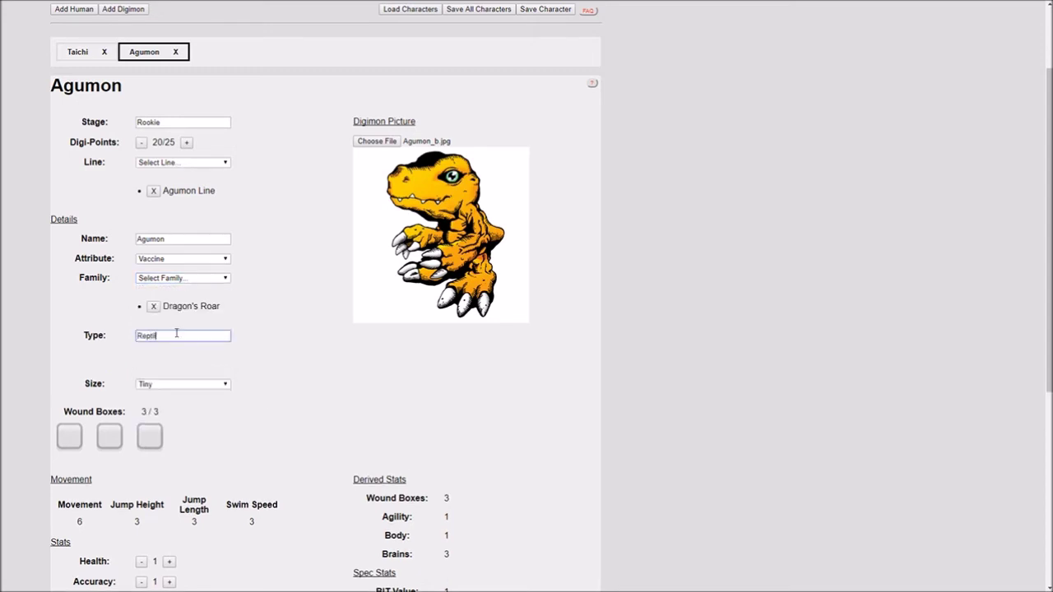
{"action": "type", "text": "e"}
{"action": "key", "text": "Return"}
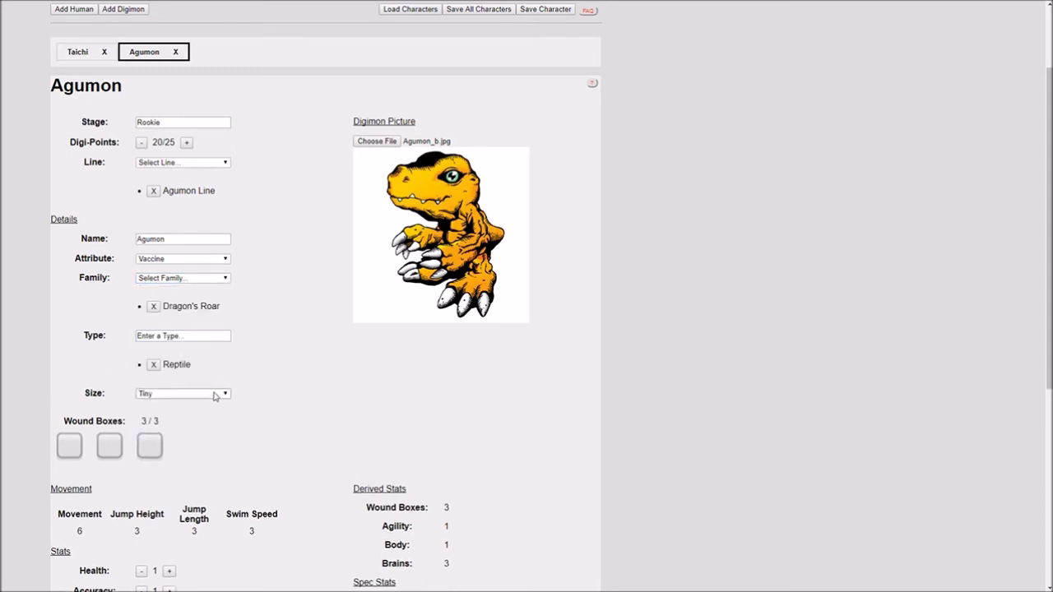
{"action": "left_click", "coordinate": [213, 395]}
{"action": "left_click", "coordinate": [184, 394]}
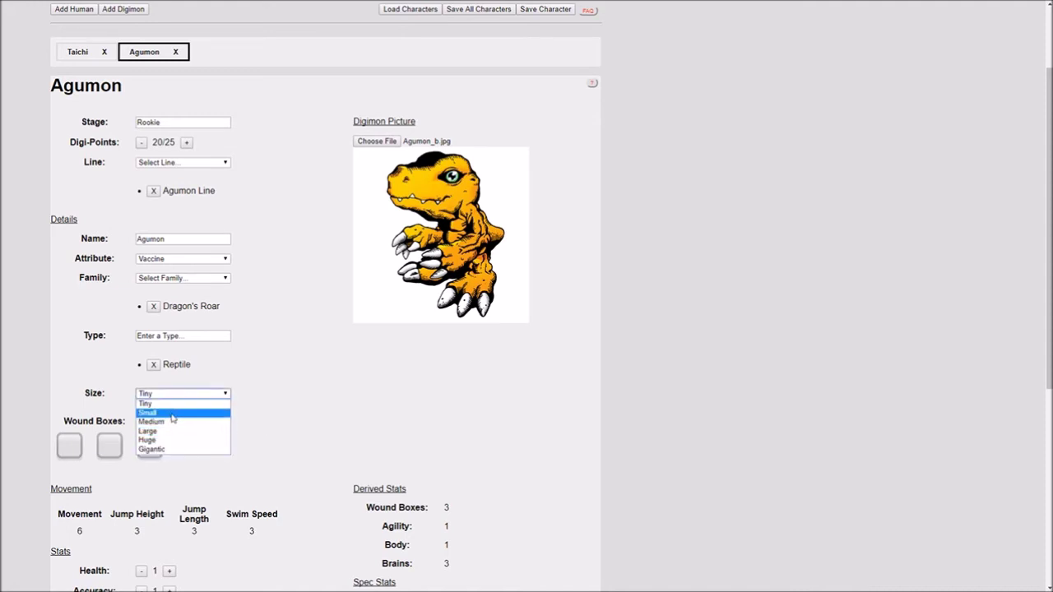
{"action": "left_click", "coordinate": [173, 414]}
Raise Agumon's stats to Health 4, Accuracy 4, Damage 4, Dodge 3 and Armor 2, and check the remaining Digi-Points.
{"action": "scroll", "coordinate": [477, 391], "scroll_direction": "down", "scroll_amount": 2}
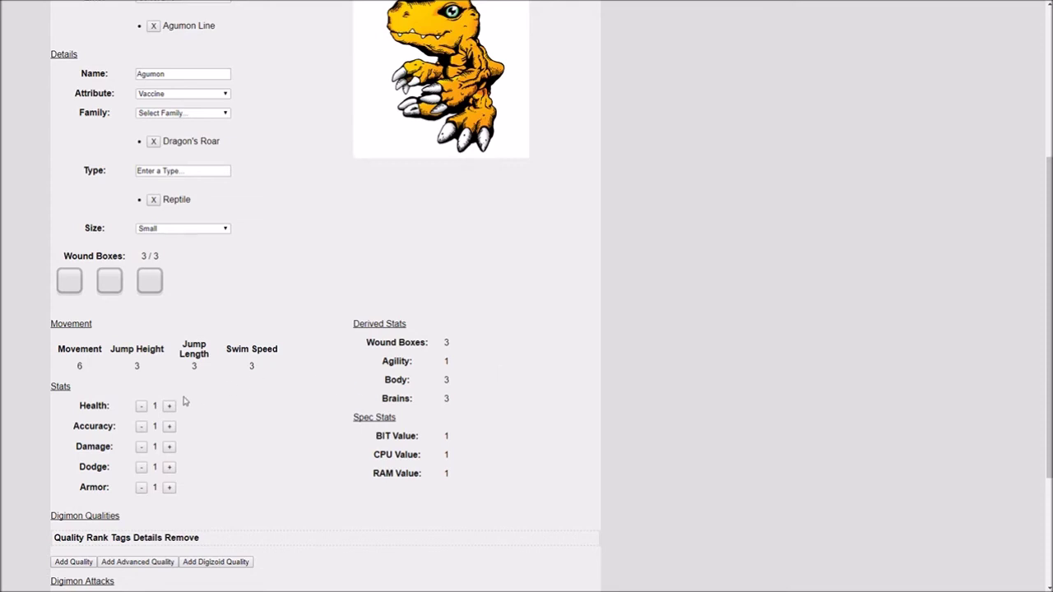
{"action": "double_click", "coordinate": [171, 428]}
{"action": "left_click", "coordinate": [168, 448]}
{"action": "double_click", "coordinate": [168, 447]}
{"action": "triple_click", "coordinate": [170, 406]}
{"action": "left_click", "coordinate": [170, 406]}
{"action": "left_click", "coordinate": [141, 406]}
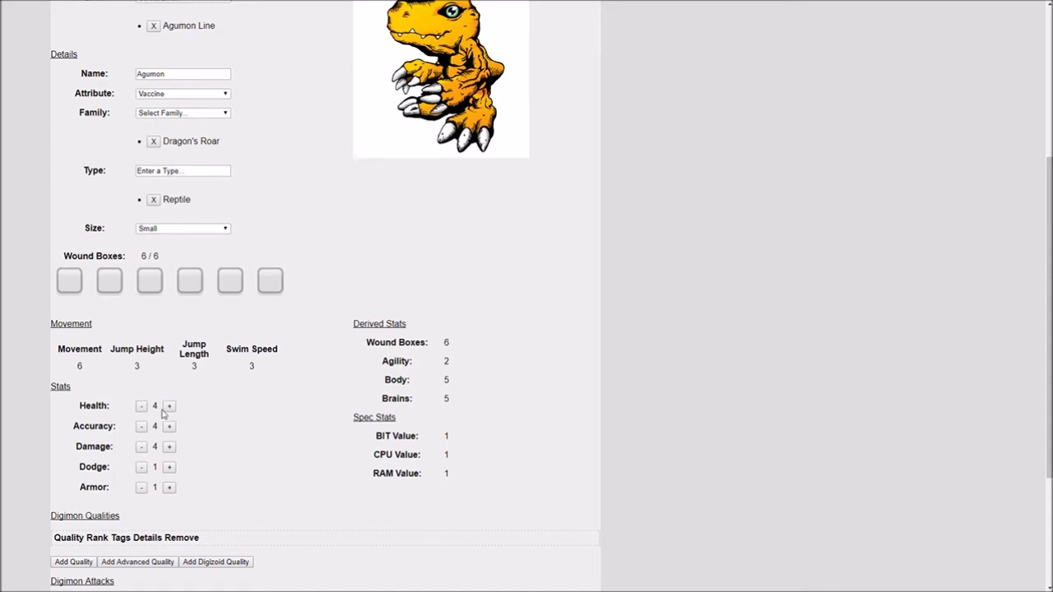
{"action": "left_click", "coordinate": [170, 488]}
{"action": "scroll", "coordinate": [228, 458], "scroll_direction": "up", "scroll_amount": 4}
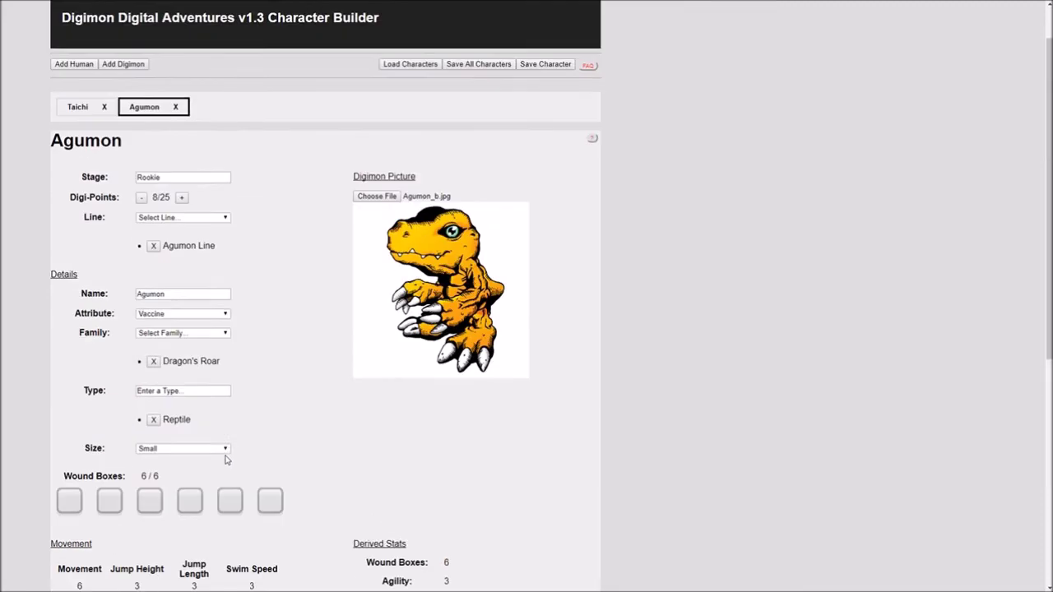
Browse the available qualities and purchase Attack Effect - Poison (N) for Agumon.
{"action": "scroll", "coordinate": [188, 270], "scroll_direction": "down", "scroll_amount": 4}
{"action": "scroll", "coordinate": [367, 281], "scroll_direction": "down", "scroll_amount": 3}
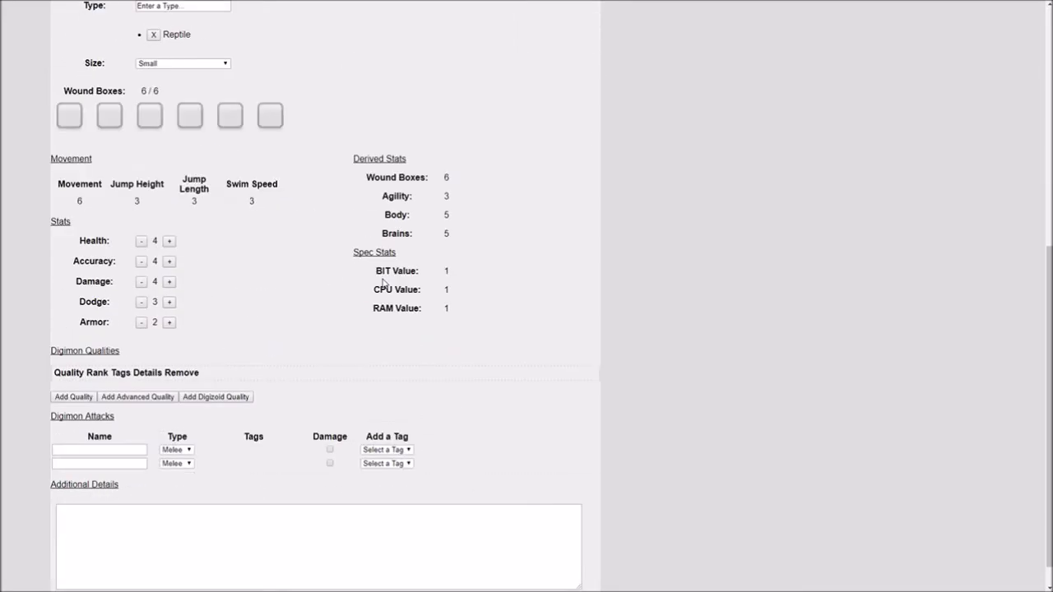
{"action": "left_click", "coordinate": [74, 367]}
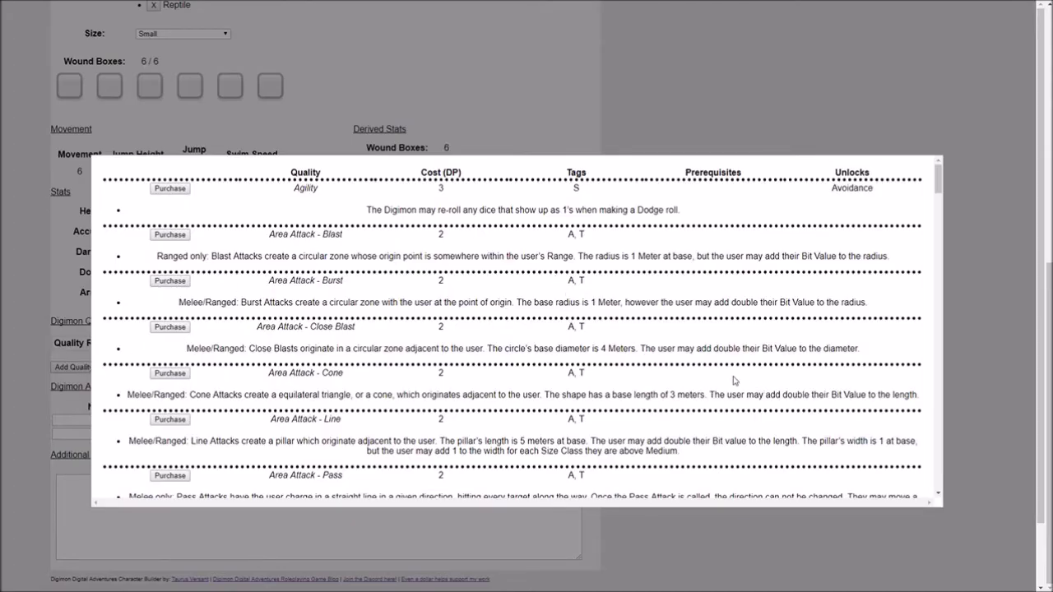
{"action": "scroll", "coordinate": [732, 382], "scroll_direction": "down", "scroll_amount": 4}
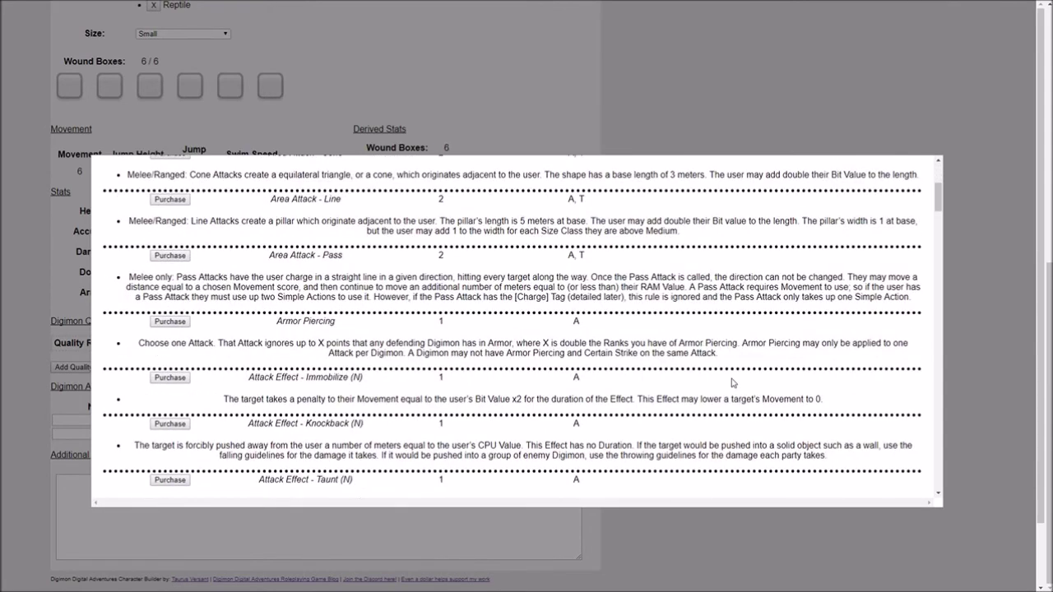
{"action": "scroll", "coordinate": [732, 382], "scroll_direction": "down", "scroll_amount": 2}
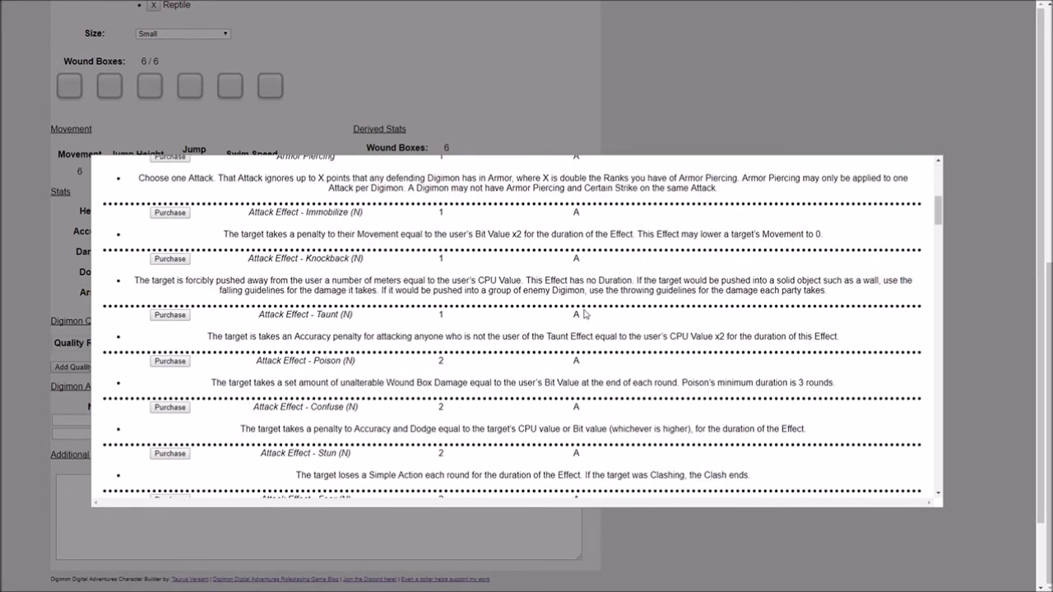
{"action": "scroll", "coordinate": [461, 279], "scroll_direction": "up", "scroll_amount": 10}
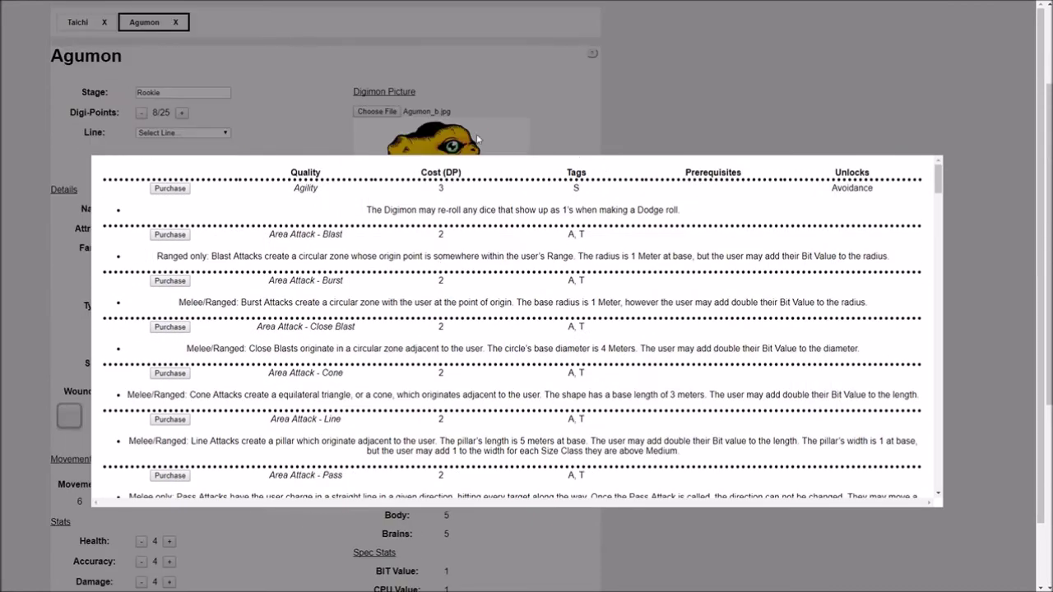
{"action": "scroll", "coordinate": [477, 139], "scroll_direction": "down", "scroll_amount": 2}
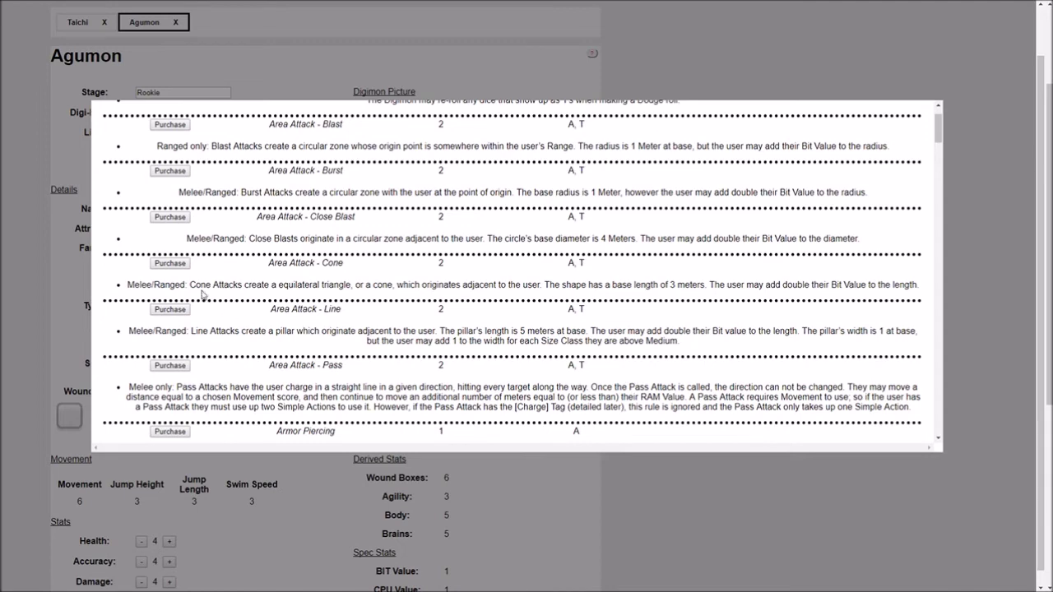
{"action": "scroll", "coordinate": [193, 283], "scroll_direction": "down", "scroll_amount": 4}
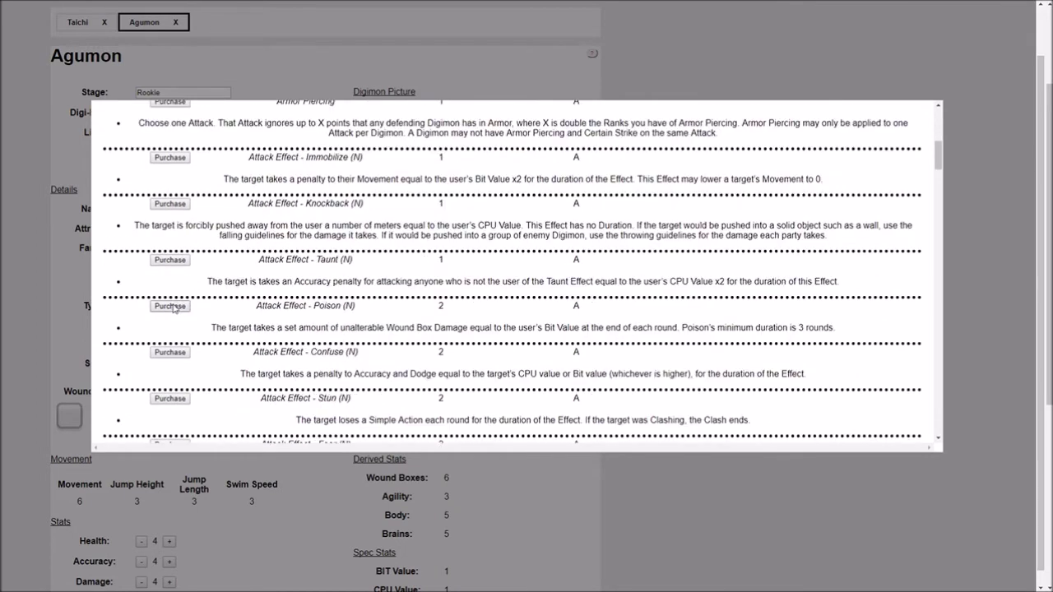
{"action": "left_click", "coordinate": [170, 306]}
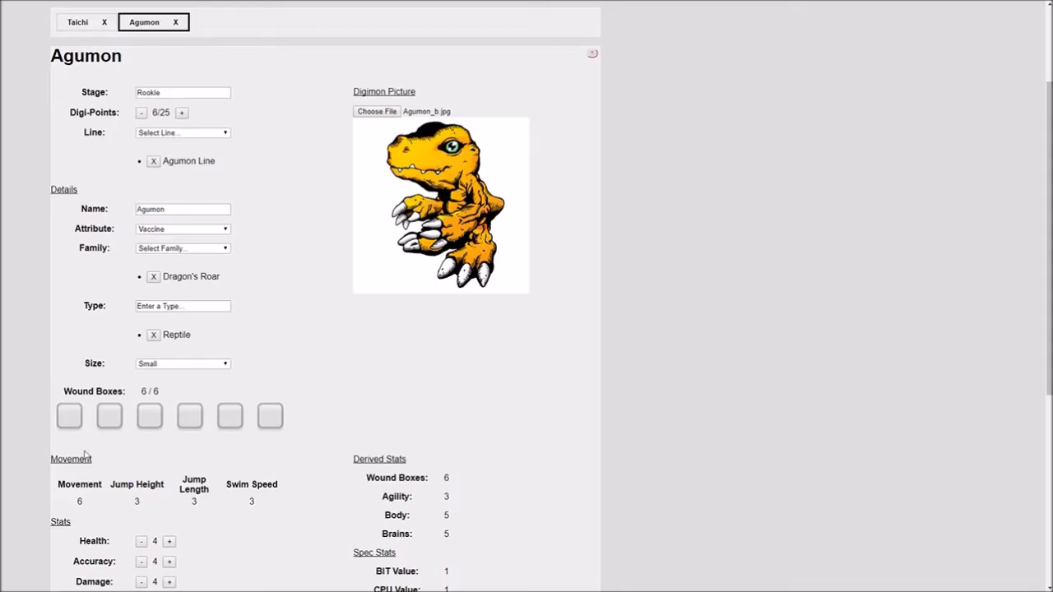
Purchase the Charge Attack quality for Agumon.
{"action": "scroll", "coordinate": [83, 453], "scroll_direction": "down", "scroll_amount": 4}
{"action": "left_click", "coordinate": [85, 393]}
{"action": "scroll", "coordinate": [185, 310], "scroll_direction": "down", "scroll_amount": 12}
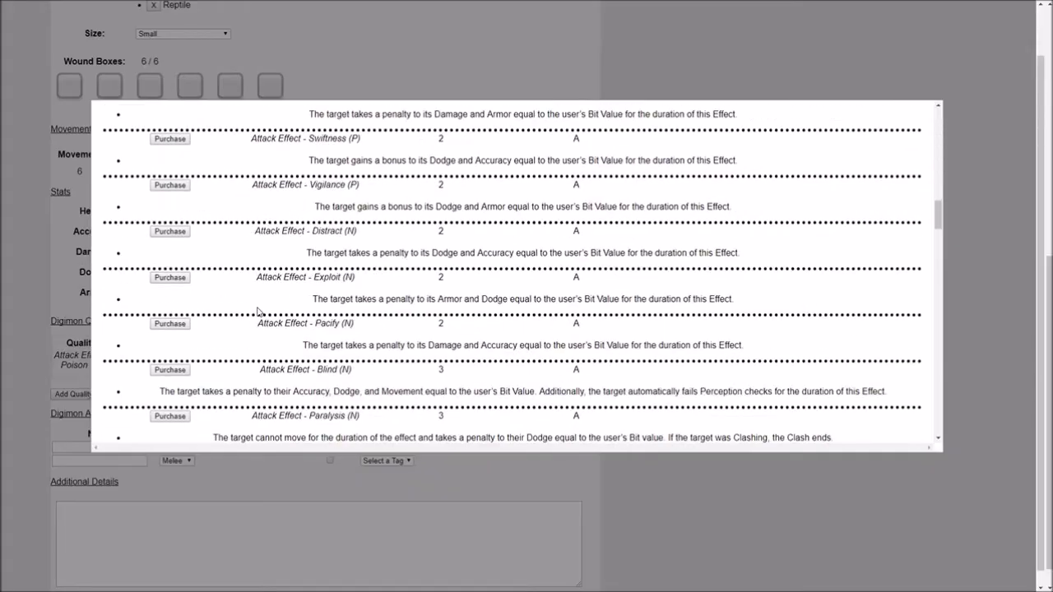
{"action": "left_click", "coordinate": [184, 309]}
Purchase the Combat Awareness I quality and check the remaining Digi-Points.
{"action": "scroll", "coordinate": [183, 329], "scroll_direction": "down", "scroll_amount": 2}
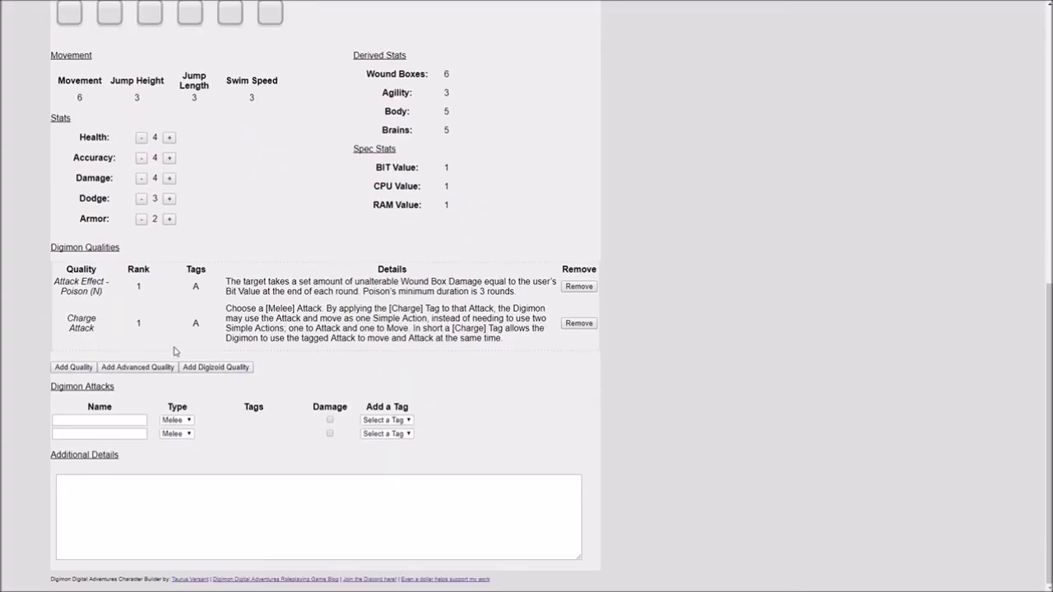
{"action": "left_click", "coordinate": [73, 367]}
{"action": "scroll", "coordinate": [220, 312], "scroll_direction": "up", "scroll_amount": 3}
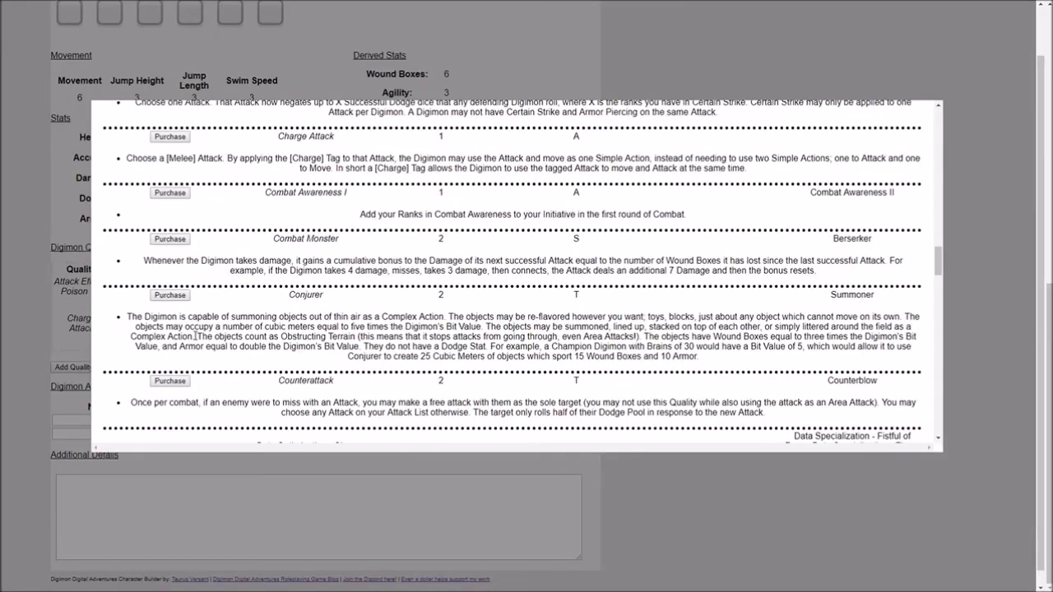
{"action": "left_click", "coordinate": [171, 193]}
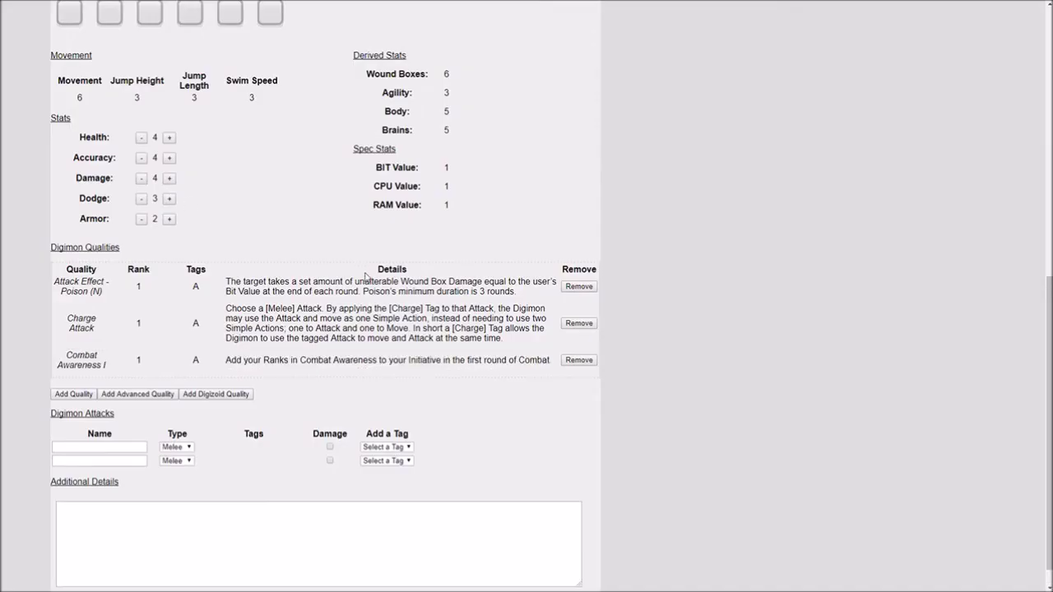
{"action": "scroll", "coordinate": [363, 230], "scroll_direction": "up", "scroll_amount": 7}
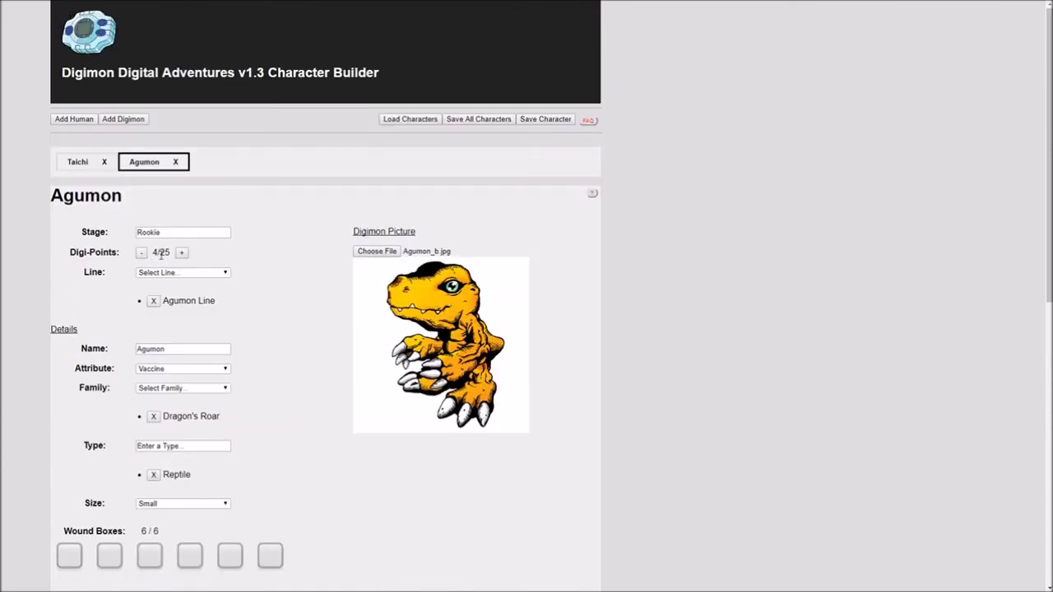
Name Agumon's two attacks "Pepper Breath" and "Claw Attack".
{"action": "scroll", "coordinate": [162, 255], "scroll_direction": "down", "scroll_amount": 8}
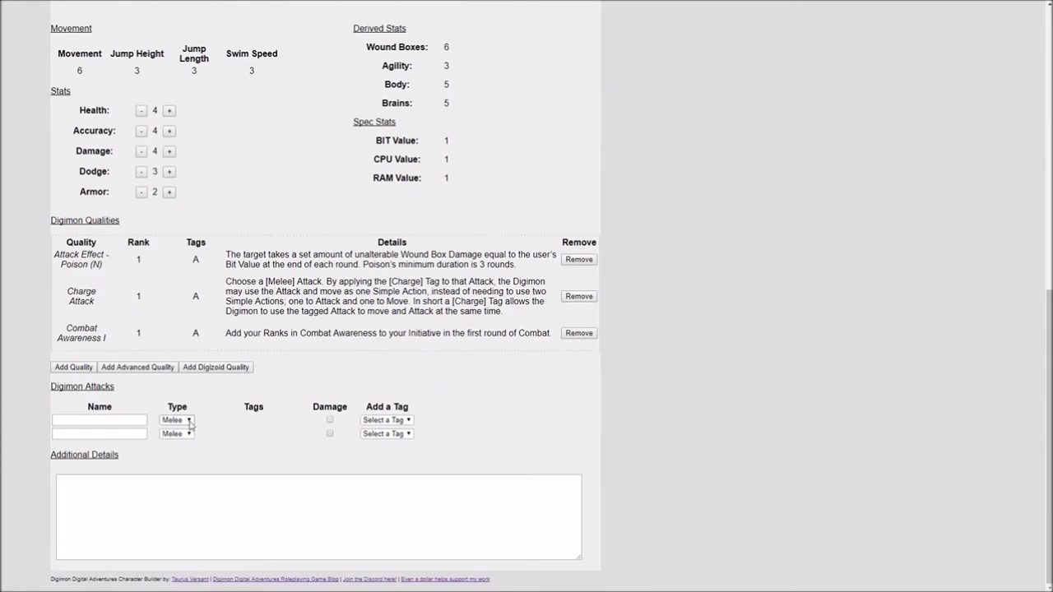
{"action": "left_click", "coordinate": [133, 421]}
{"action": "type", "text": "Pepper Breath"}
{"action": "left_click", "coordinate": [275, 417]}
{"action": "scroll", "coordinate": [275, 417], "scroll_direction": "up", "scroll_amount": 6}
{"action": "scroll", "coordinate": [276, 417], "scroll_direction": "down", "scroll_amount": 6}
{"action": "left_click", "coordinate": [136, 430]}
{"action": "type", "text": "Claw Attack"}
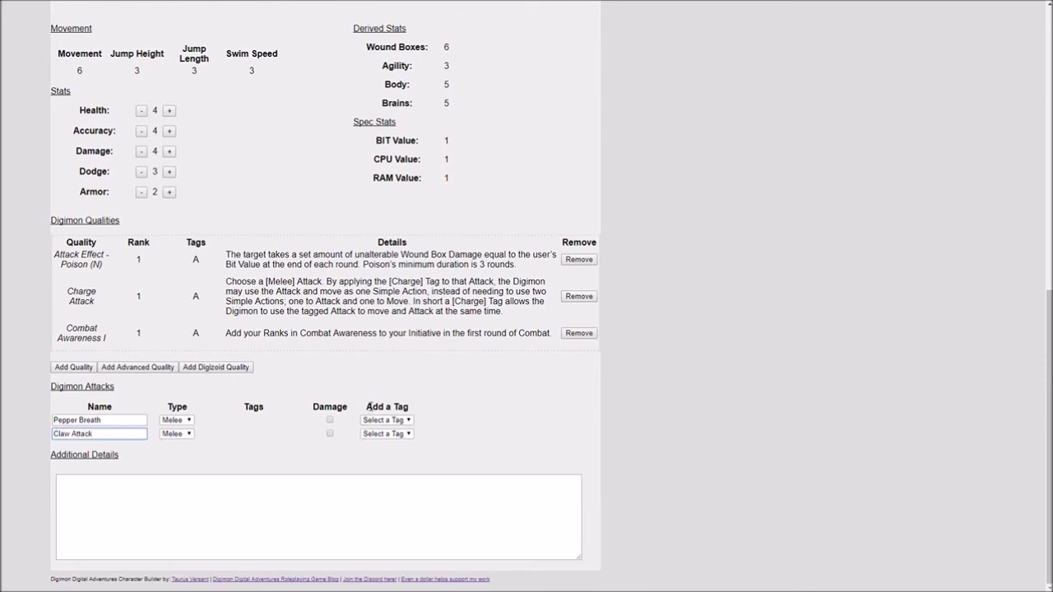
Enable damage on both attacks and set Pepper Breath's type to Range.
{"action": "left_click", "coordinate": [330, 420]}
{"action": "left_click", "coordinate": [329, 433]}
{"action": "left_click", "coordinate": [176, 420]}
{"action": "left_click", "coordinate": [174, 439]}
Add the [Charge] tag to Claw Attack and try to remove the Charge Attack quality.
{"action": "left_click", "coordinate": [409, 434]}
{"action": "left_click", "coordinate": [383, 465]}
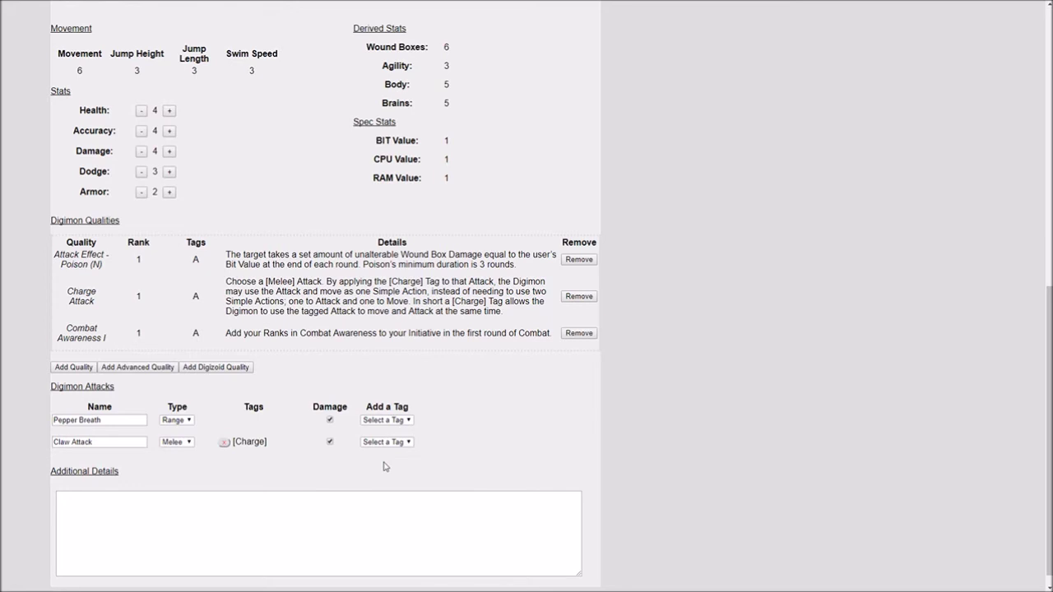
{"action": "left_click", "coordinate": [581, 301]}
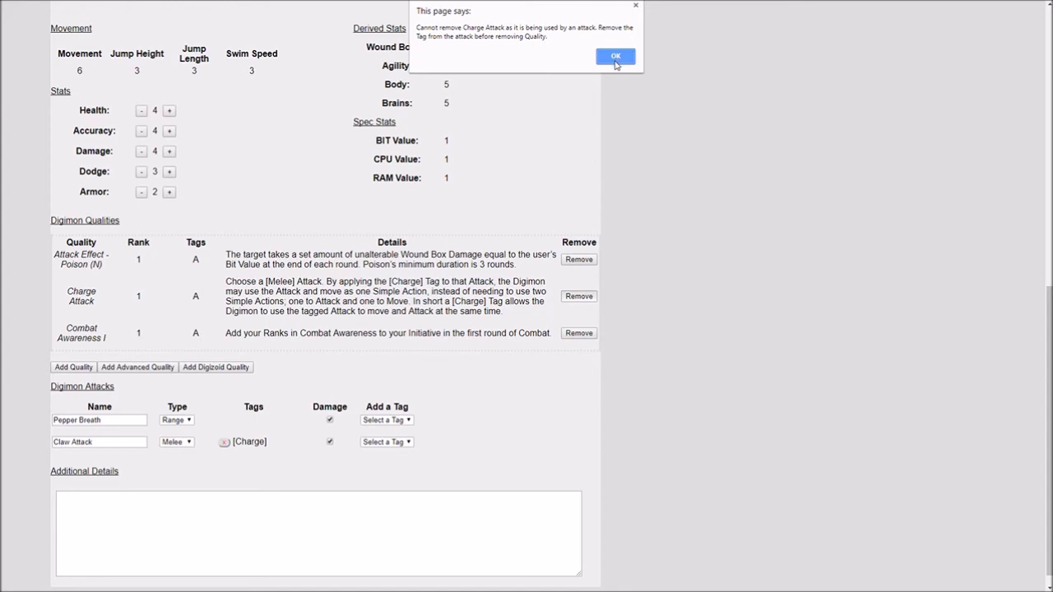
{"action": "left_click", "coordinate": [616, 56]}
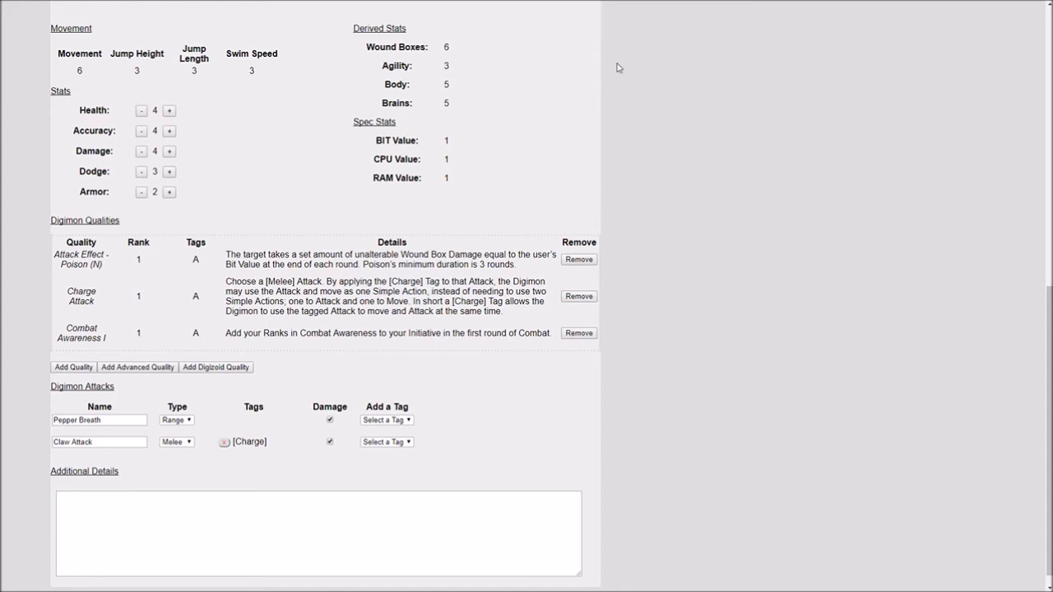
Add the [Poison] tag to Pepper Breath.
{"action": "left_click", "coordinate": [386, 420]}
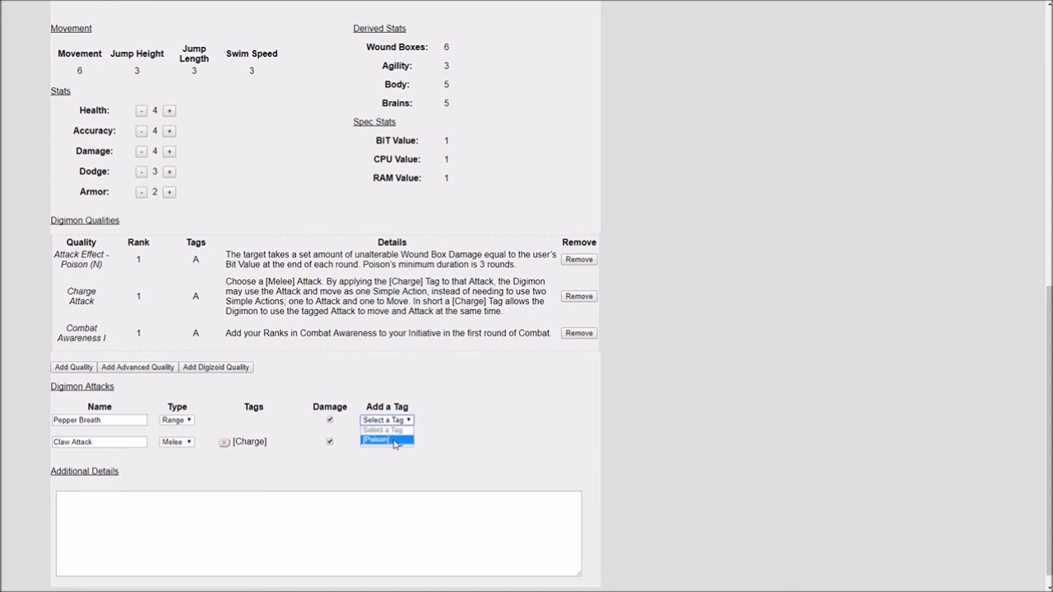
{"action": "left_click", "coordinate": [395, 440]}
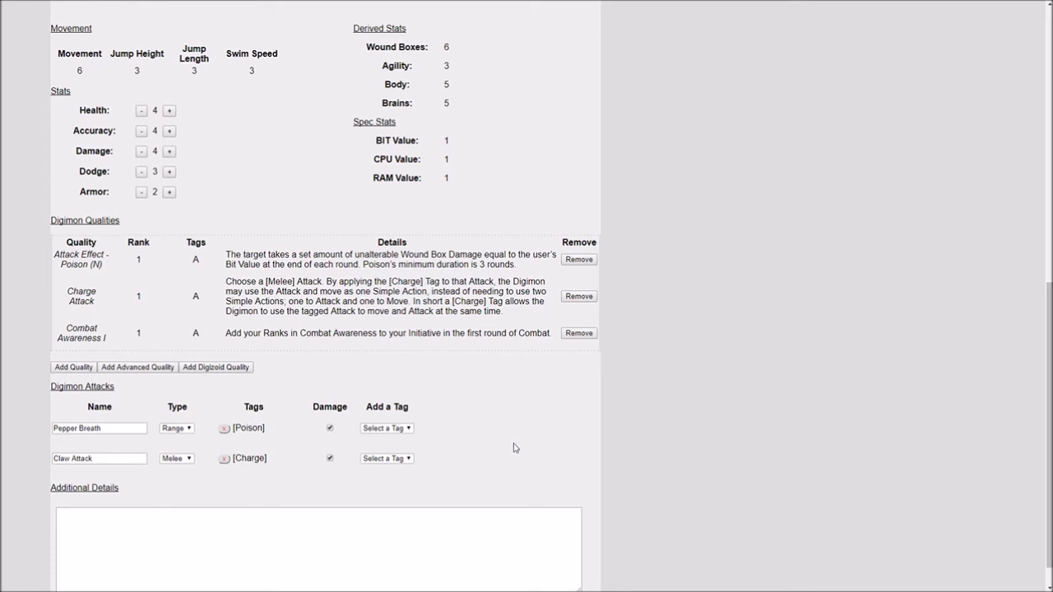
Review the Poison quality's damage rule and Agumon's BIT Value.
{"action": "scroll", "coordinate": [514, 447], "scroll_direction": "down", "scroll_amount": 1}
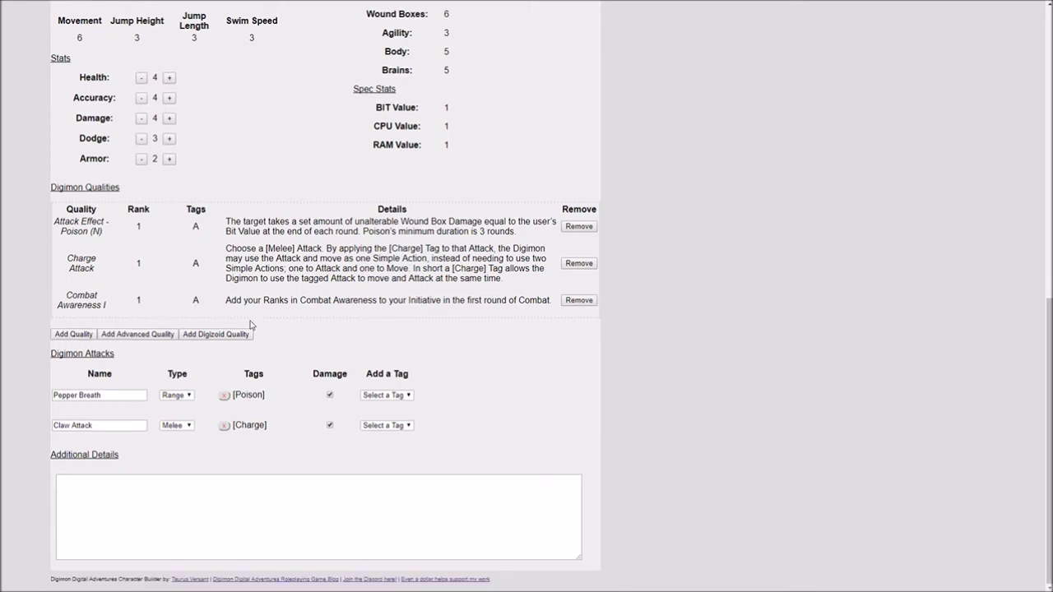
{"action": "left_click_drag", "start_coordinate": [399, 221], "coordinate": [264, 237]}
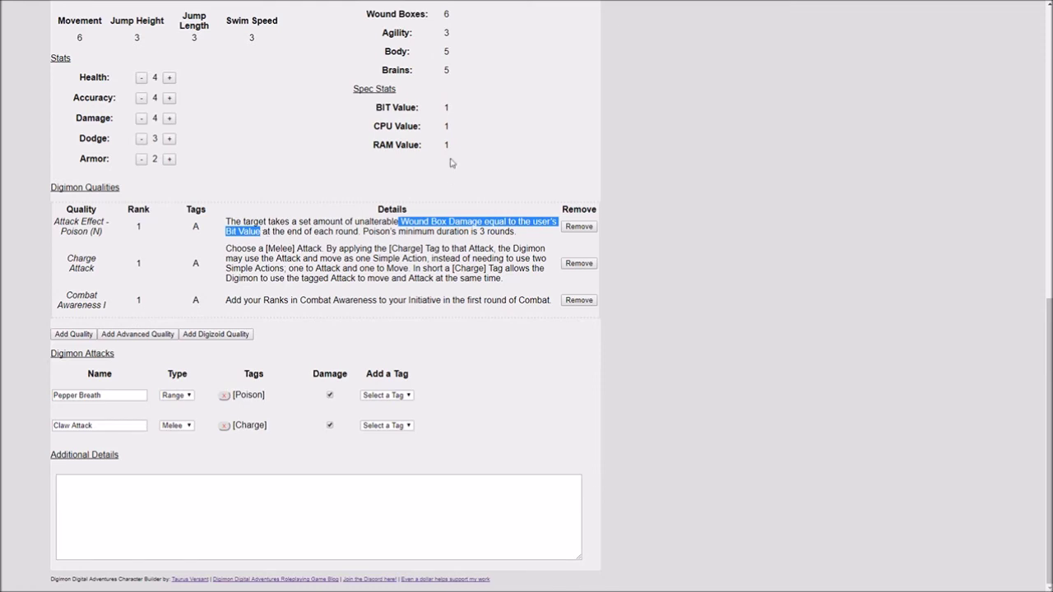
{"action": "left_click_drag", "start_coordinate": [430, 107], "coordinate": [484, 113]}
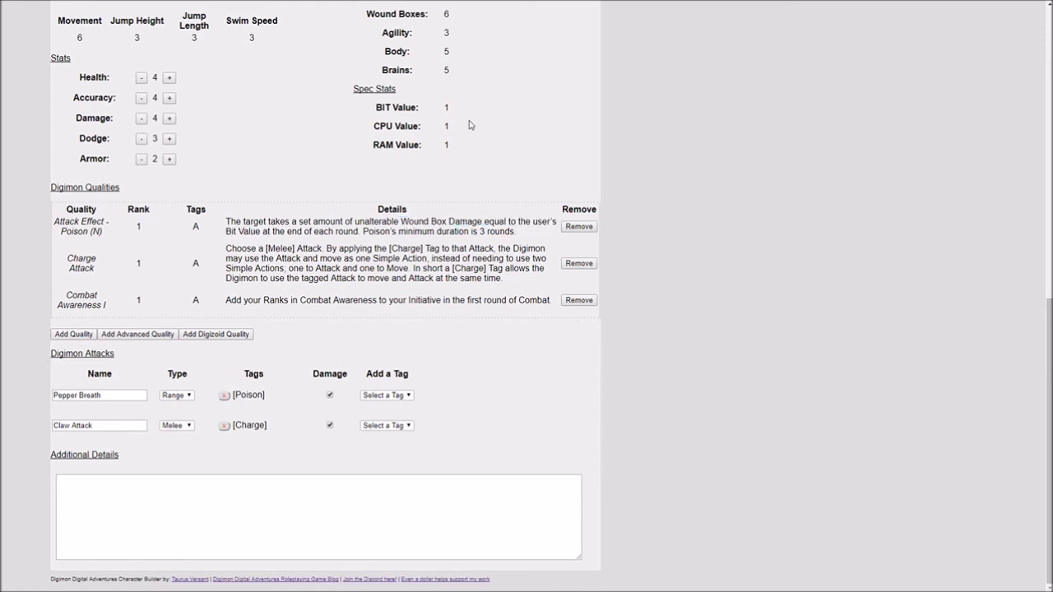
Purchase the System Boost - BIT Value quality for Agumon.
{"action": "left_click", "coordinate": [82, 336]}
{"action": "scroll", "coordinate": [402, 436], "scroll_direction": "up", "scroll_amount": 1}
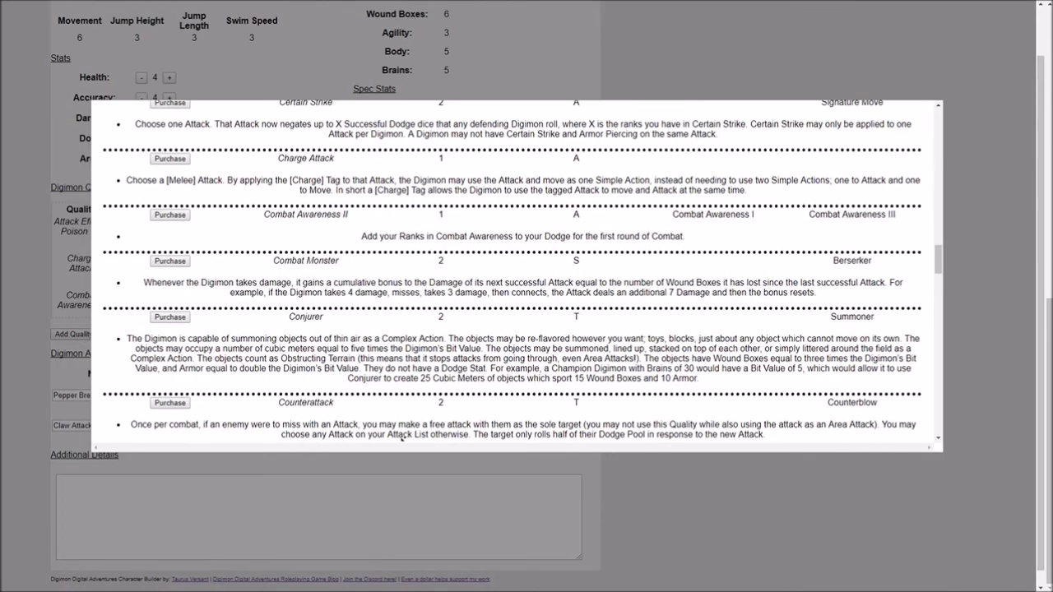
{"action": "left_click_drag", "start_coordinate": [938, 260], "coordinate": [934, 416]}
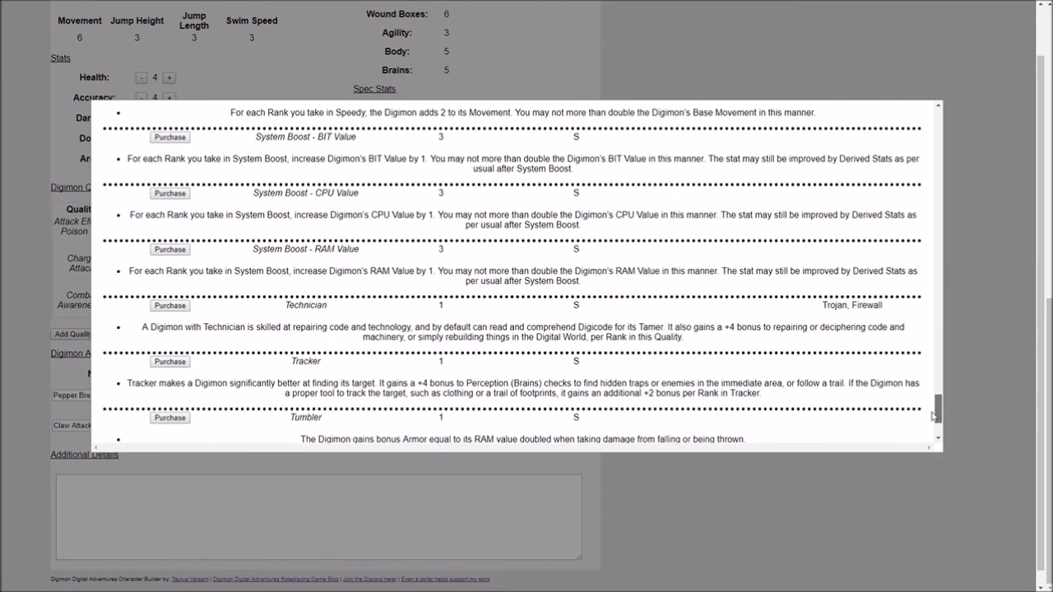
{"action": "left_click", "coordinate": [168, 137]}
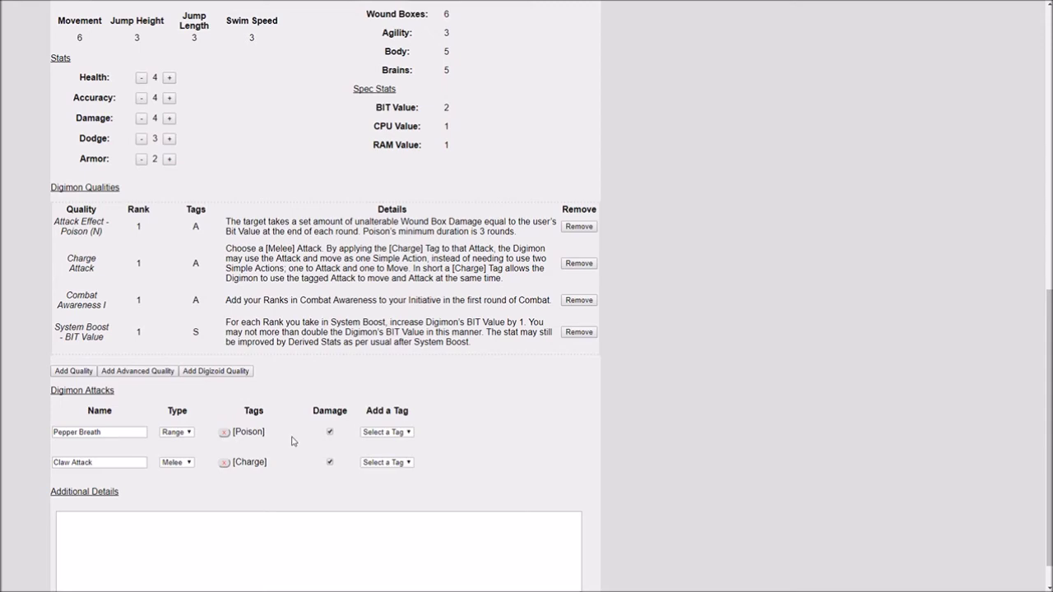
Raise Agumon's Health to 5 and check the remaining Digi-Points.
{"action": "scroll", "coordinate": [292, 441], "scroll_direction": "up", "scroll_amount": 8}
{"action": "scroll", "coordinate": [291, 439], "scroll_direction": "down", "scroll_amount": 4}
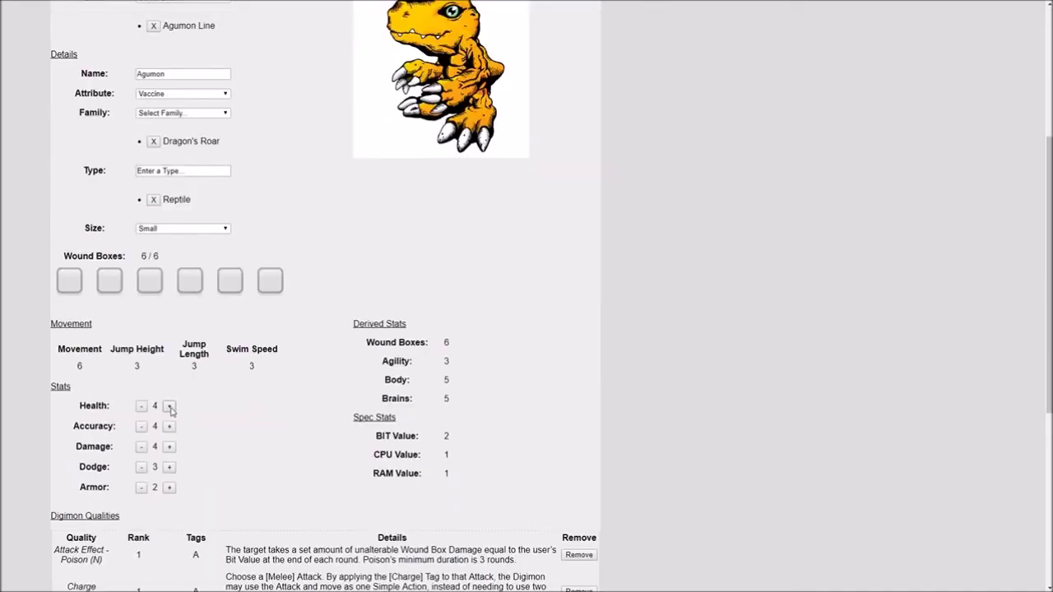
{"action": "left_click", "coordinate": [169, 407]}
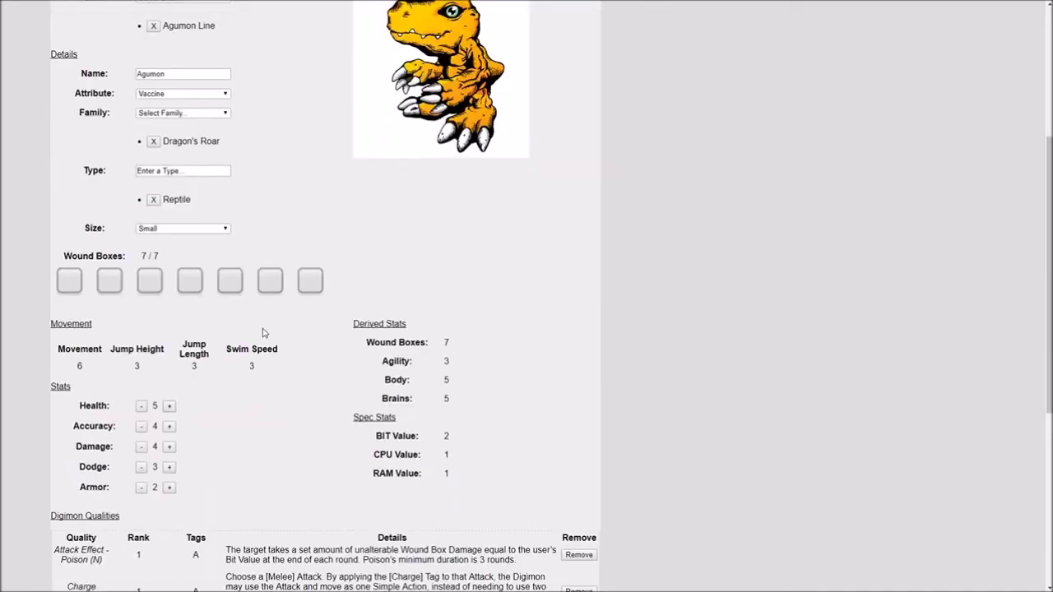
{"action": "scroll", "coordinate": [336, 308], "scroll_direction": "down", "scroll_amount": 2}
{"action": "scroll", "coordinate": [410, 267], "scroll_direction": "up", "scroll_amount": 5}
{"action": "scroll", "coordinate": [625, 222], "scroll_direction": "down", "scroll_amount": 7}
{"action": "scroll", "coordinate": [631, 243], "scroll_direction": "up", "scroll_amount": 7}
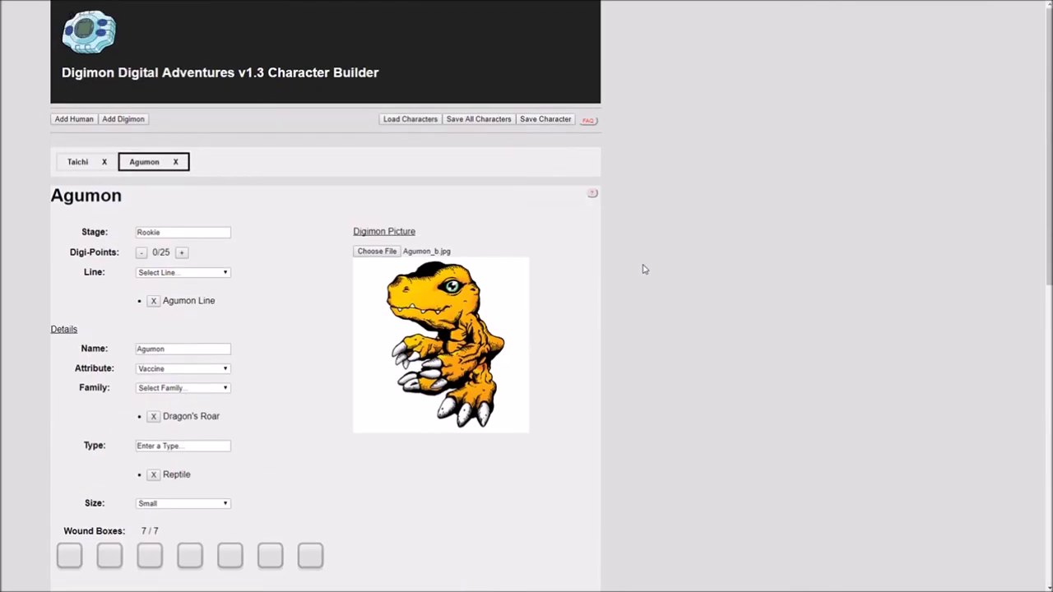
Add a new Mega-stage Digimon named WarGreymon.
{"action": "left_click", "coordinate": [124, 119]}
{"action": "left_click", "coordinate": [535, 227]}
{"action": "left_click", "coordinate": [503, 282]}
{"action": "left_click", "coordinate": [522, 205]}
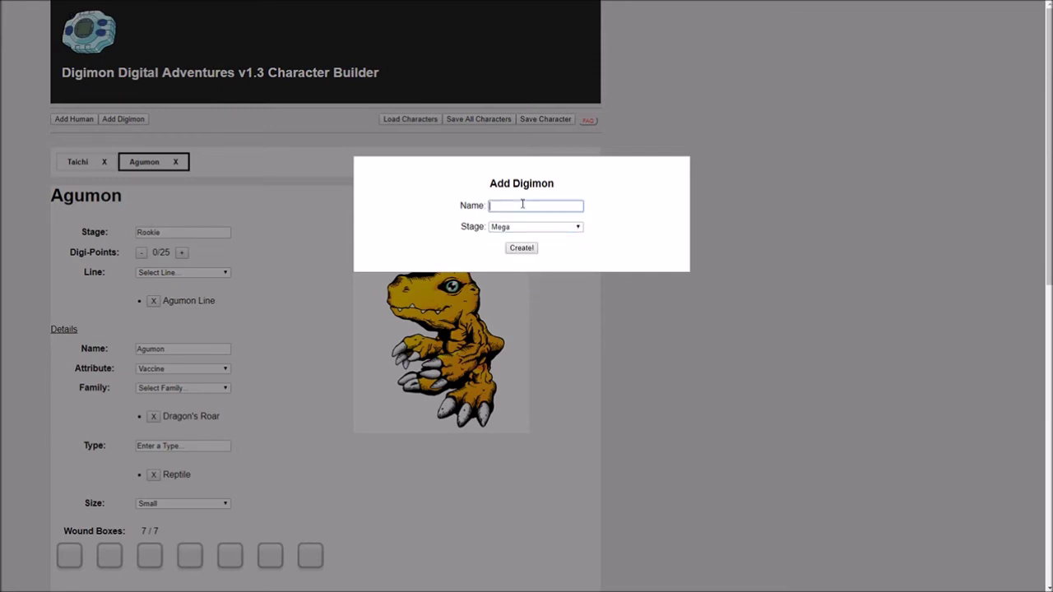
{"action": "type", "text": "WarGreymon"}
{"action": "key", "text": "Return"}
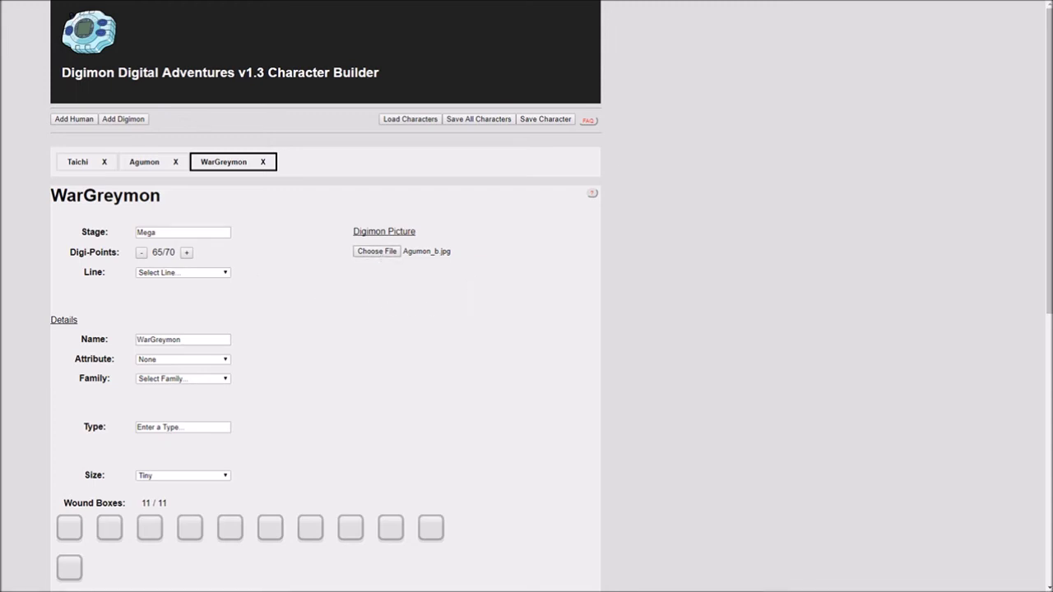
Assign WarGreymon to the Agumon Line and set the attribute to Vaccine.
{"action": "scroll", "coordinate": [795, 348], "scroll_direction": "down", "scroll_amount": 2}
{"action": "left_click", "coordinate": [183, 107]}
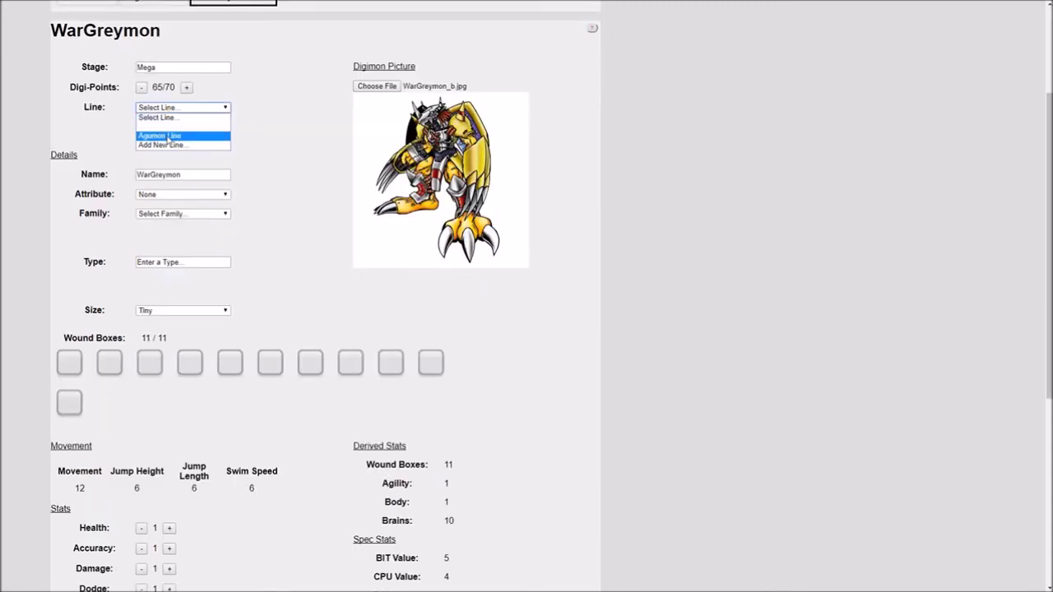
{"action": "left_click", "coordinate": [167, 136]}
{"action": "left_click", "coordinate": [168, 203]}
{"action": "left_click", "coordinate": [168, 220]}
Add the families Dragon's Roar, Virus Busters, Metal Empire and Nature Spirits to WarGreymon, and try out the custom family prompt without entering one.
{"action": "left_click", "coordinate": [168, 227]}
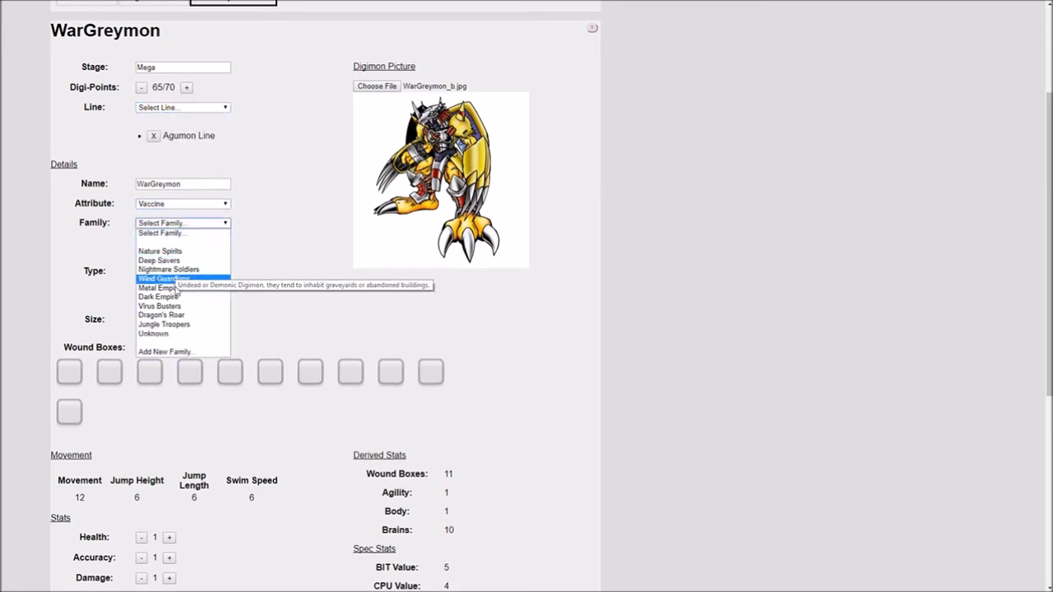
{"action": "left_click", "coordinate": [174, 315]}
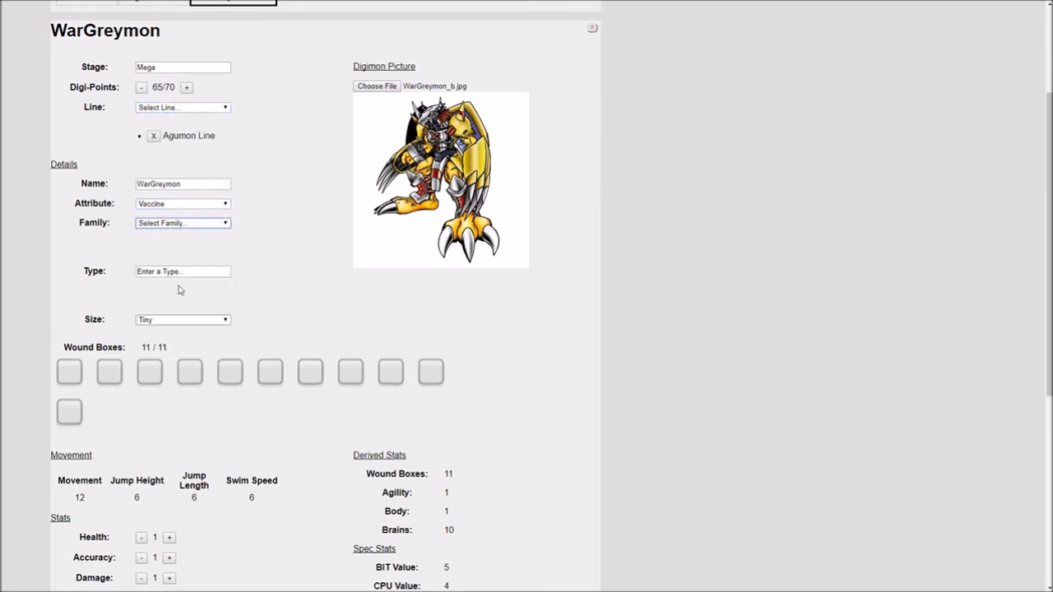
{"action": "left_click", "coordinate": [181, 225]}
{"action": "left_click", "coordinate": [174, 315]}
{"action": "left_click", "coordinate": [181, 224]}
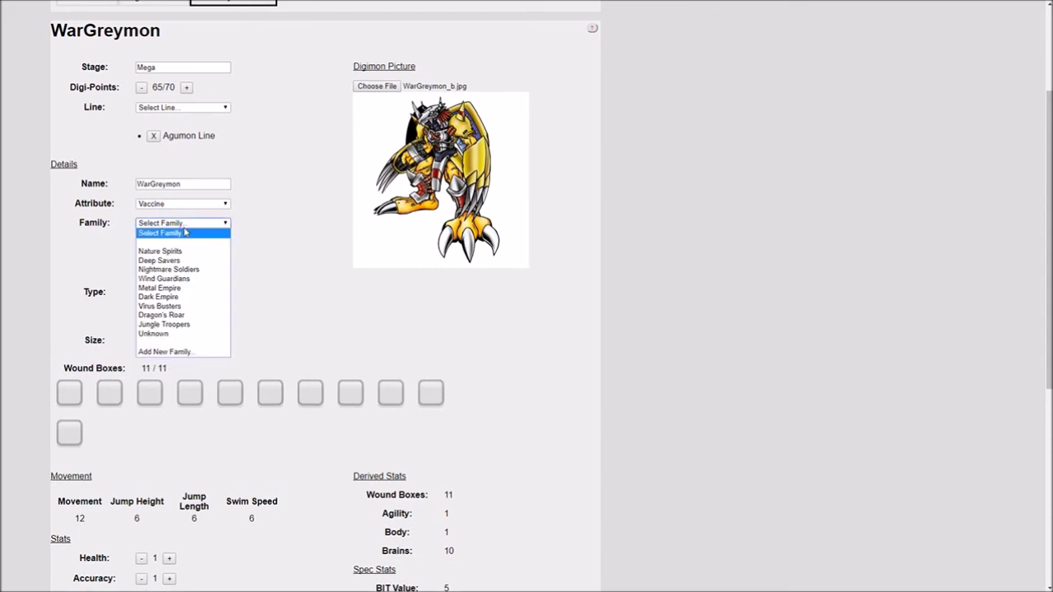
{"action": "left_click", "coordinate": [175, 278]}
{"action": "left_click", "coordinate": [179, 223]}
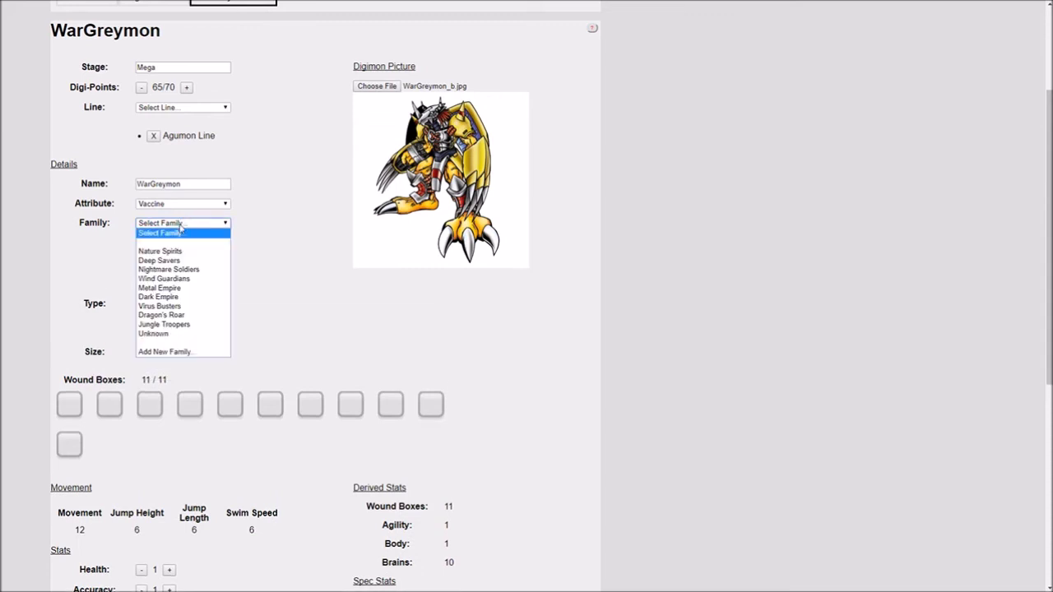
{"action": "left_click", "coordinate": [175, 251]}
{"action": "left_click", "coordinate": [179, 225]}
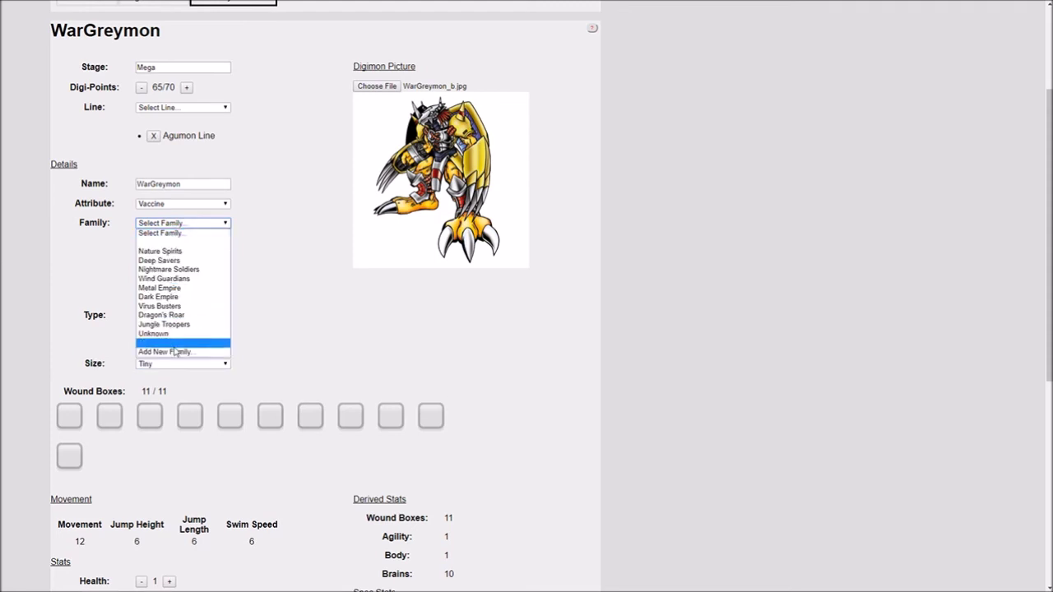
{"action": "left_click", "coordinate": [176, 352]}
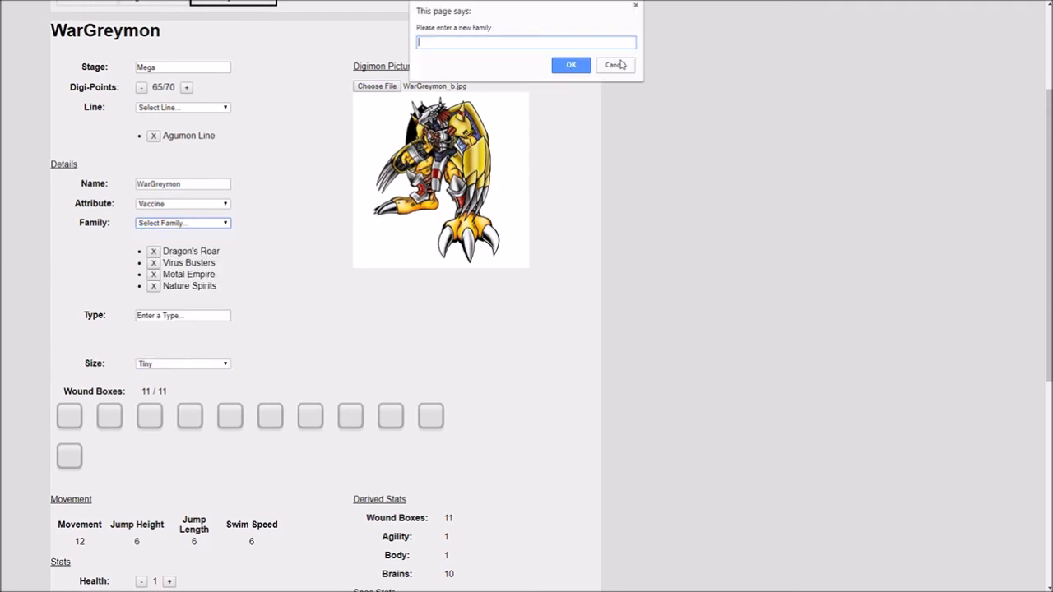
{"action": "left_click", "coordinate": [616, 64]}
Add the types Dragon and Warrior to WarGreymon.
{"action": "left_click", "coordinate": [183, 316]}
{"action": "type", "text": "Dragon"}
{"action": "key", "text": "Return"}
{"action": "type", "text": "Wa"}
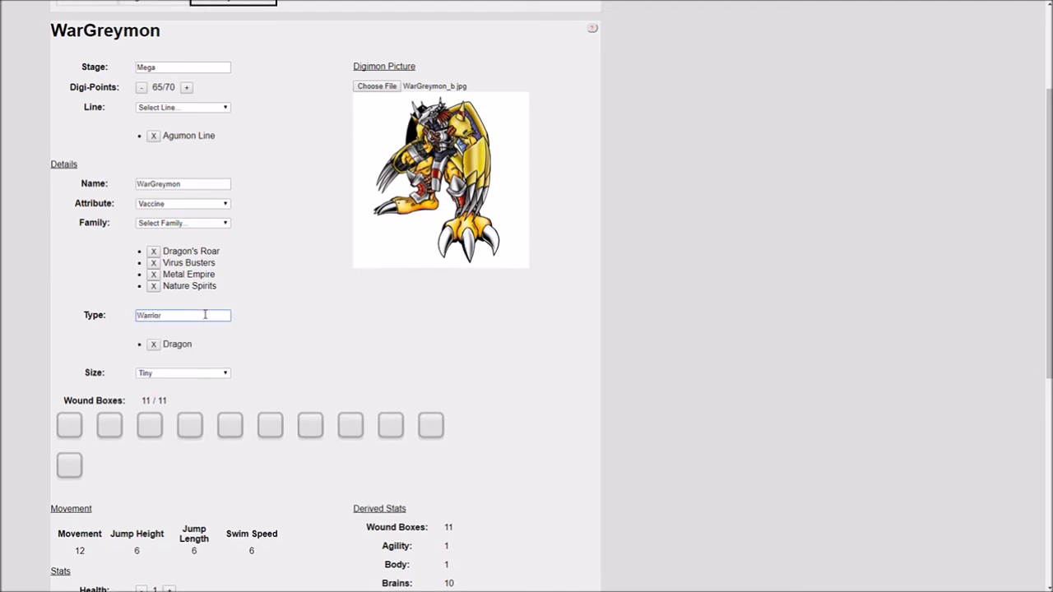
{"action": "type", "text": "rrior"}
{"action": "key", "text": "Return"}
Set WarGreymon's size to Large and check its Body bonus in the stat calculations.
{"action": "left_click", "coordinate": [220, 385]}
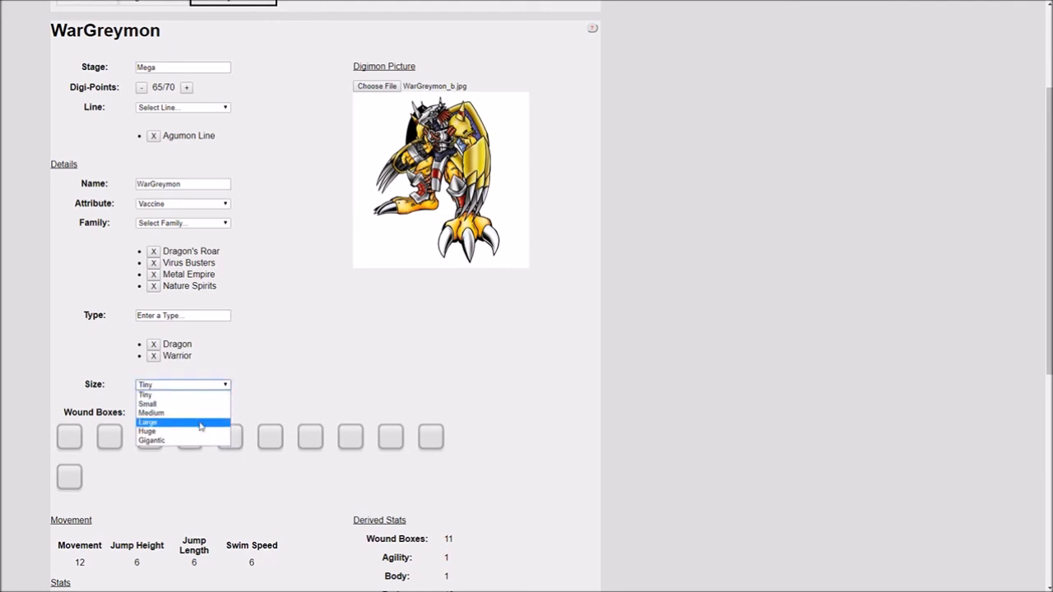
{"action": "left_click", "coordinate": [200, 423]}
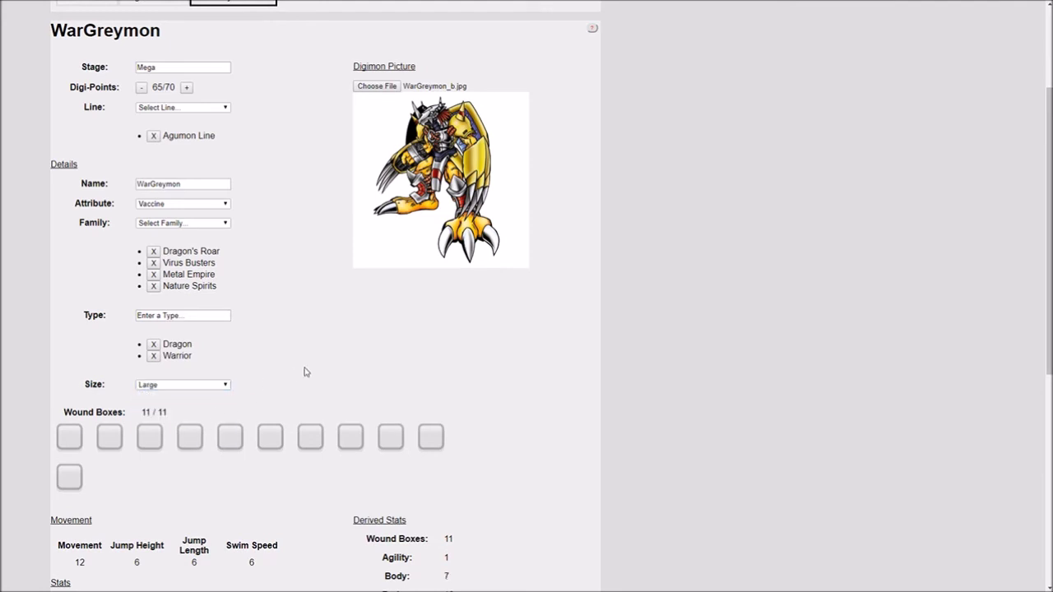
{"action": "scroll", "coordinate": [307, 371], "scroll_direction": "down", "scroll_amount": 2}
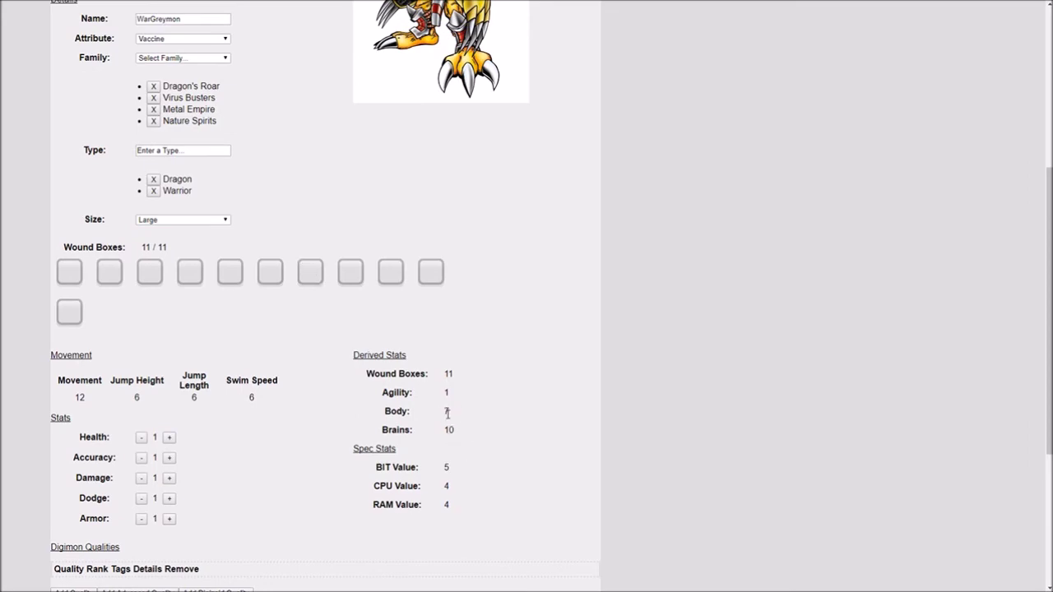
{"action": "scroll", "coordinate": [447, 413], "scroll_direction": "up", "scroll_amount": 5}
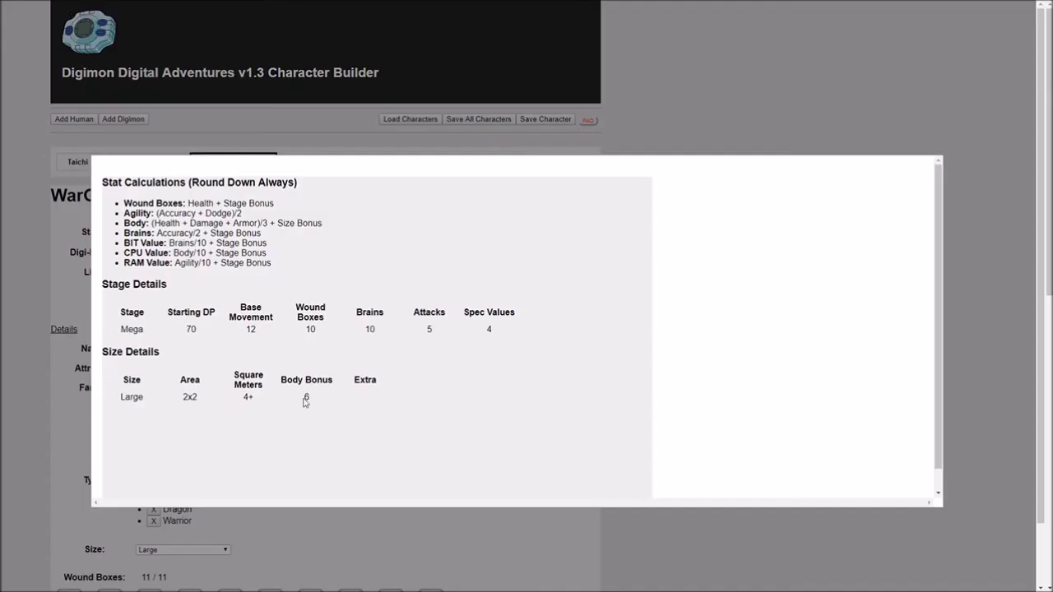
{"action": "left_click", "coordinate": [564, 552]}
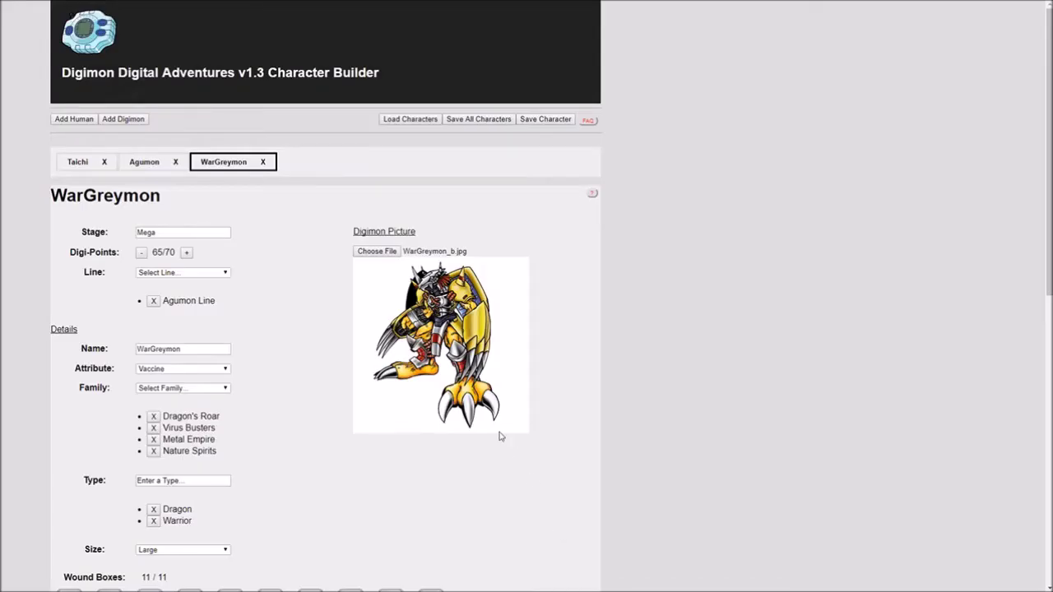
Raise WarGreymon's Health to 10.
{"action": "scroll", "coordinate": [228, 336], "scroll_direction": "down", "scroll_amount": 5}
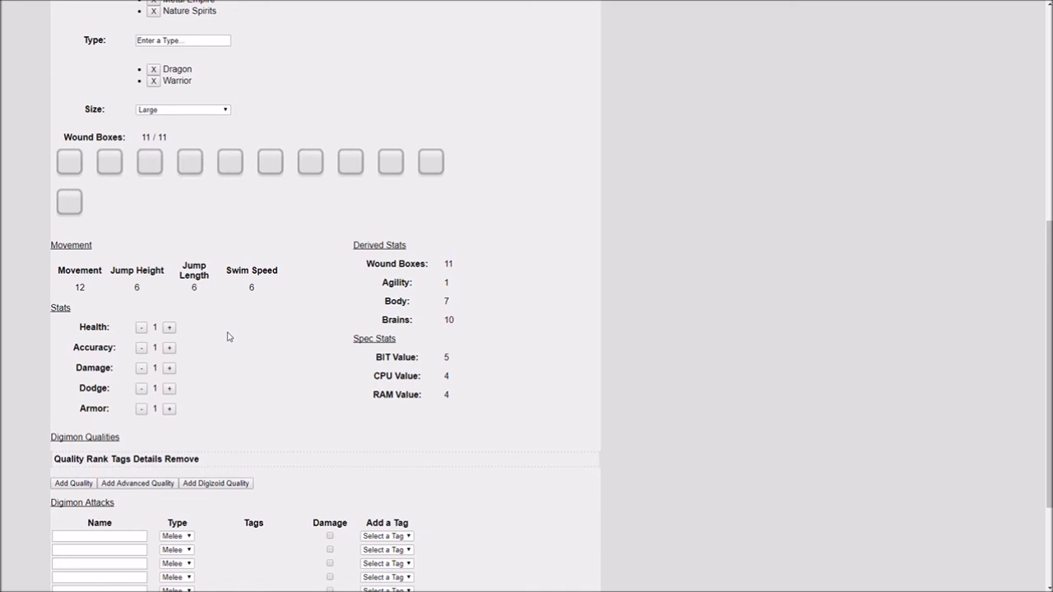
{"action": "left_click", "coordinate": [169, 327]}
{"action": "left_click", "coordinate": [169, 328]}
{"action": "left_click", "coordinate": [168, 327]}
{"action": "left_click", "coordinate": [168, 327]}
{"action": "left_click", "coordinate": [169, 327]}
{"action": "left_click", "coordinate": [169, 327]}
{"action": "left_click", "coordinate": [168, 328]}
{"action": "left_click", "coordinate": [169, 327]}
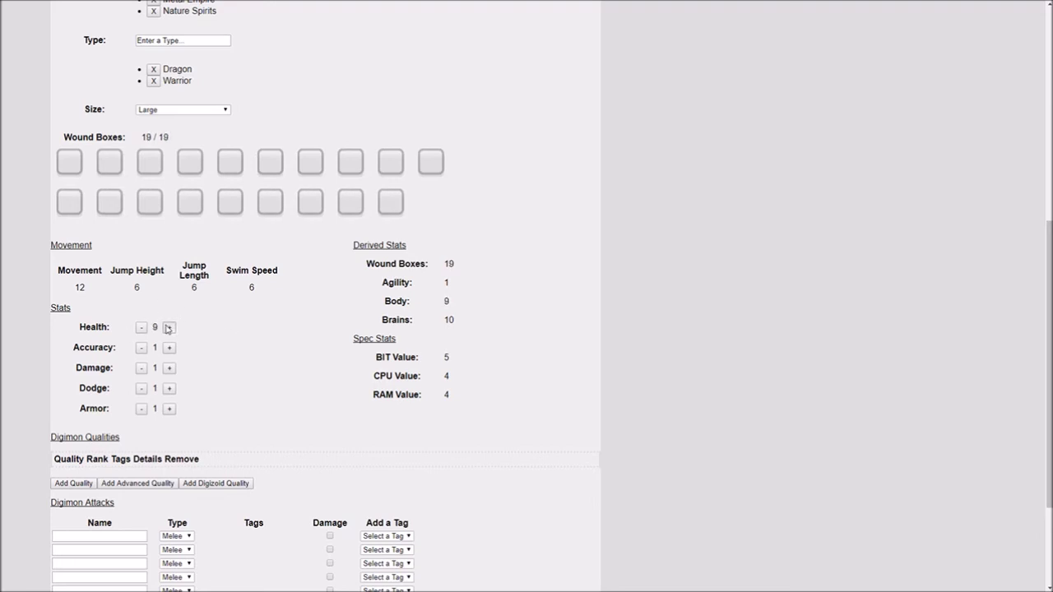
{"action": "left_click", "coordinate": [169, 328]}
Raise WarGreymon's Accuracy to 6.
{"action": "left_click", "coordinate": [169, 347]}
{"action": "left_click", "coordinate": [169, 347]}
{"action": "left_click", "coordinate": [170, 347]}
{"action": "left_click", "coordinate": [170, 347]}
{"action": "left_click", "coordinate": [169, 347]}
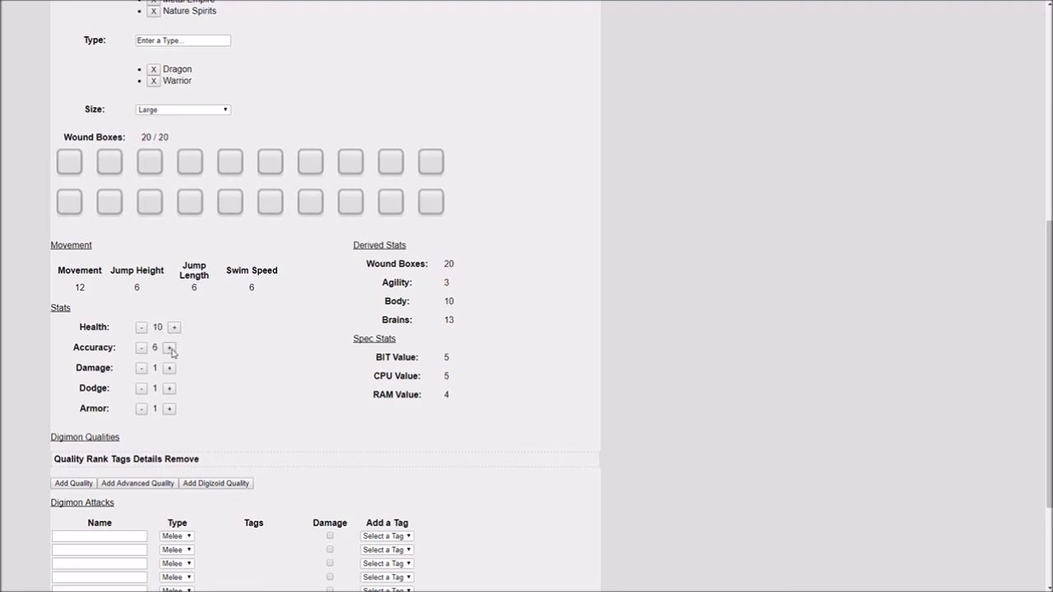
Raise WarGreymon's Damage to 8, Dodge to 8 and Armor to 6.
{"action": "left_click", "coordinate": [169, 368]}
{"action": "left_click", "coordinate": [169, 368]}
{"action": "left_click", "coordinate": [169, 368]}
{"action": "left_click", "coordinate": [170, 368]}
{"action": "left_click", "coordinate": [169, 368]}
{"action": "left_click", "coordinate": [169, 388]}
{"action": "left_click", "coordinate": [170, 408]}
{"action": "scroll", "coordinate": [218, 414], "scroll_direction": "up", "scroll_amount": 5}
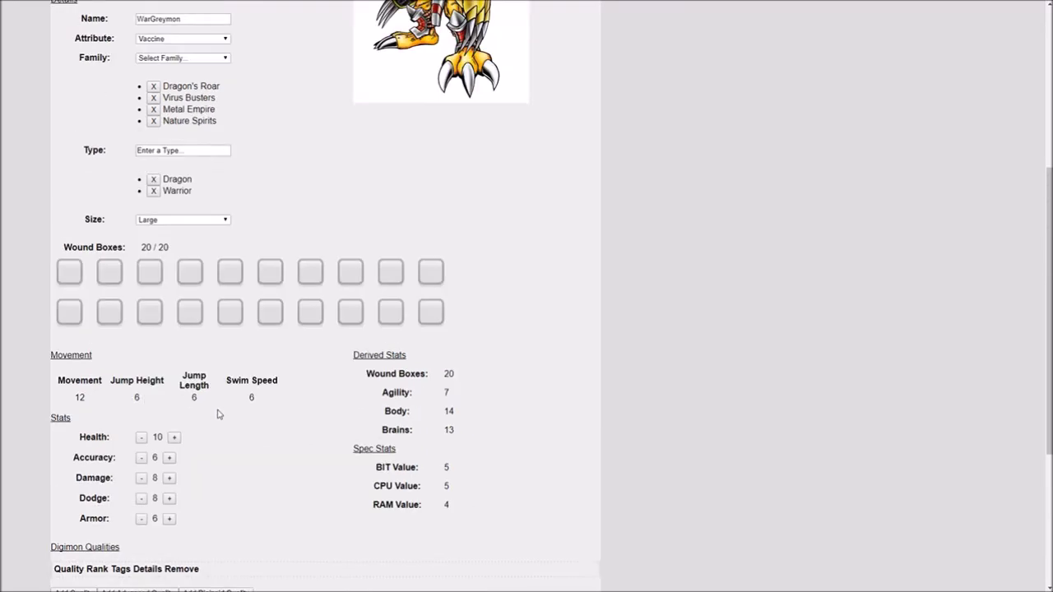
Compare the Digizoid qualities and purchase Red Digizoid Armor for WarGreymon.
{"action": "scroll", "coordinate": [218, 413], "scroll_direction": "down", "scroll_amount": 5}
{"action": "scroll", "coordinate": [218, 414], "scroll_direction": "down", "scroll_amount": 1}
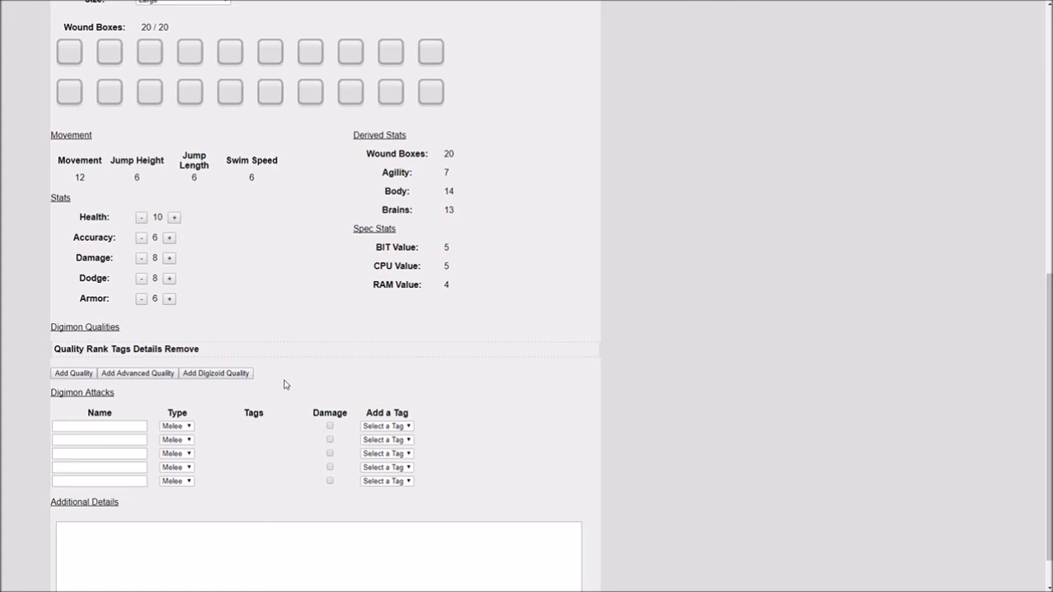
{"action": "scroll", "coordinate": [284, 384], "scroll_direction": "down", "scroll_amount": 1}
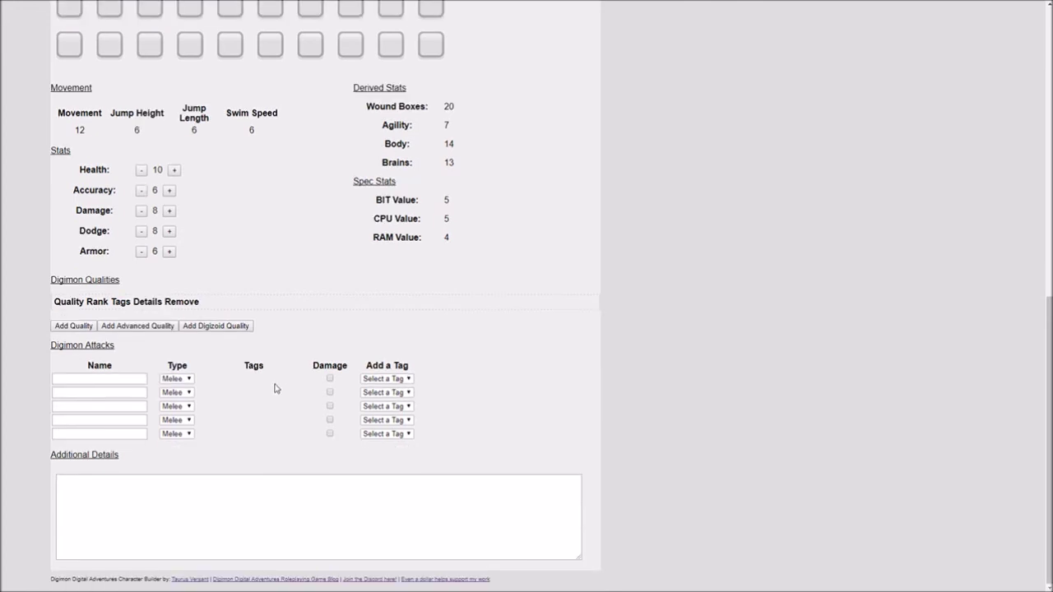
{"action": "left_click", "coordinate": [220, 328]}
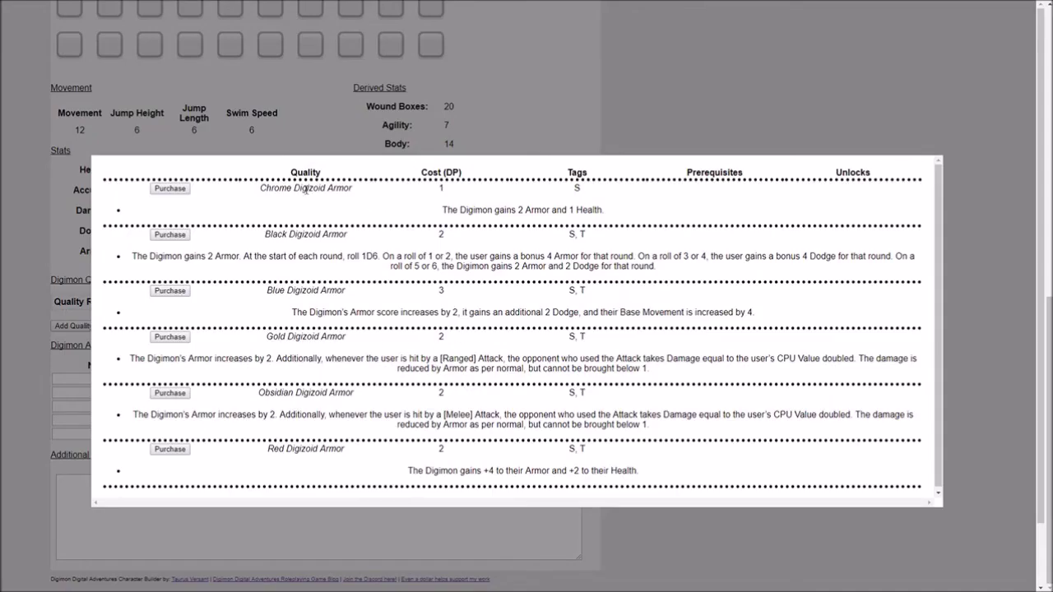
{"action": "left_click_drag", "start_coordinate": [260, 187], "coordinate": [648, 215]}
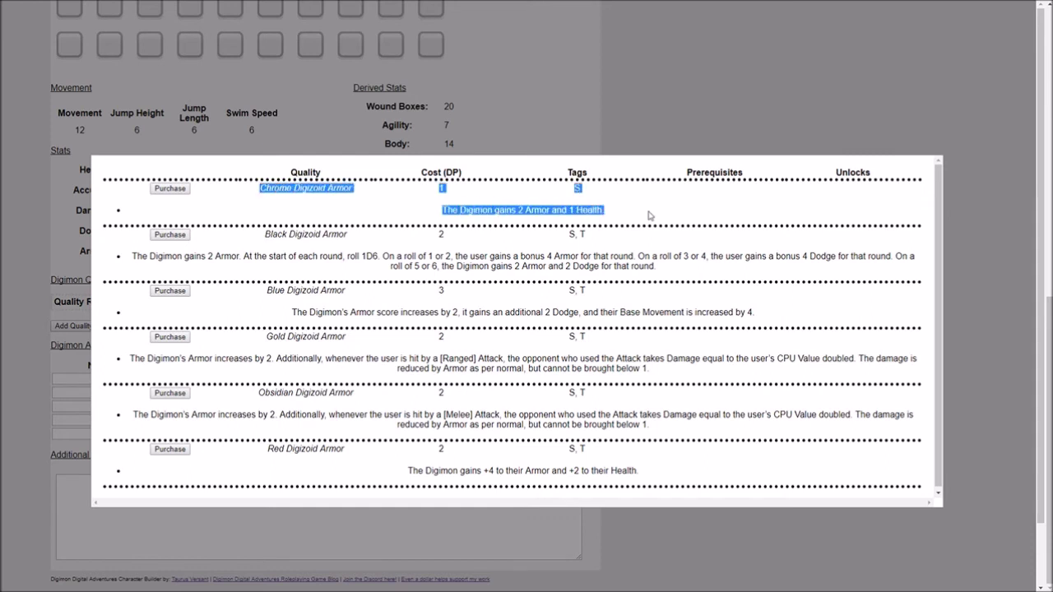
{"action": "left_click", "coordinate": [649, 215]}
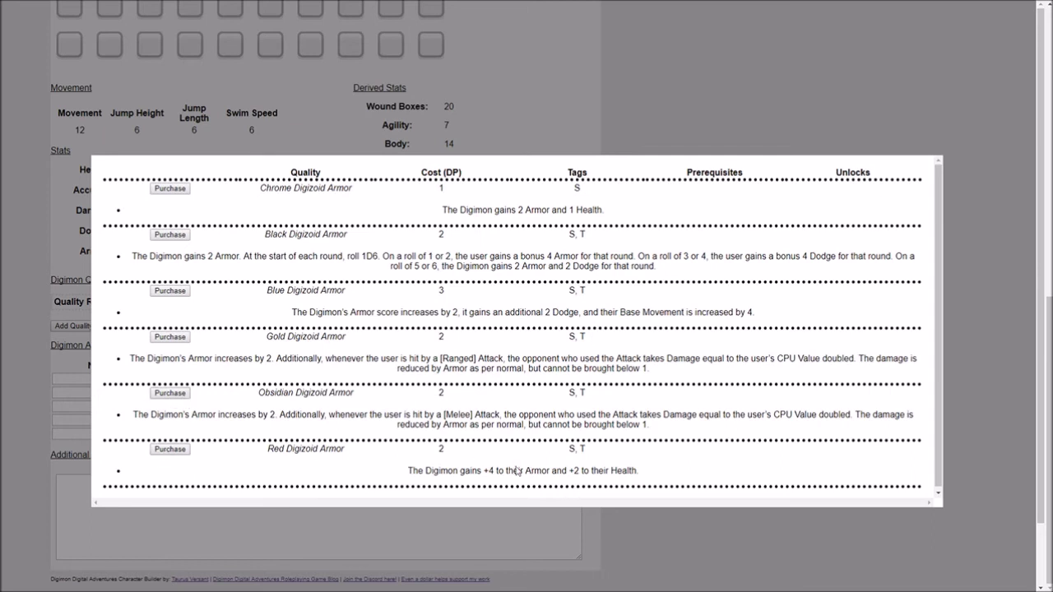
{"action": "left_click", "coordinate": [181, 449]}
{"action": "scroll", "coordinate": [209, 321], "scroll_direction": "up", "scroll_amount": 1}
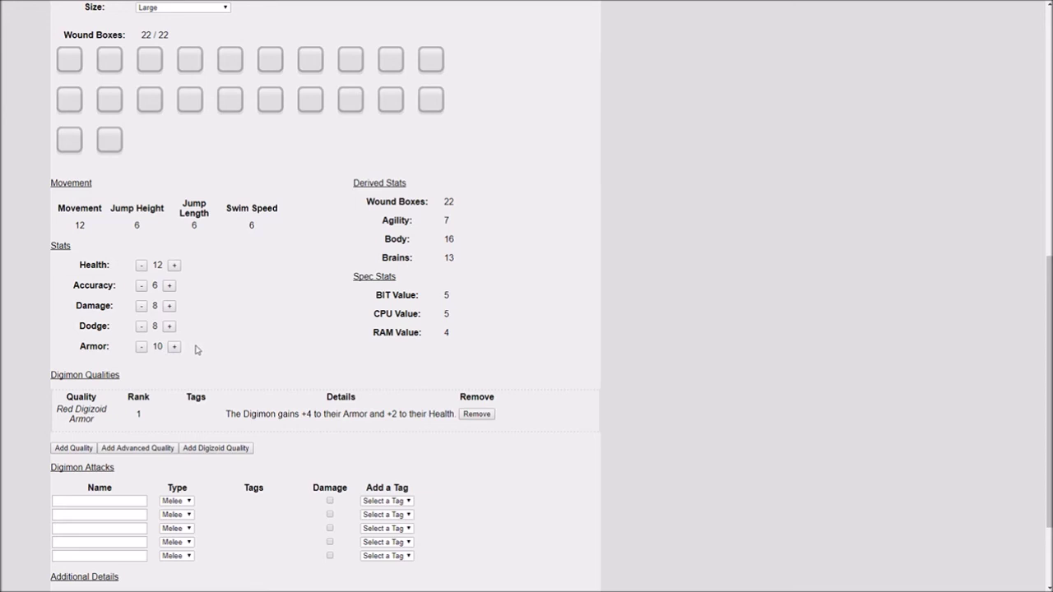
Purchase the Area Attack - Blast, Area Attack - Pass, Armor Piercing and Certain Strike qualities for WarGreymon.
{"action": "scroll", "coordinate": [197, 346], "scroll_direction": "down", "scroll_amount": 2}
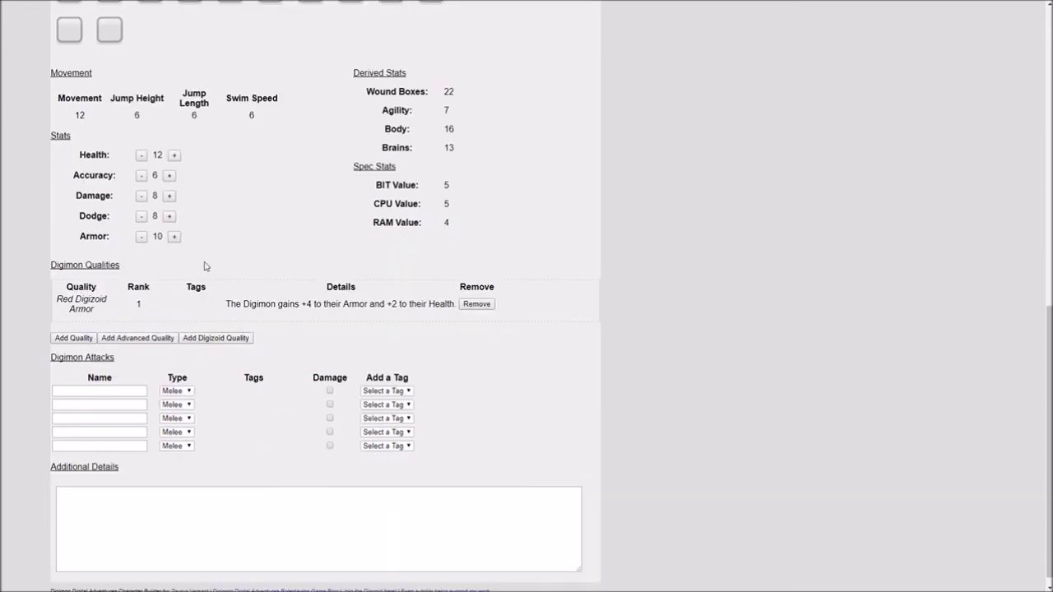
{"action": "left_click", "coordinate": [82, 336]}
{"action": "middle_click", "coordinate": [541, 370]}
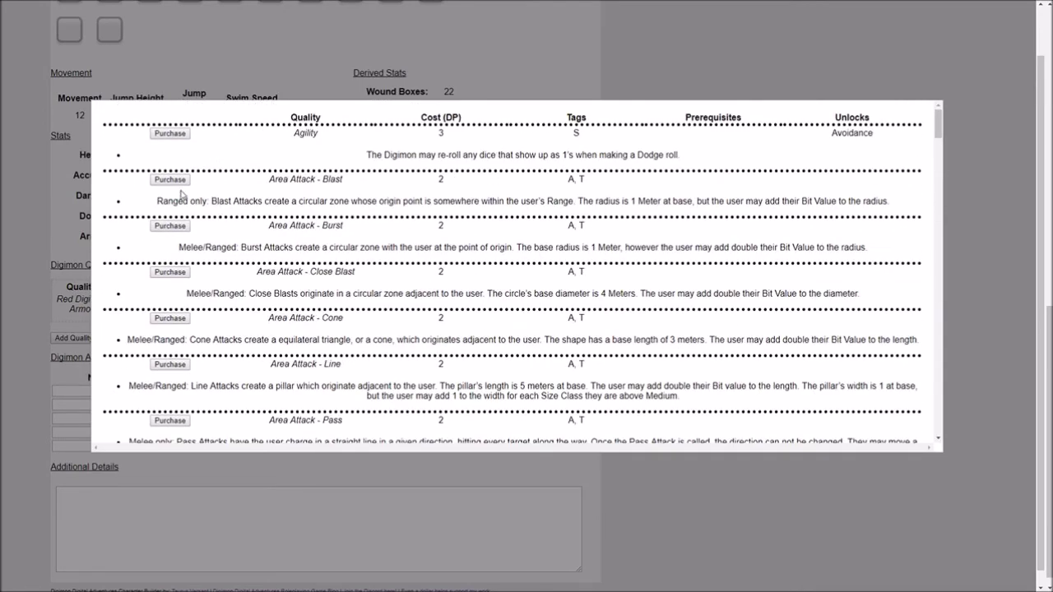
{"action": "left_click", "coordinate": [170, 179]}
{"action": "left_click", "coordinate": [73, 374]}
{"action": "key", "text": "Escape"}
{"action": "left_click", "coordinate": [74, 456]}
{"action": "left_click", "coordinate": [170, 239]}
{"action": "left_click", "coordinate": [74, 342]}
{"action": "scroll", "coordinate": [188, 285], "scroll_direction": "down", "scroll_amount": 5}
{"action": "left_click", "coordinate": [170, 242]}
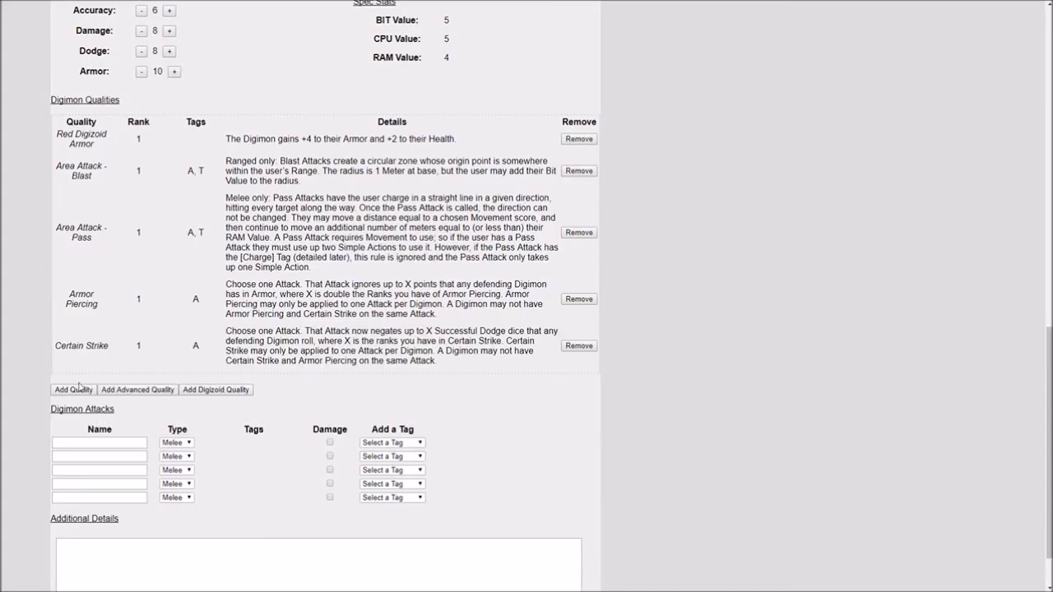
Purchase the Charge Attack, Combat Awareness I and Combat Awareness II qualities for WarGreymon.
{"action": "left_click", "coordinate": [78, 389]}
{"action": "left_click", "coordinate": [170, 299]}
{"action": "left_click", "coordinate": [74, 409]}
{"action": "scroll", "coordinate": [165, 311], "scroll_direction": "down", "scroll_amount": 1}
{"action": "left_click", "coordinate": [170, 291]}
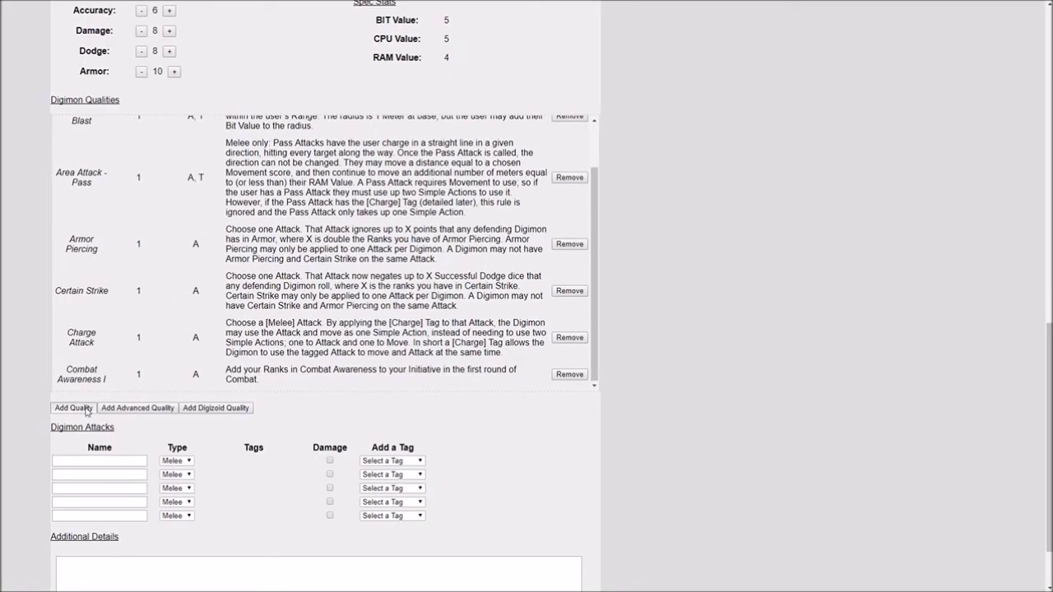
{"action": "left_click", "coordinate": [73, 405]}
{"action": "left_click", "coordinate": [153, 283]}
{"action": "left_click", "coordinate": [74, 407]}
{"action": "scroll", "coordinate": [164, 318], "scroll_direction": "down", "scroll_amount": 1}
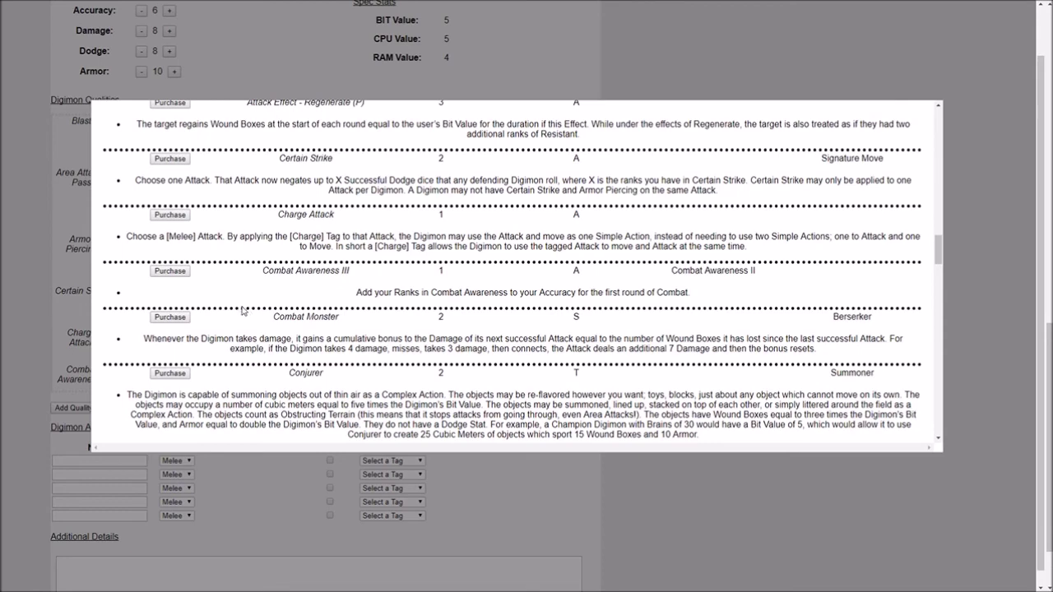
{"action": "scroll", "coordinate": [228, 316], "scroll_direction": "down", "scroll_amount": 2}
{"action": "scroll", "coordinate": [223, 314], "scroll_direction": "down", "scroll_amount": 5}
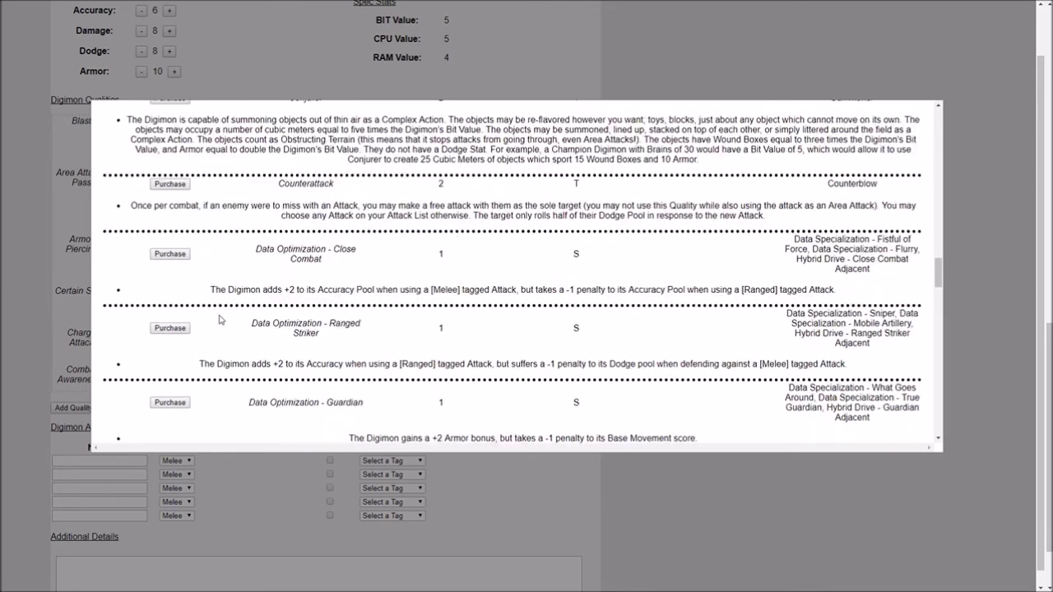
{"action": "scroll", "coordinate": [217, 312], "scroll_direction": "down", "scroll_amount": 3}
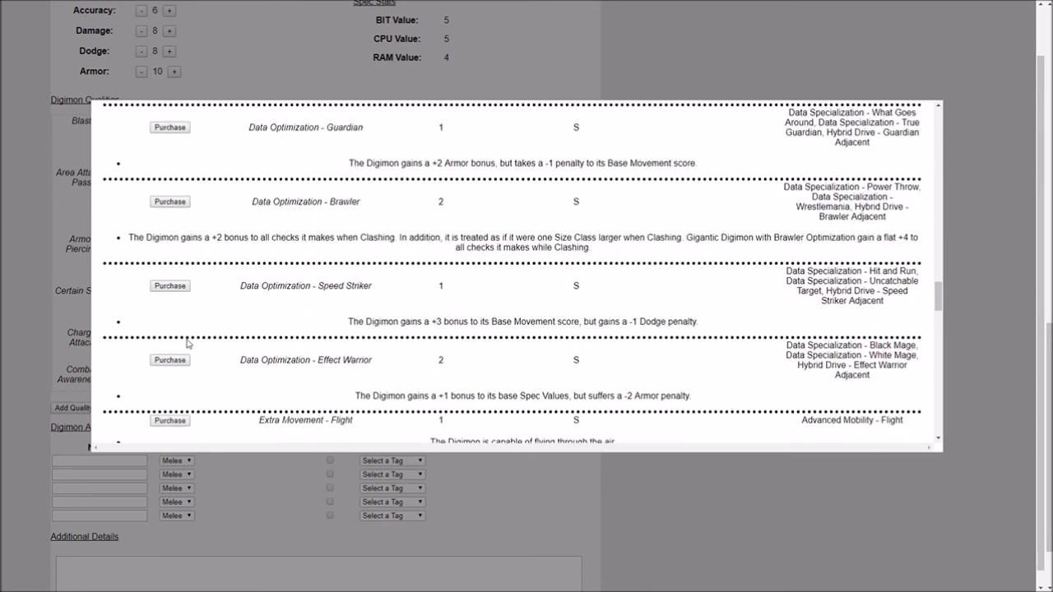
{"action": "left_click", "coordinate": [184, 360]}
{"action": "scroll", "coordinate": [195, 352], "scroll_direction": "down", "scroll_amount": 3}
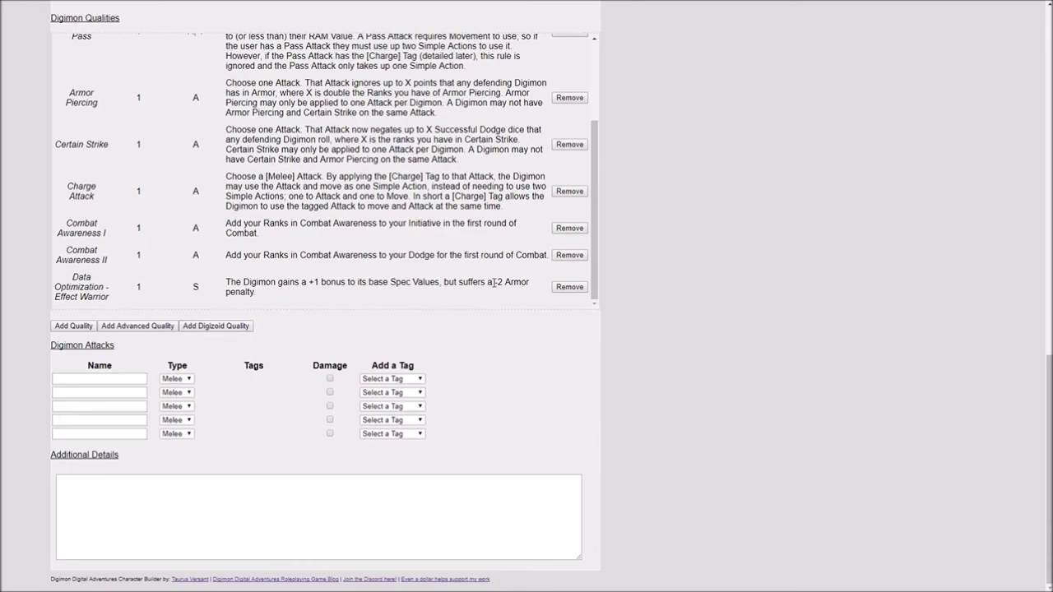
{"action": "left_click", "coordinate": [569, 287]}
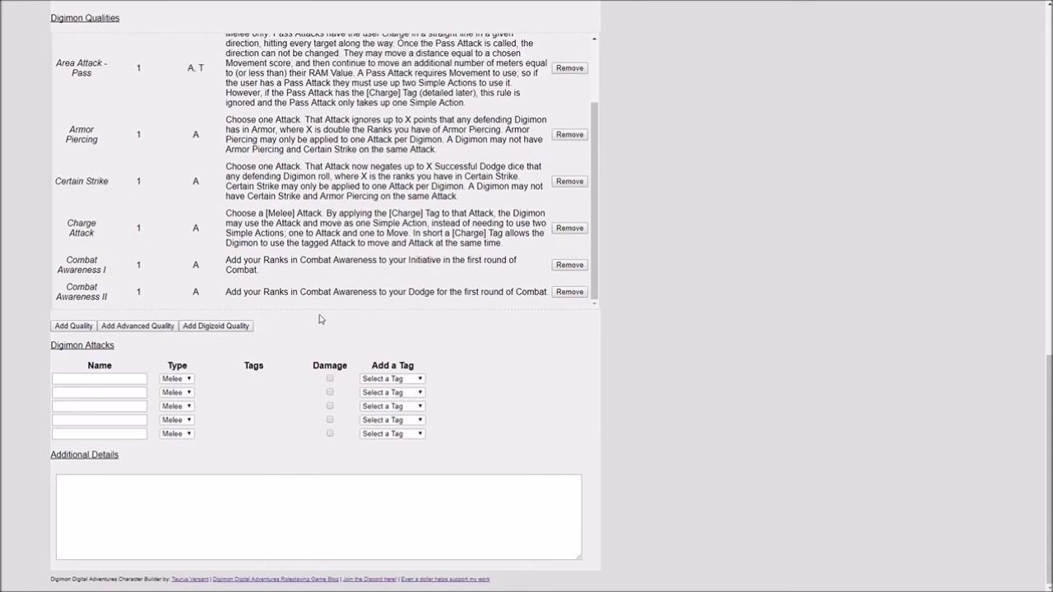
Purchase Data Optimization - Speed Striker and Extra Movement - Flight for WarGreymon, and check the movement speeds.
{"action": "left_click", "coordinate": [86, 326]}
{"action": "left_click", "coordinate": [170, 275]}
{"action": "left_click", "coordinate": [72, 325]}
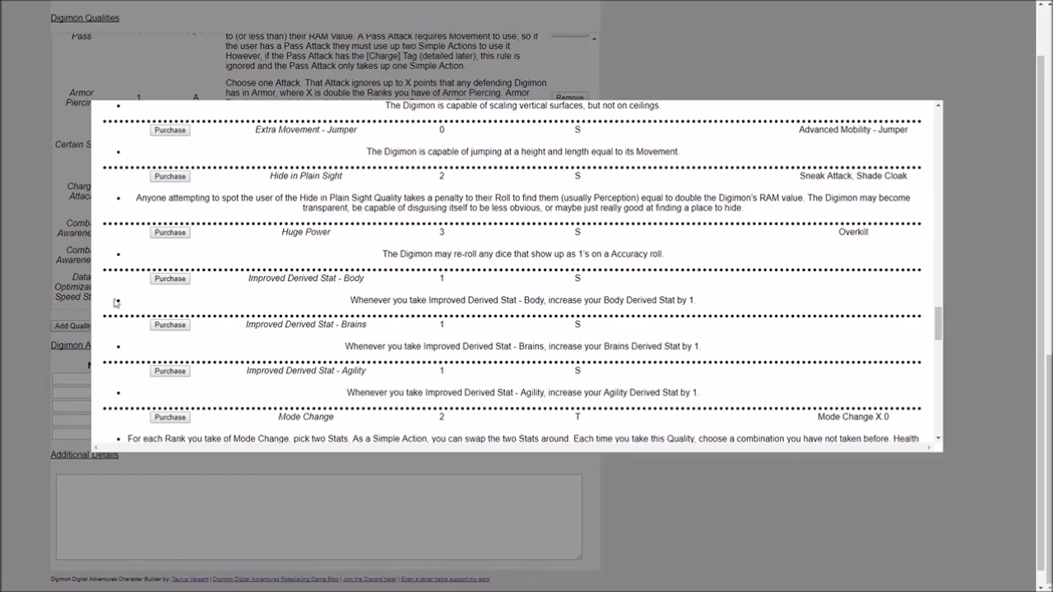
{"action": "scroll", "coordinate": [171, 287], "scroll_direction": "up", "scroll_amount": 5}
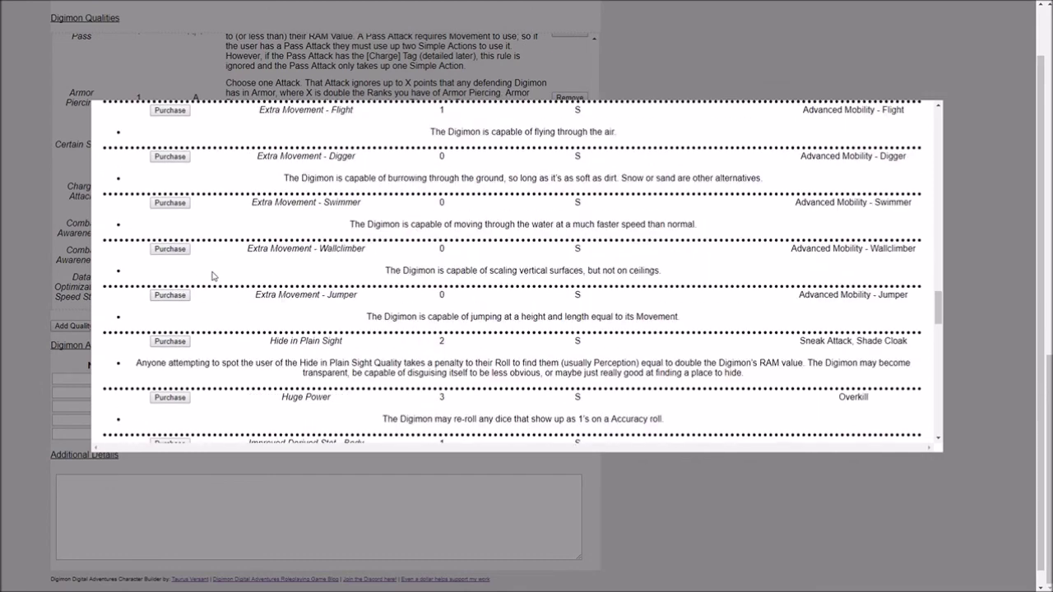
{"action": "scroll", "coordinate": [257, 292], "scroll_direction": "down", "scroll_amount": 2}
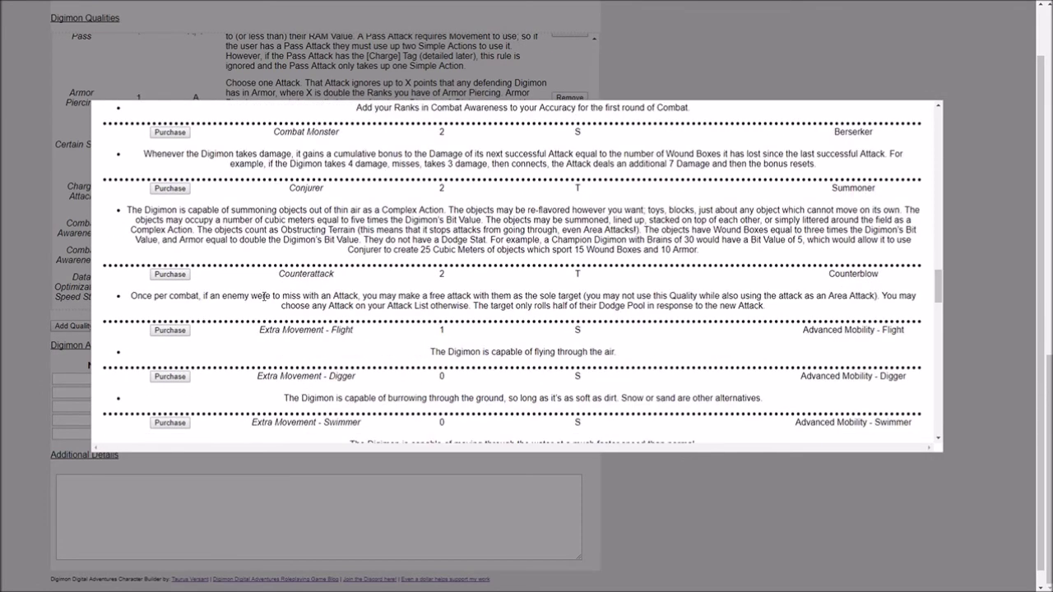
{"action": "left_click", "coordinate": [170, 278]}
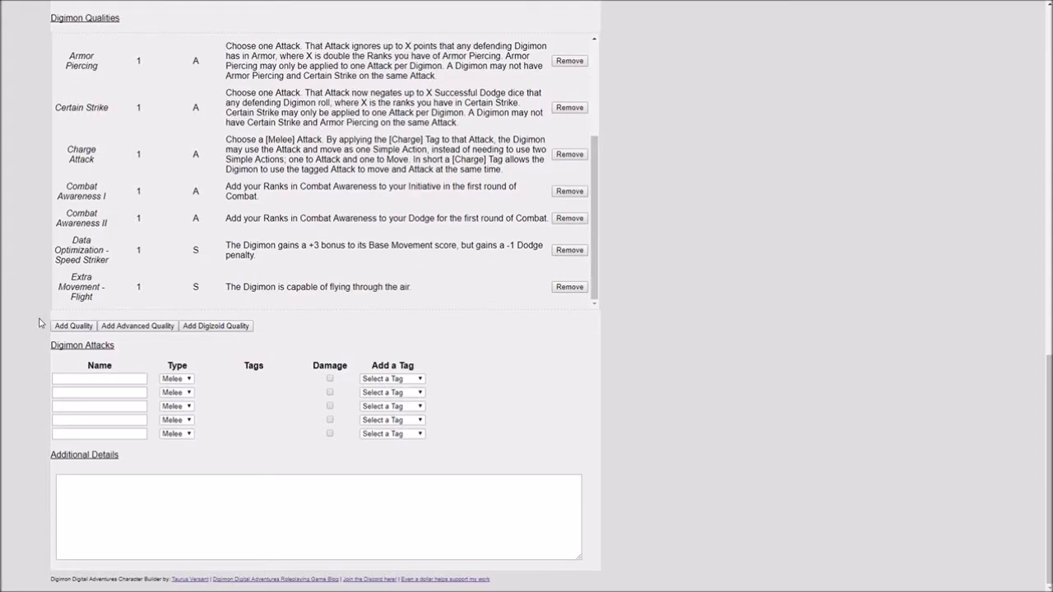
{"action": "scroll", "coordinate": [45, 317], "scroll_direction": "up", "scroll_amount": 4}
{"action": "left_click_drag", "start_coordinate": [289, 181], "coordinate": [329, 205]}
{"action": "left_click", "coordinate": [327, 207]}
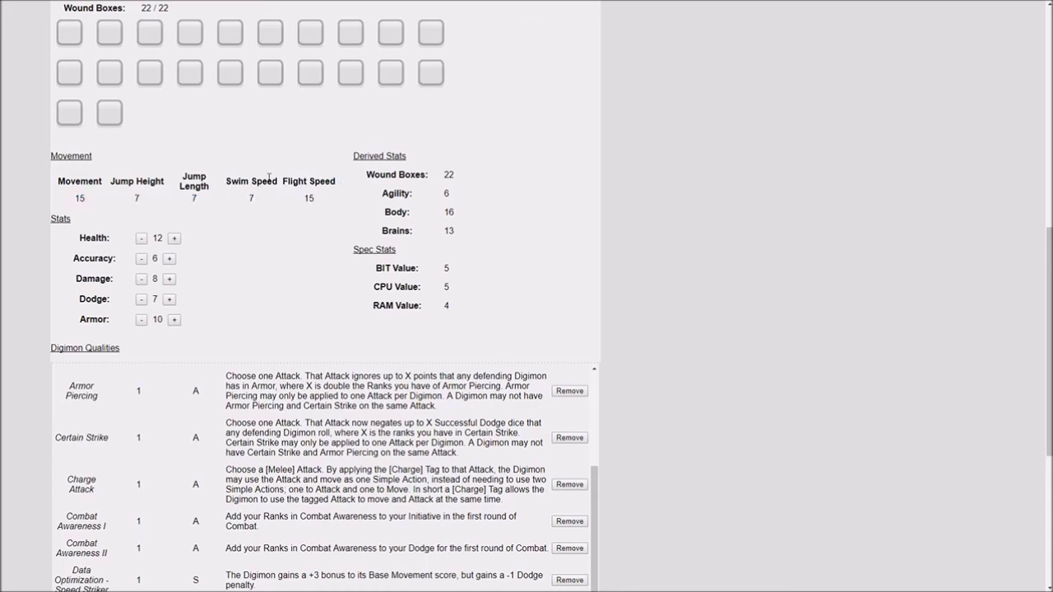
Purchase the Huge Power, Slayer and Weapon qualities for WarGreymon.
{"action": "scroll", "coordinate": [277, 222], "scroll_direction": "down", "scroll_amount": 2}
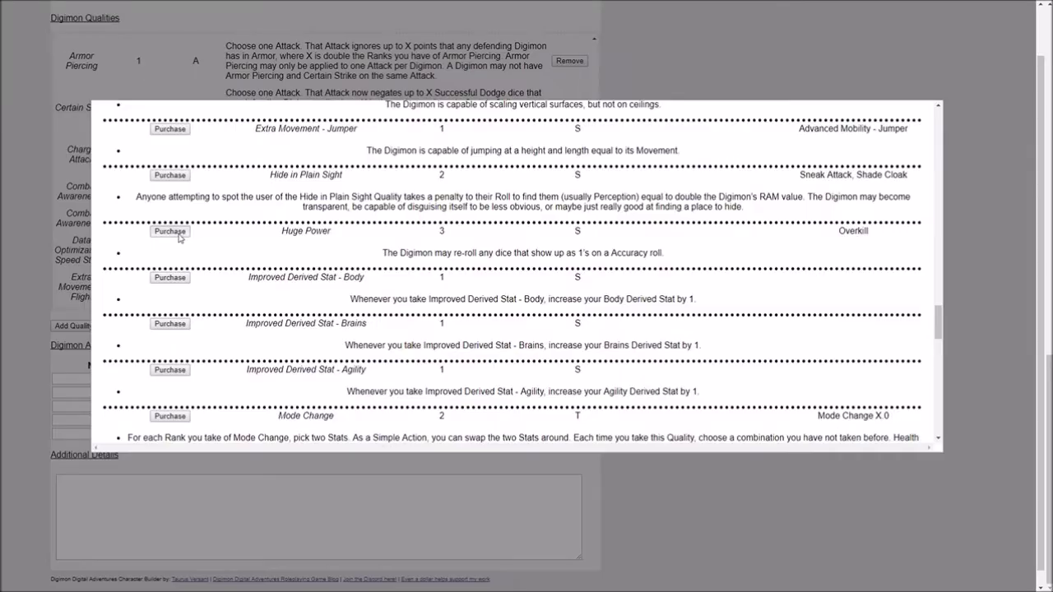
{"action": "left_click", "coordinate": [170, 232]}
{"action": "left_click", "coordinate": [73, 325]}
{"action": "scroll", "coordinate": [74, 326], "scroll_direction": "down", "scroll_amount": 2}
{"action": "left_click", "coordinate": [63, 287]}
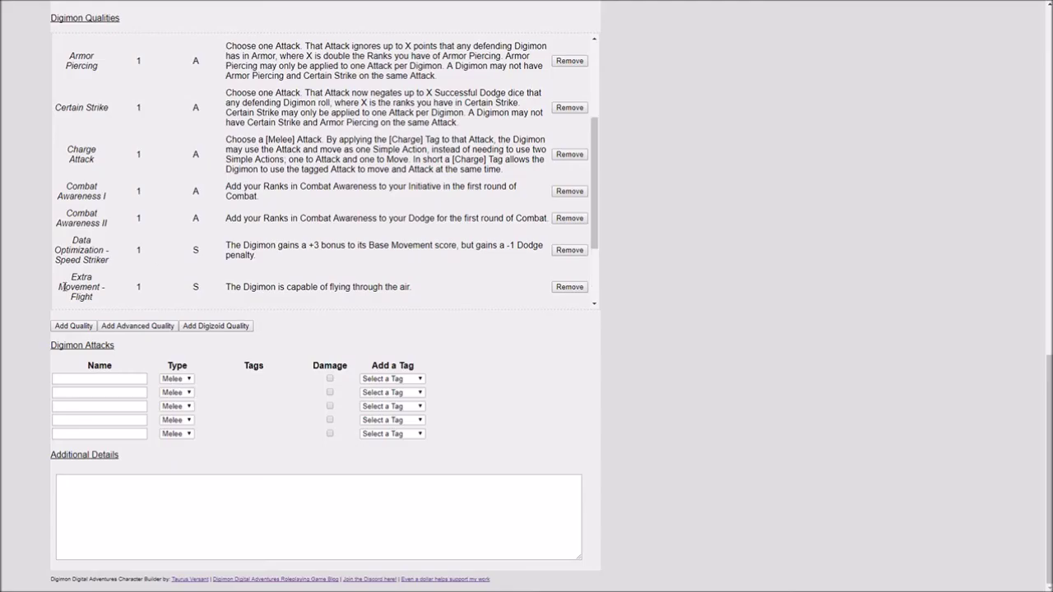
{"action": "left_click", "coordinate": [74, 327]}
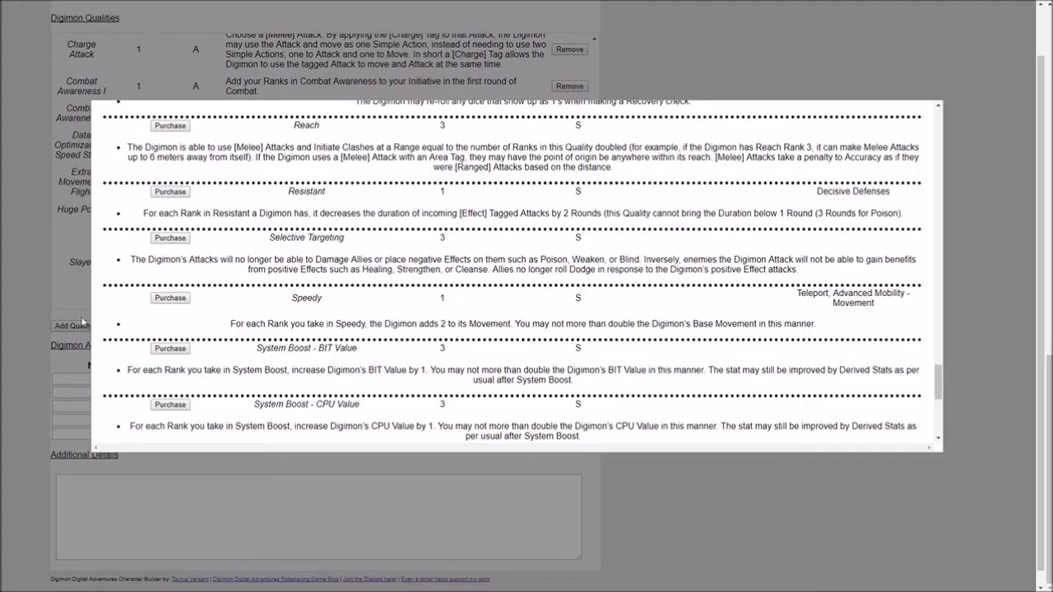
{"action": "scroll", "coordinate": [155, 307], "scroll_direction": "down", "scroll_amount": 3}
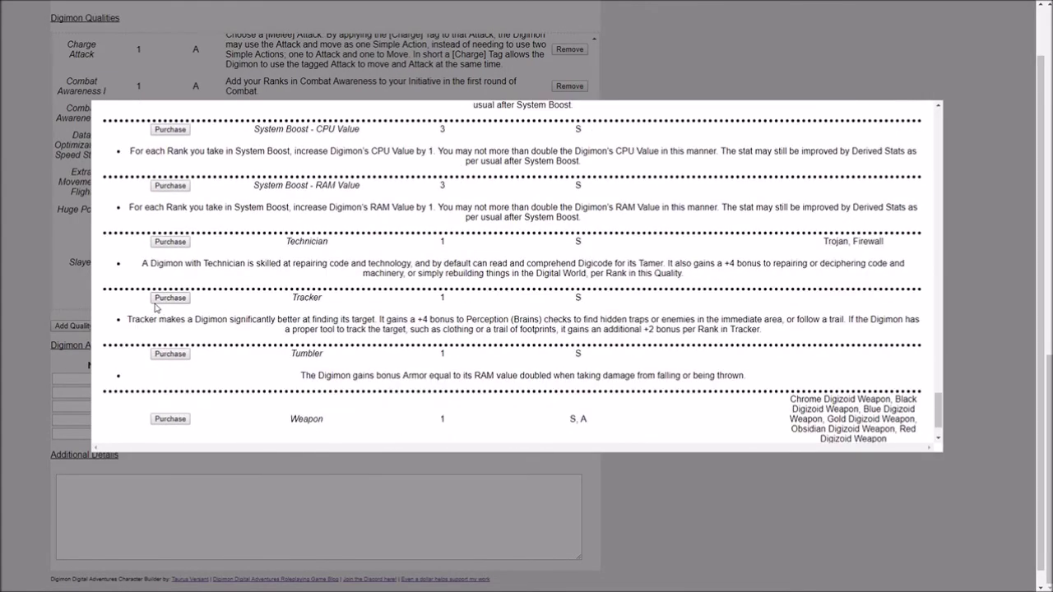
{"action": "scroll", "coordinate": [154, 307], "scroll_direction": "down", "scroll_amount": 2}
{"action": "left_click", "coordinate": [169, 360]}
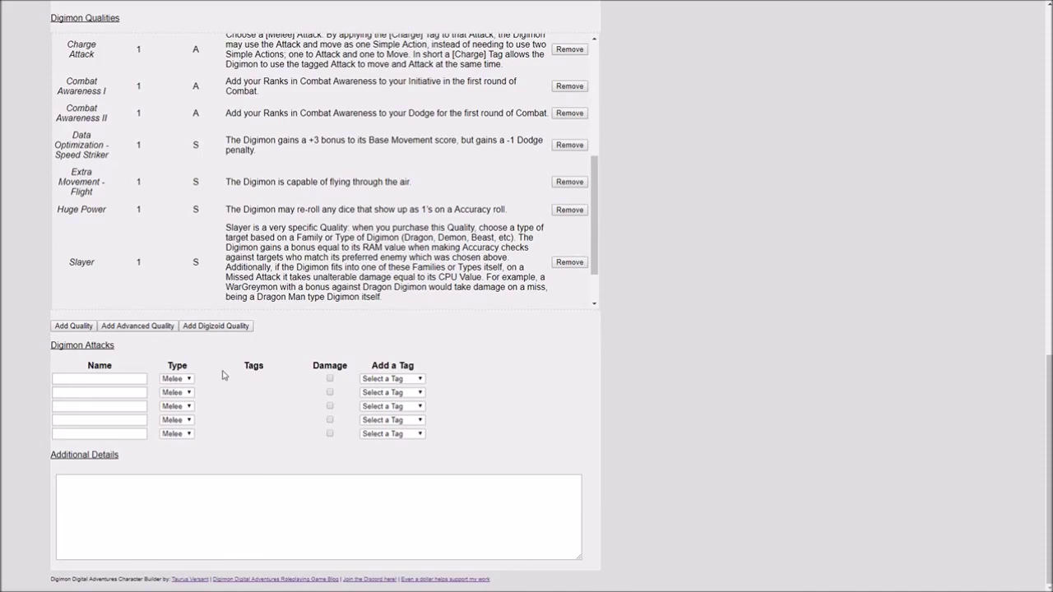
Review the advanced qualities and purchase Data Specialization - Hit and Run for WarGreymon.
{"action": "scroll", "coordinate": [403, 407], "scroll_direction": "up", "scroll_amount": 1}
{"action": "scroll", "coordinate": [296, 408], "scroll_direction": "down", "scroll_amount": 1}
{"action": "left_click", "coordinate": [139, 327]}
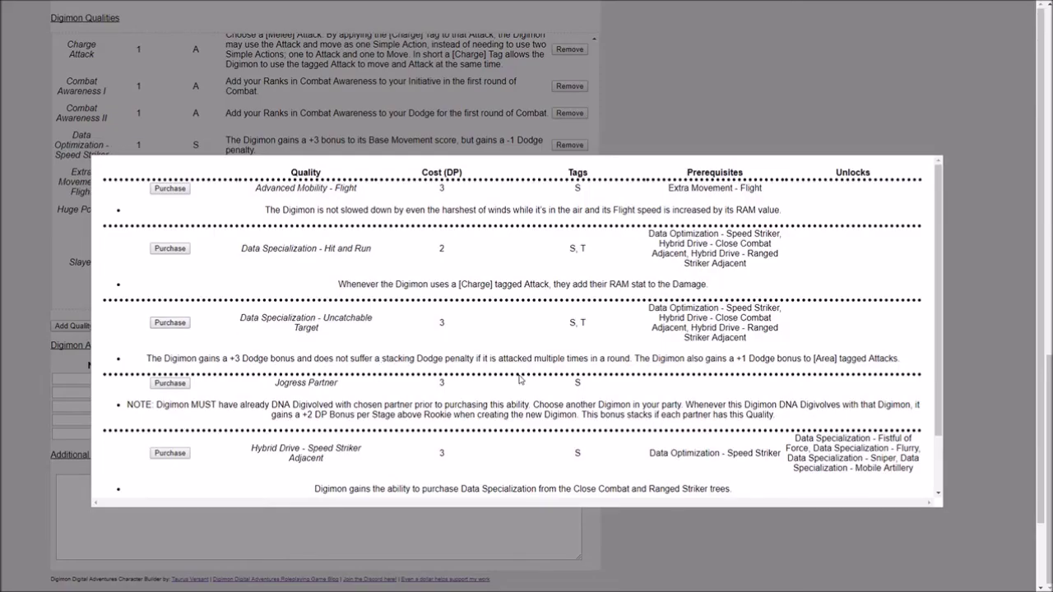
{"action": "scroll", "coordinate": [526, 382], "scroll_direction": "down", "scroll_amount": 3}
{"action": "scroll", "coordinate": [550, 376], "scroll_direction": "up", "scroll_amount": 5}
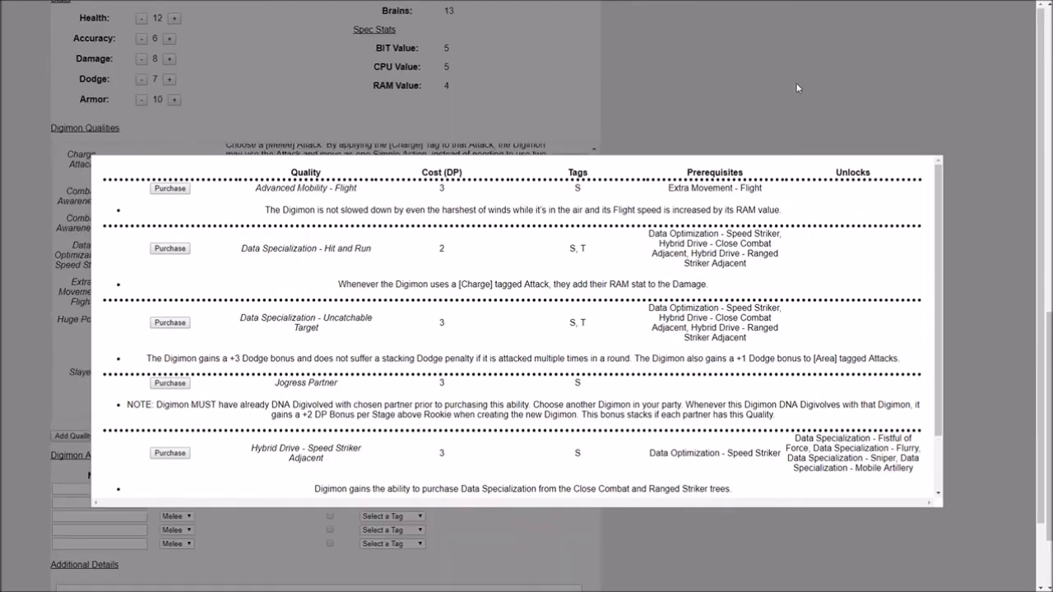
{"action": "scroll", "coordinate": [522, 282], "scroll_direction": "down", "scroll_amount": 2}
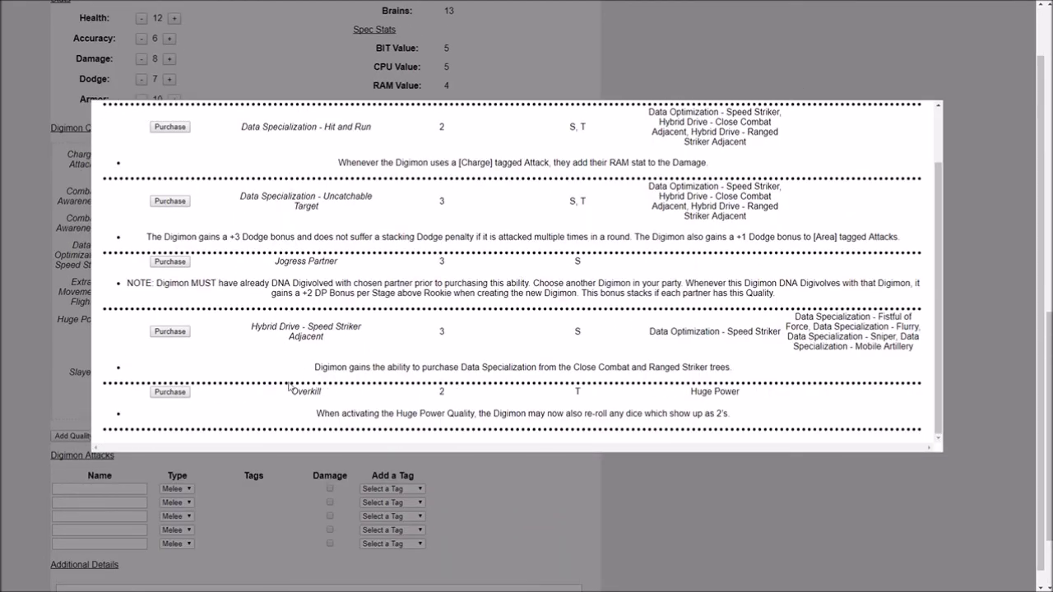
{"action": "scroll", "coordinate": [288, 387], "scroll_direction": "up", "scroll_amount": 1}
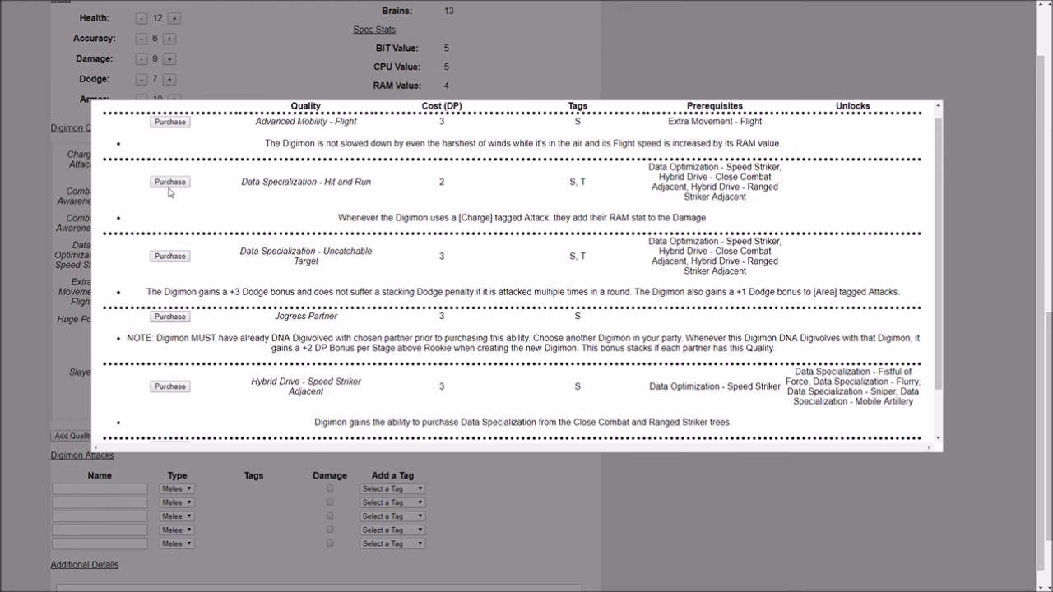
{"action": "left_click", "coordinate": [171, 186]}
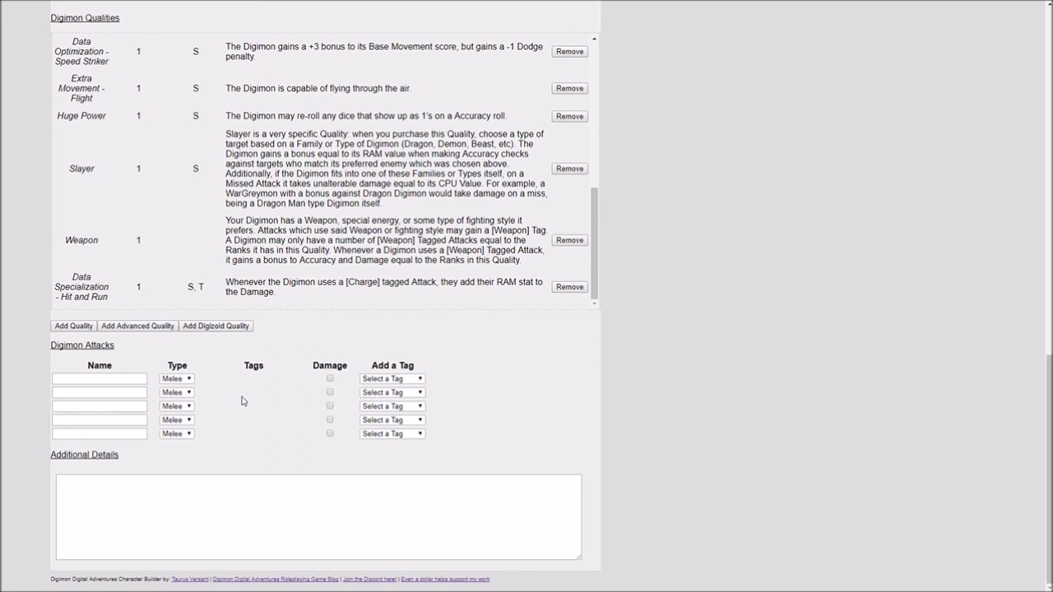
Name WarGreymon's first two attacks Terra Force and Great Tornado, and mark both as damage attacks.
{"action": "left_click", "coordinate": [87, 379]}
{"action": "type", "text": "Terra Force"}
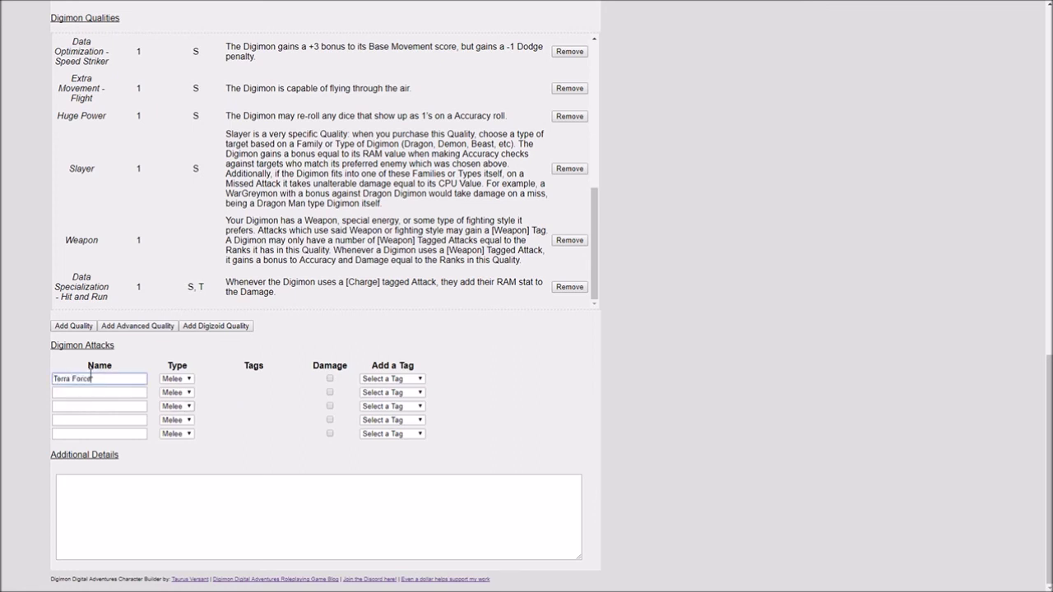
{"action": "left_click", "coordinate": [96, 394]}
{"action": "type", "text": "Great Tornado"}
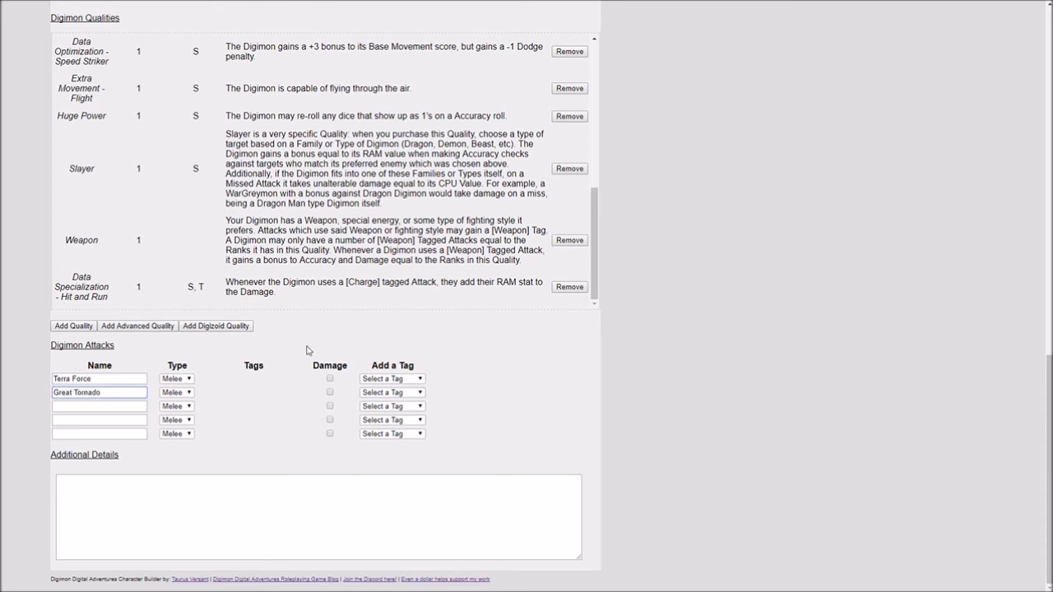
{"action": "left_click", "coordinate": [391, 378]}
{"action": "left_click", "coordinate": [330, 378]}
{"action": "left_click", "coordinate": [330, 392]}
Set Terra Force to the Range type and give it the Blast and Certain Strike tags.
{"action": "left_click", "coordinate": [189, 379]}
{"action": "left_click", "coordinate": [172, 399]}
{"action": "left_click", "coordinate": [391, 378]}
{"action": "left_click", "coordinate": [395, 391]}
{"action": "left_click", "coordinate": [395, 387]}
{"action": "left_click", "coordinate": [387, 410]}
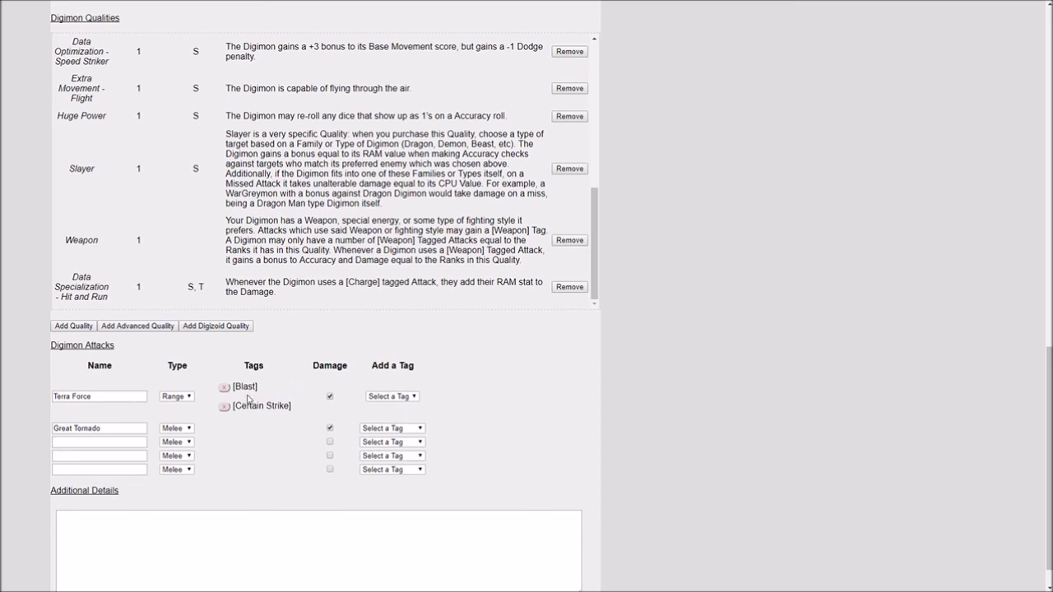
{"action": "scroll", "coordinate": [290, 405], "scroll_direction": "down", "scroll_amount": 1}
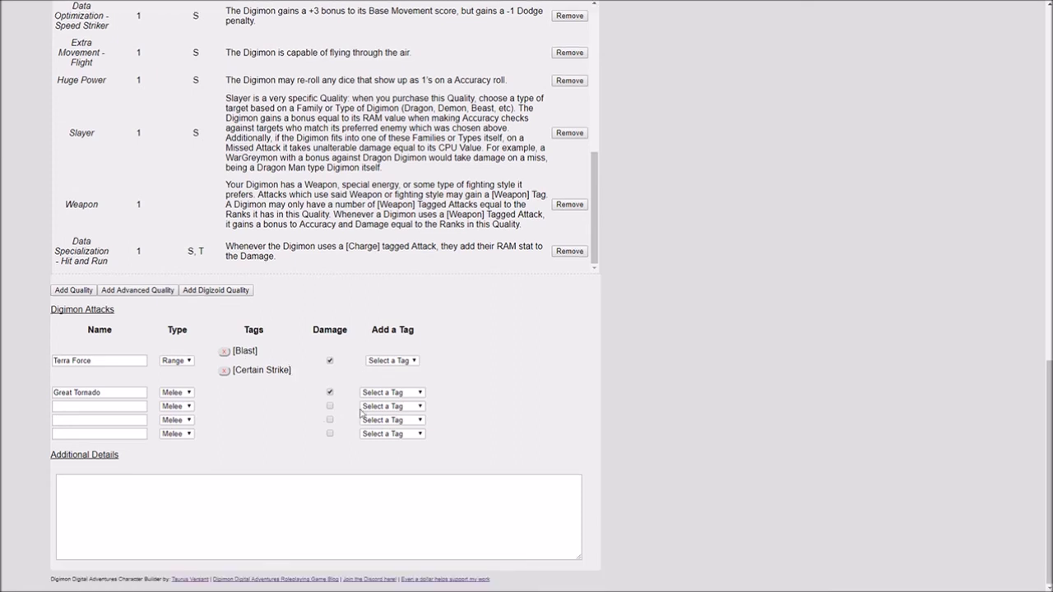
{"action": "left_click", "coordinate": [395, 360]}
{"action": "left_click", "coordinate": [398, 392]}
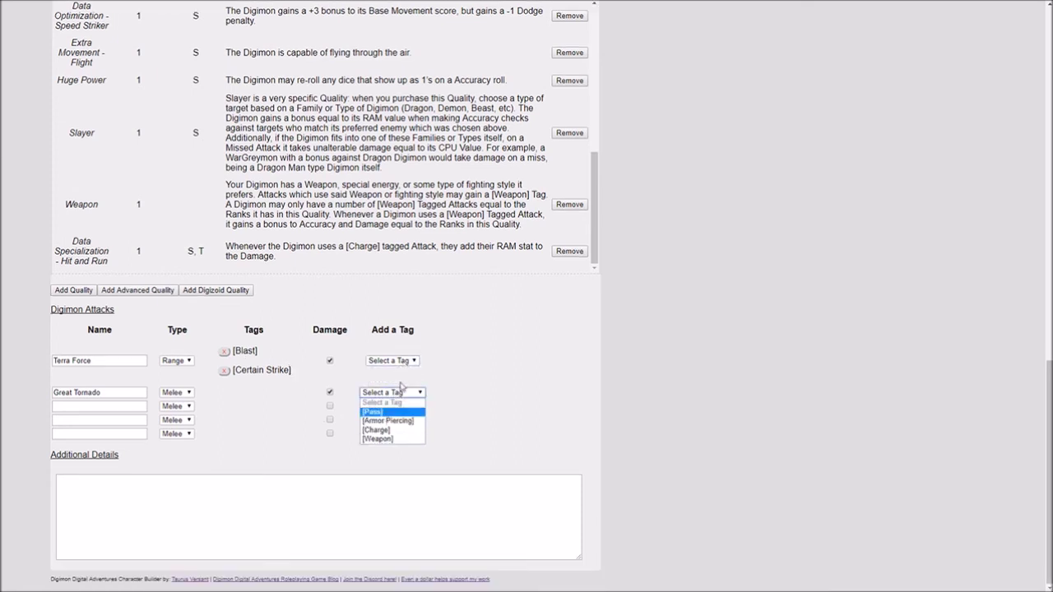
{"action": "left_click", "coordinate": [455, 358]}
{"action": "left_click", "coordinate": [399, 360]}
{"action": "left_click", "coordinate": [502, 358]}
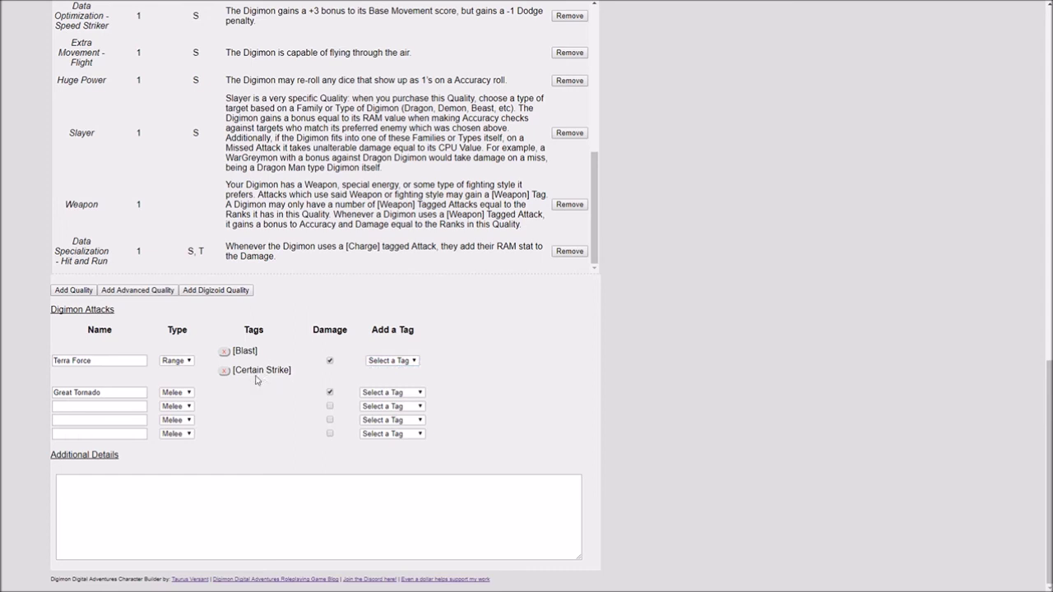
Add the Pass, Armor Piercing, Charge and Weapon tags to Great Tornado.
{"action": "left_click", "coordinate": [394, 395]}
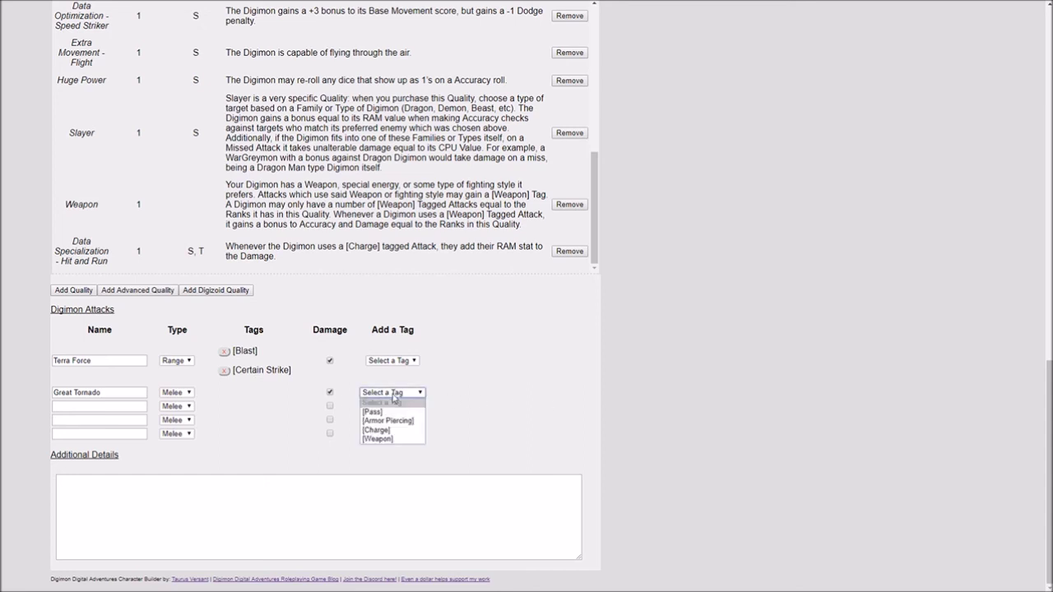
{"action": "left_click", "coordinate": [392, 412]}
{"action": "left_click", "coordinate": [392, 410]}
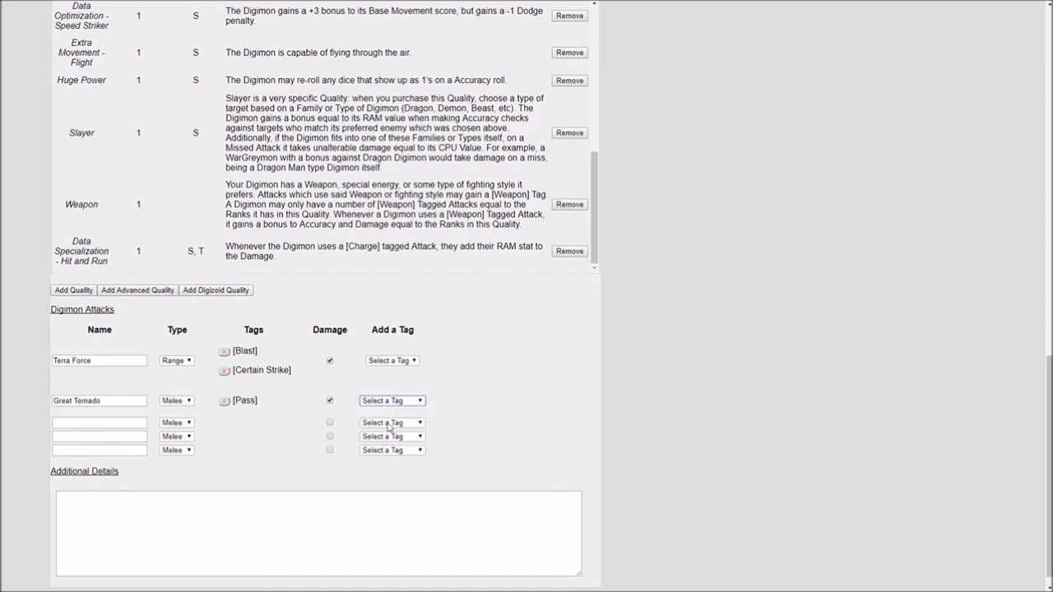
{"action": "left_click", "coordinate": [392, 415]}
{"action": "left_click", "coordinate": [393, 410]}
{"action": "left_click", "coordinate": [392, 430]}
{"action": "left_click", "coordinate": [393, 419]}
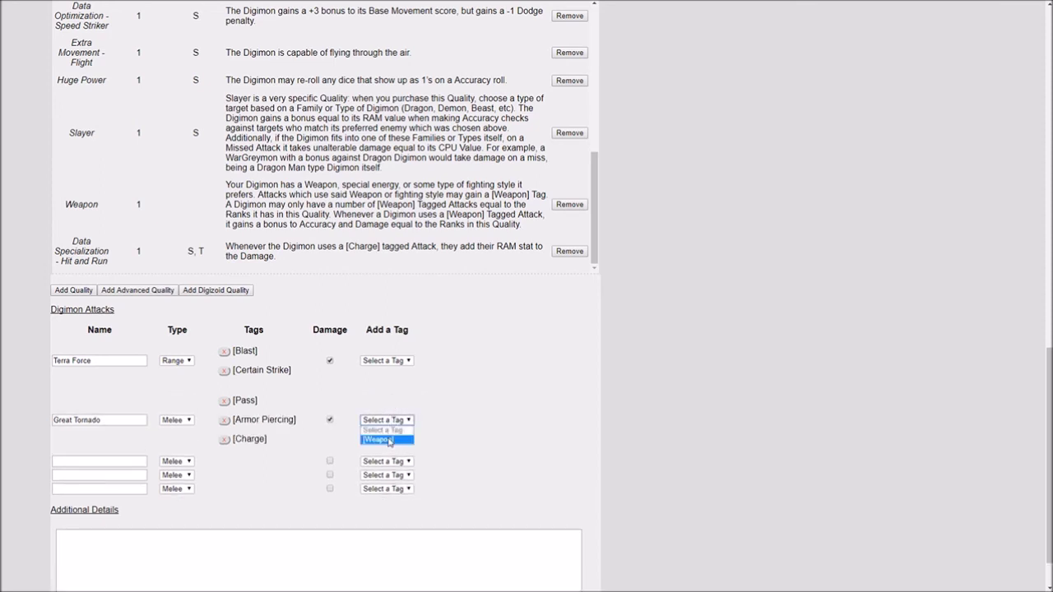
{"action": "left_click", "coordinate": [400, 437]}
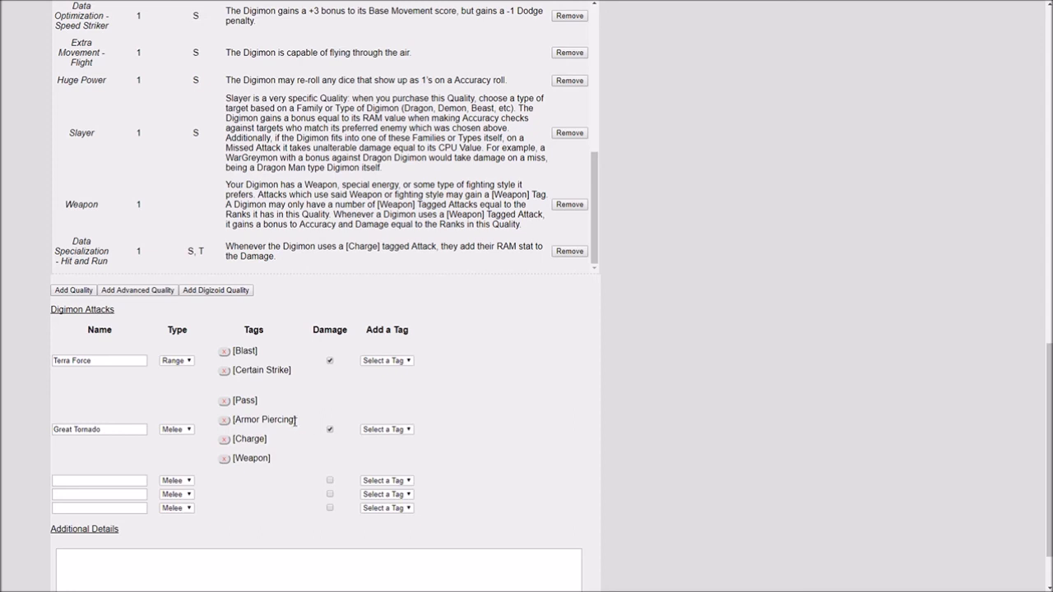
Note "Slayer - Dragon" in WarGreymon's additional details.
{"action": "scroll", "coordinate": [616, 441], "scroll_direction": "up", "scroll_amount": 1}
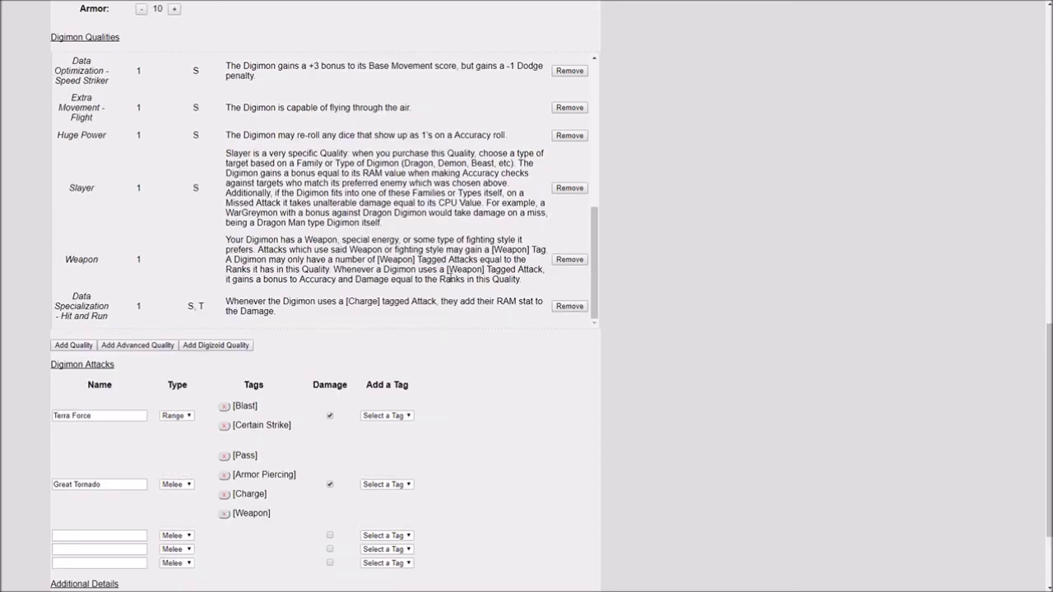
{"action": "scroll", "coordinate": [281, 432], "scroll_direction": "down", "scroll_amount": 1}
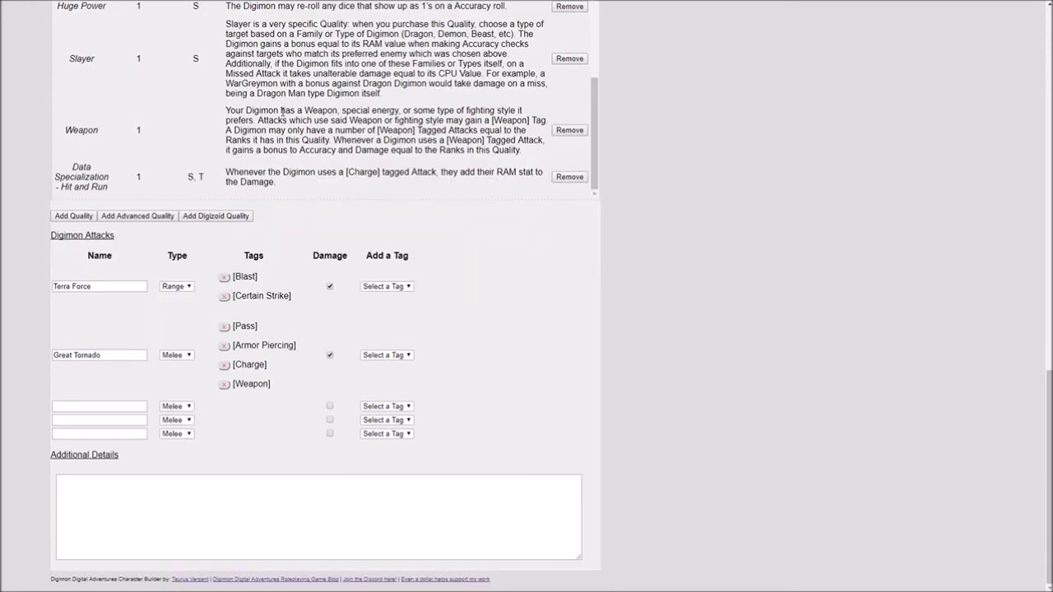
{"action": "left_click", "coordinate": [227, 510]}
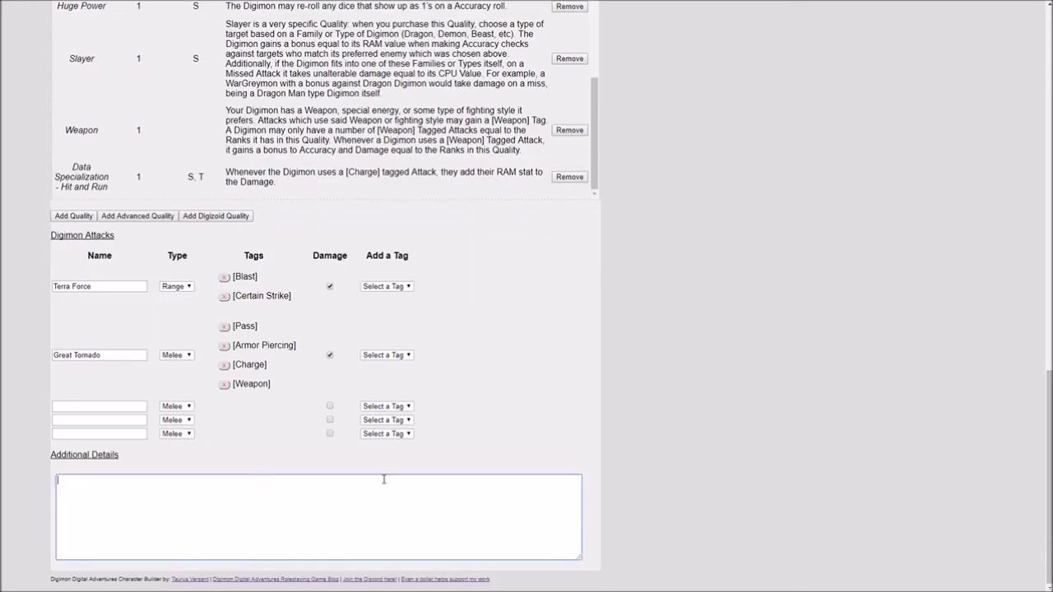
{"action": "type", "text": "Slayer - Dragon"}
{"action": "scroll", "coordinate": [187, 141], "scroll_direction": "up", "scroll_amount": 1}
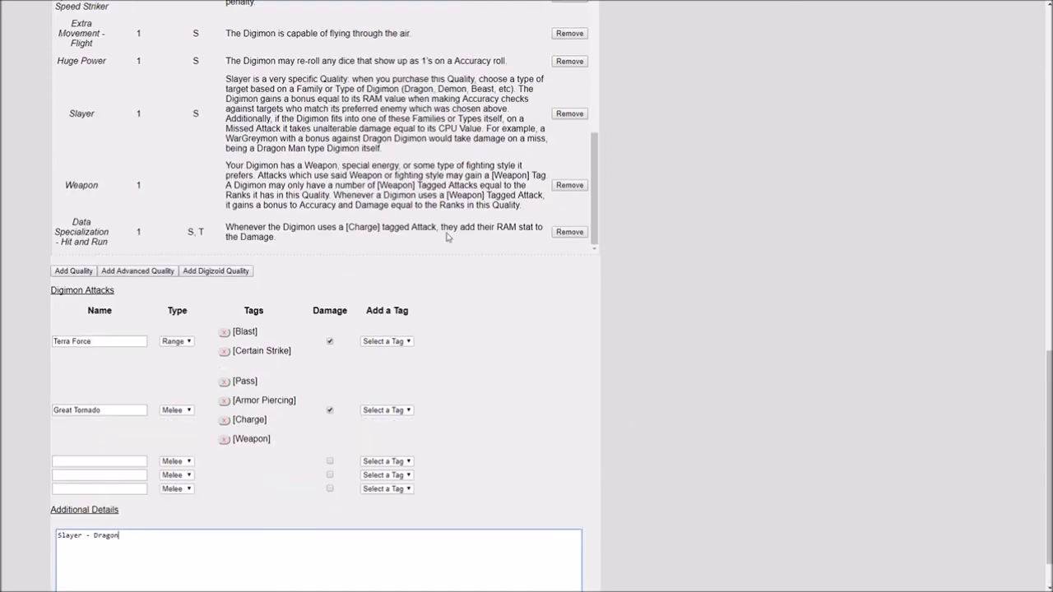
{"action": "scroll", "coordinate": [514, 325], "scroll_direction": "down", "scroll_amount": 1}
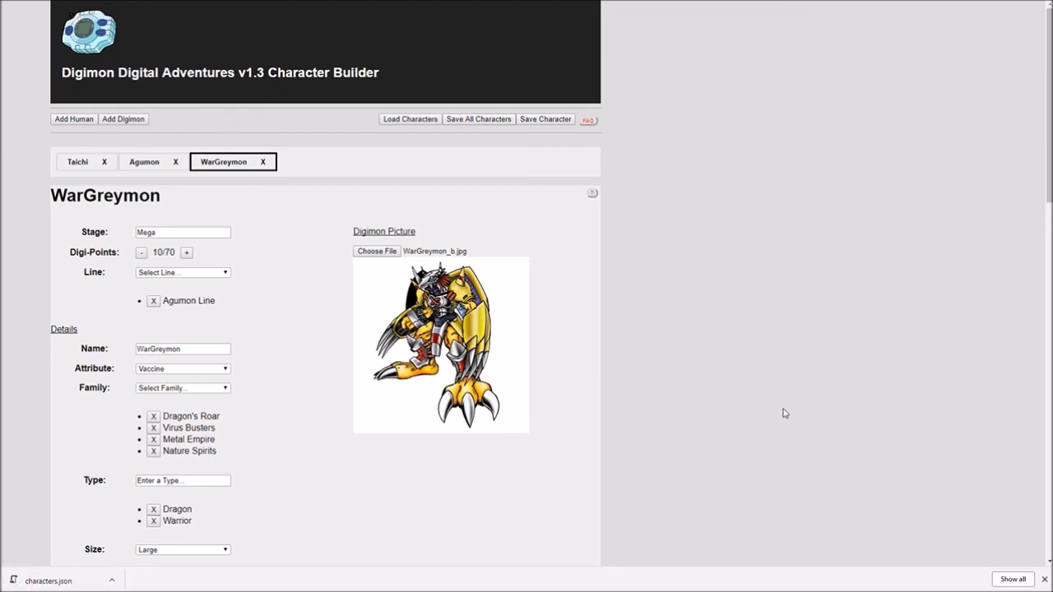
Reload the page and review WarGreymon's picture, details, stats and qualities.
{"action": "key", "text": "F5"}
{"action": "scroll", "coordinate": [641, 358], "scroll_direction": "down", "scroll_amount": 7}
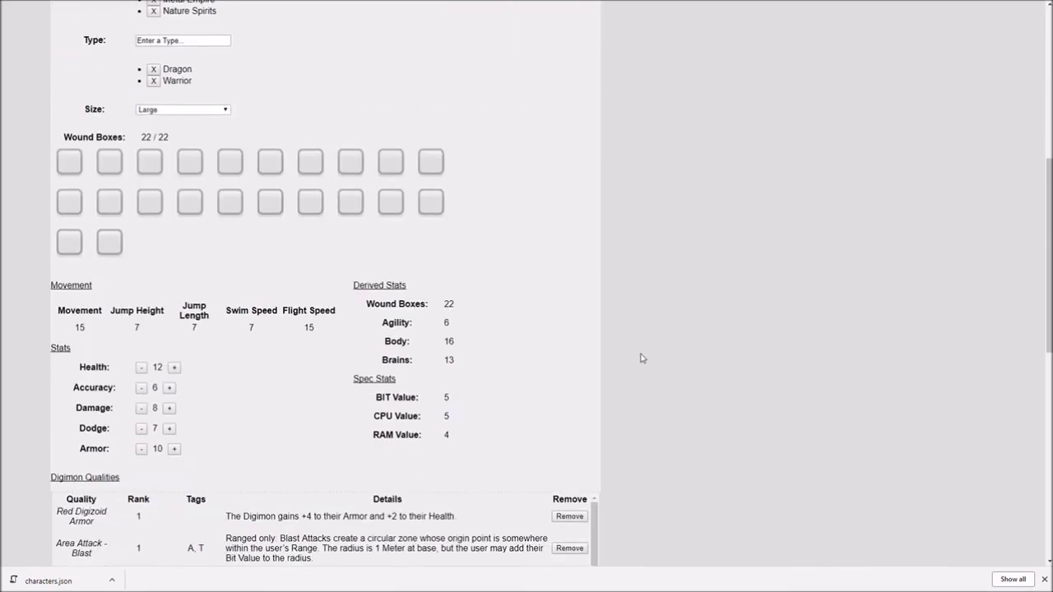
{"action": "scroll", "coordinate": [642, 358], "scroll_direction": "down", "scroll_amount": 1}
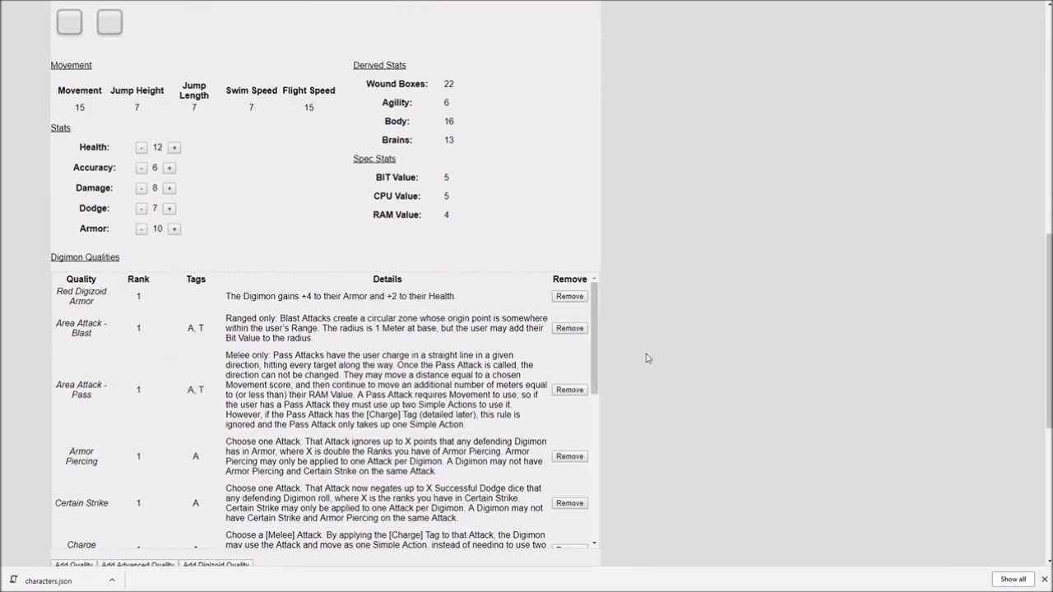
{"action": "scroll", "coordinate": [688, 496], "scroll_direction": "up", "scroll_amount": 8}
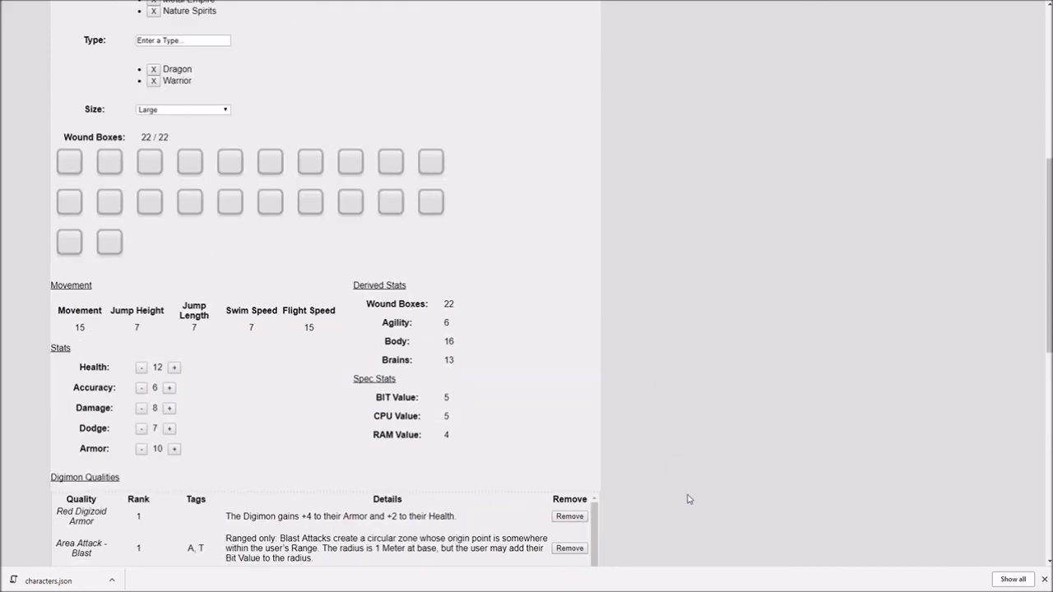
{"action": "scroll", "coordinate": [831, 482], "scroll_direction": "up", "scroll_amount": 1}
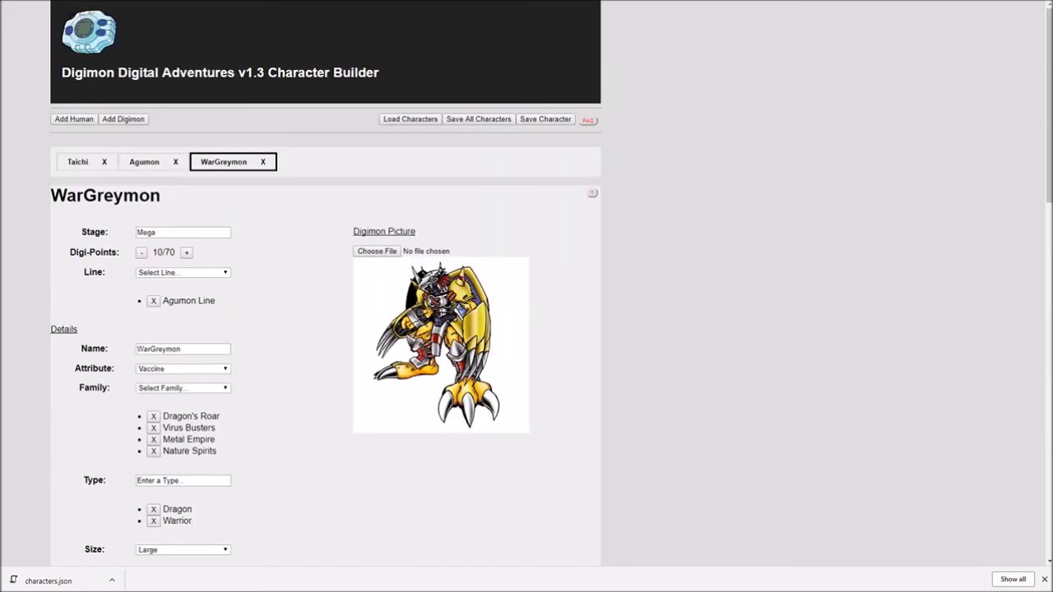
{"action": "scroll", "coordinate": [700, 233], "scroll_direction": "down", "scroll_amount": 7}
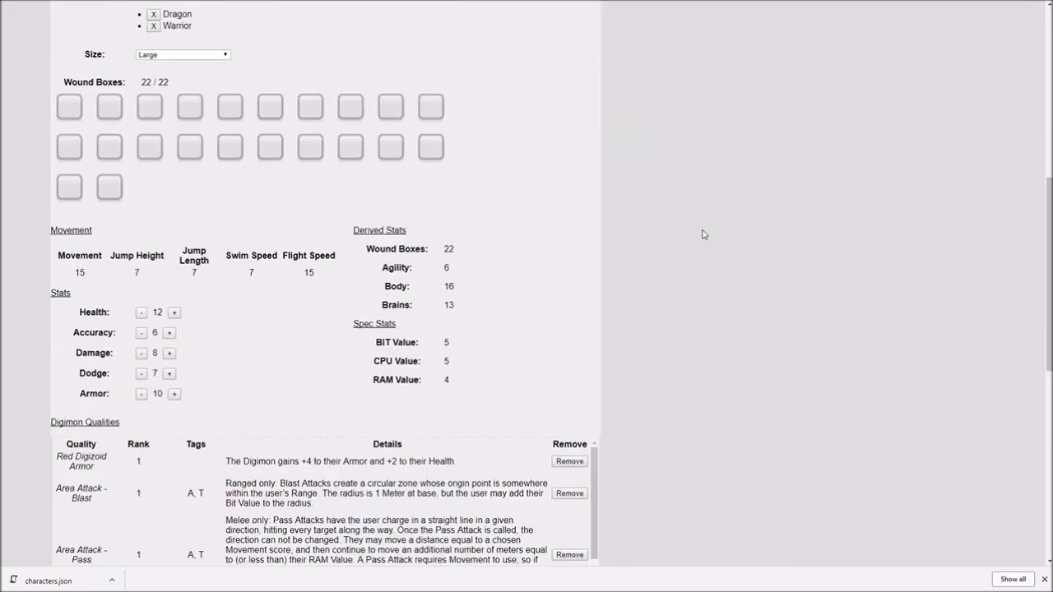
{"action": "scroll", "coordinate": [721, 343], "scroll_direction": "up", "scroll_amount": 4}
{"action": "scroll", "coordinate": [714, 254], "scroll_direction": "up", "scroll_amount": 4}
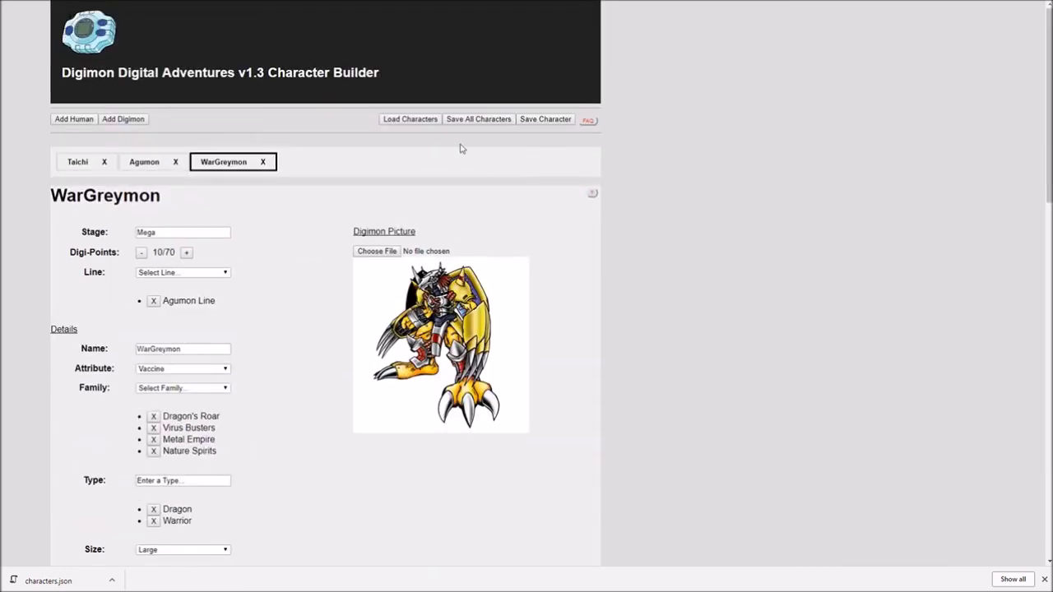
Load the saved character set containing Taichi and the full Agumon line from Botamon to VictoryGreymon.
{"action": "left_click", "coordinate": [411, 120]}
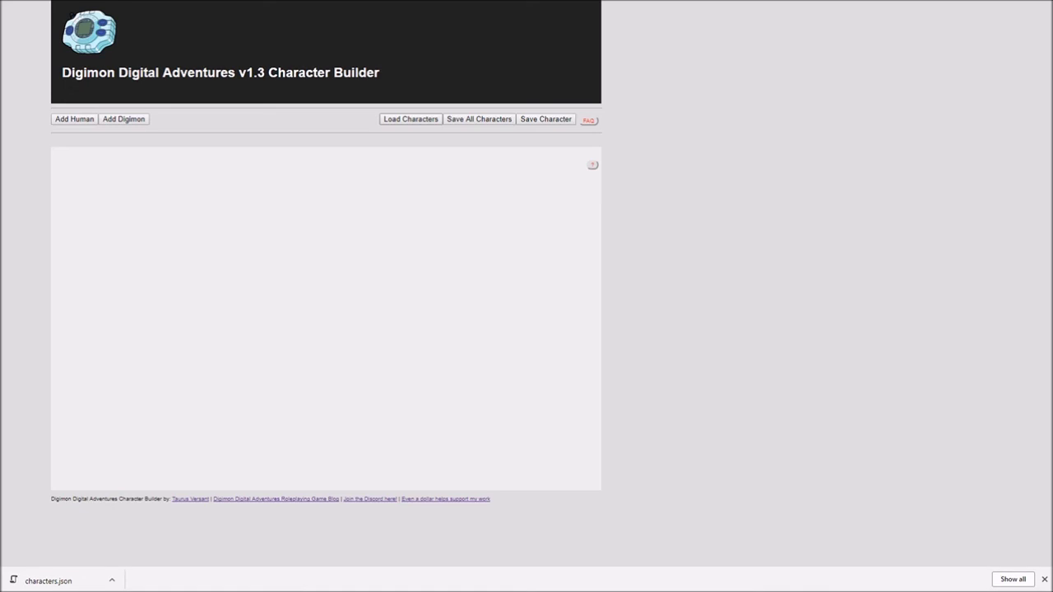
{"action": "scroll", "coordinate": [663, 246], "scroll_direction": "down", "scroll_amount": 2}
{"action": "scroll", "coordinate": [691, 254], "scroll_direction": "up", "scroll_amount": 2}
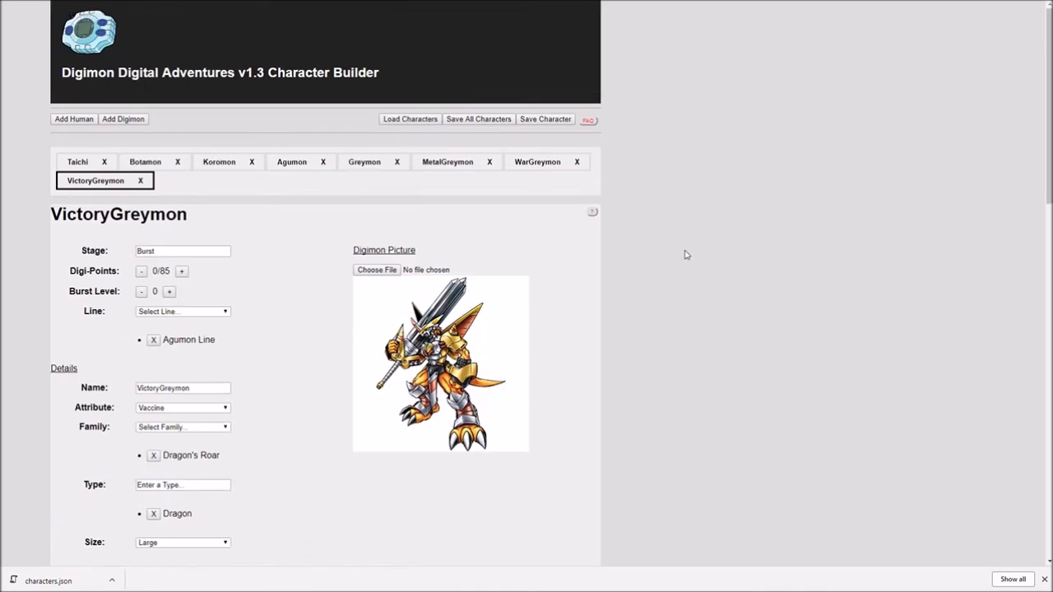
Examine the stats, qualities, attacks and additional details of the loaded WarGreymon.
{"action": "left_click", "coordinate": [537, 163]}
{"action": "scroll", "coordinate": [672, 277], "scroll_direction": "down", "scroll_amount": 7}
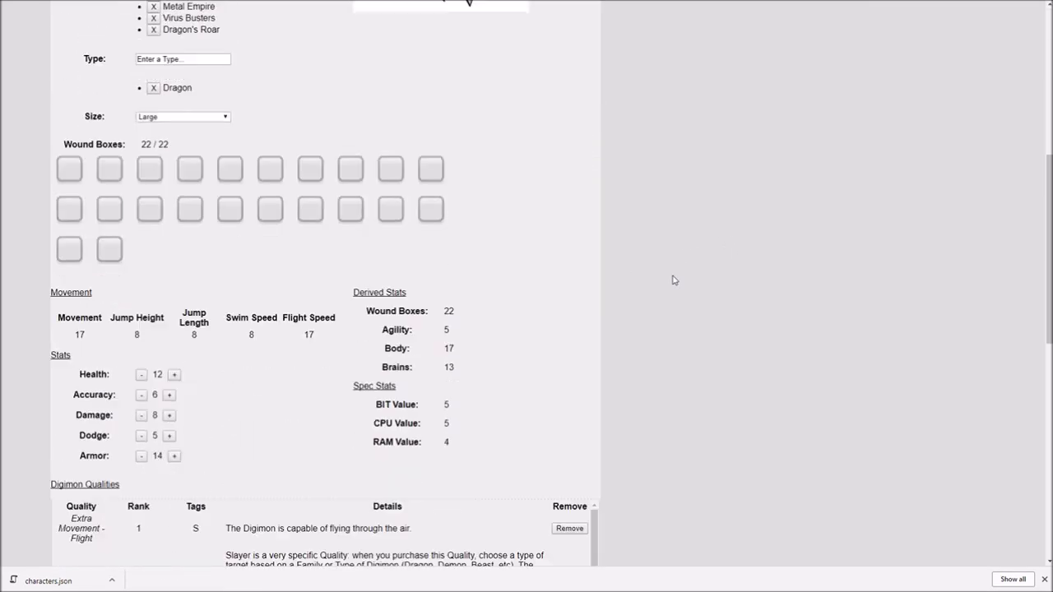
{"action": "scroll", "coordinate": [556, 305], "scroll_direction": "down", "scroll_amount": 10}
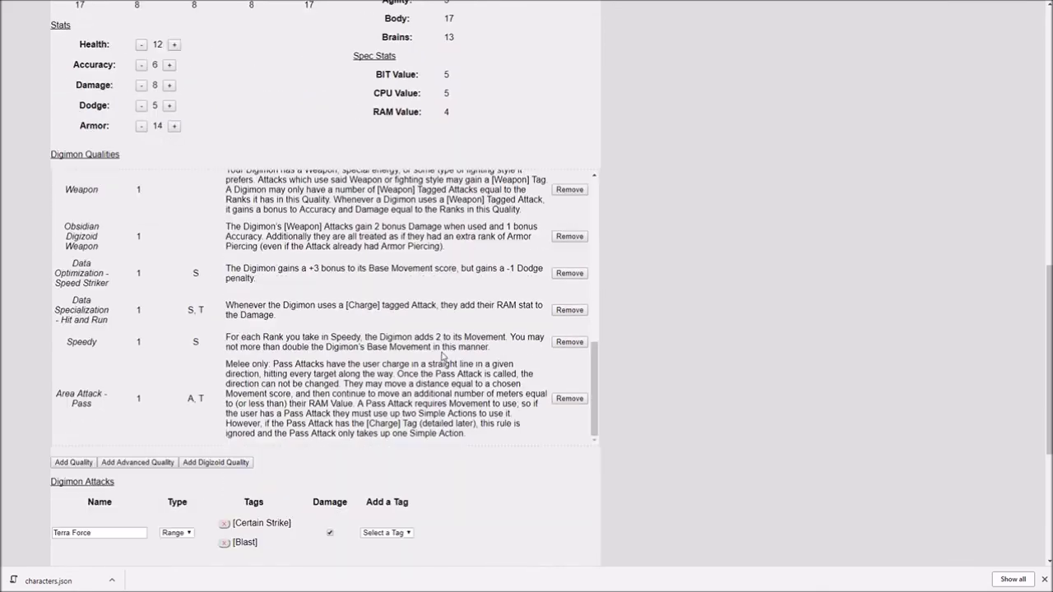
{"action": "scroll", "coordinate": [695, 363], "scroll_direction": "down", "scroll_amount": 3}
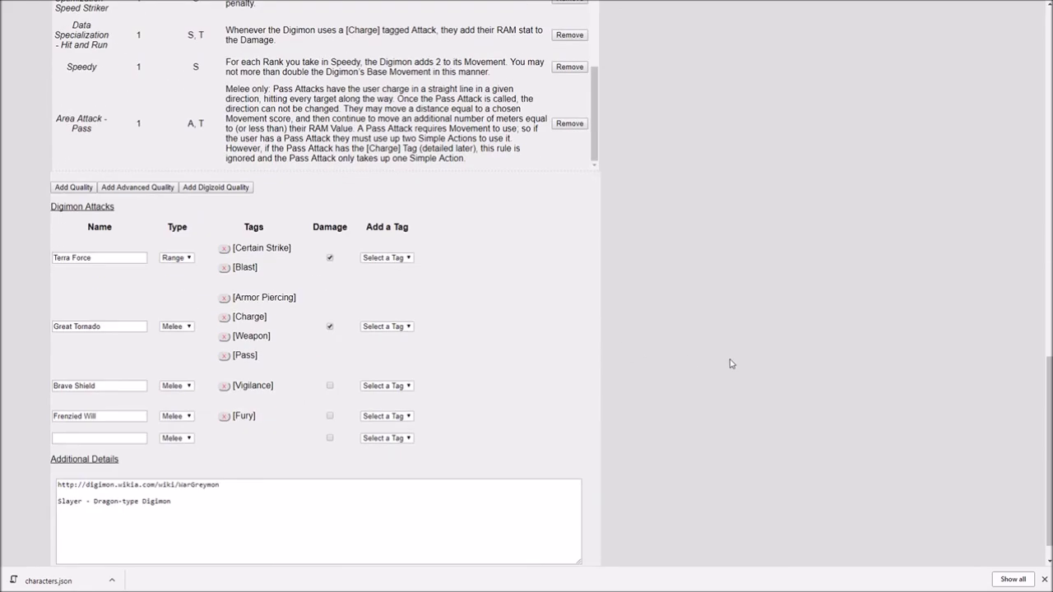
{"action": "scroll", "coordinate": [717, 374], "scroll_direction": "up", "scroll_amount": 15}
Look through the character sheets of MetalGreymon, Greymon, Koromon and Botamon.
{"action": "left_click", "coordinate": [450, 162]}
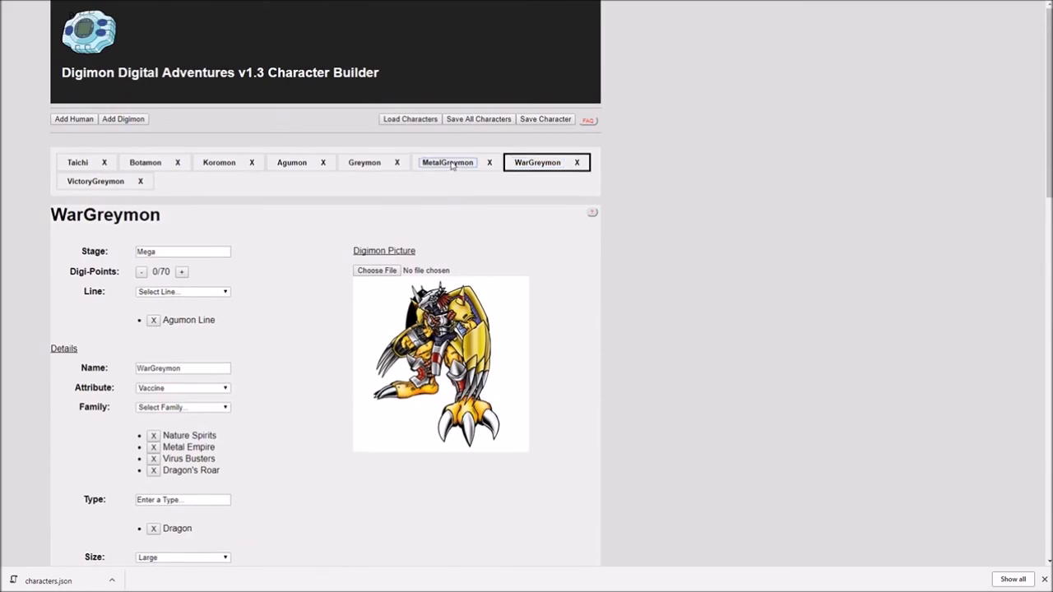
{"action": "scroll", "coordinate": [619, 307], "scroll_direction": "down", "scroll_amount": 15}
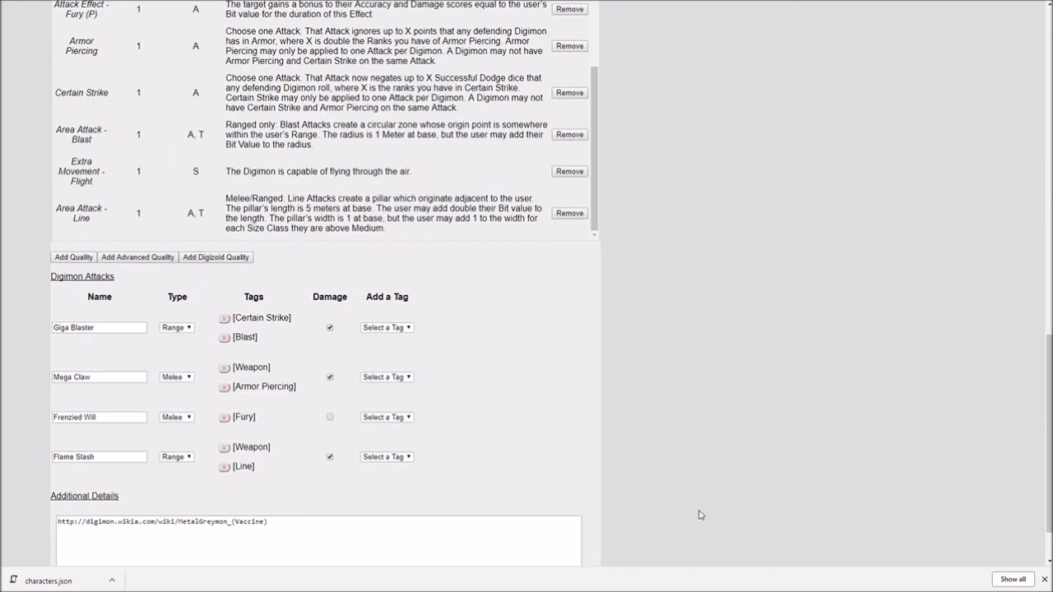
{"action": "scroll", "coordinate": [482, 233], "scroll_direction": "up", "scroll_amount": 15}
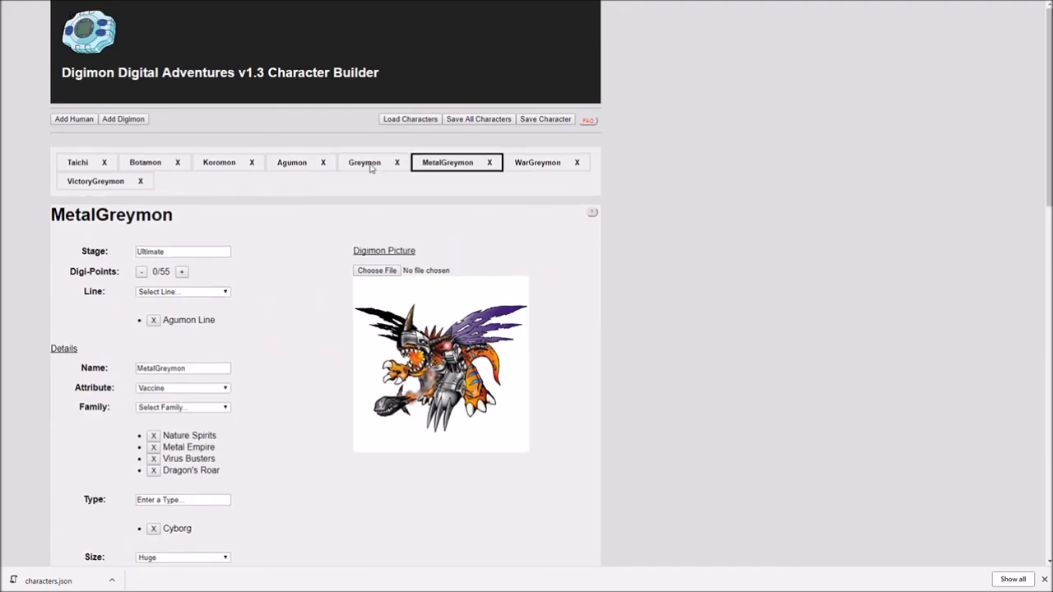
{"action": "left_click", "coordinate": [368, 163]}
{"action": "scroll", "coordinate": [645, 361], "scroll_direction": "down", "scroll_amount": 5}
{"action": "scroll", "coordinate": [646, 361], "scroll_direction": "down", "scroll_amount": 10}
{"action": "scroll", "coordinate": [681, 469], "scroll_direction": "up", "scroll_amount": 15}
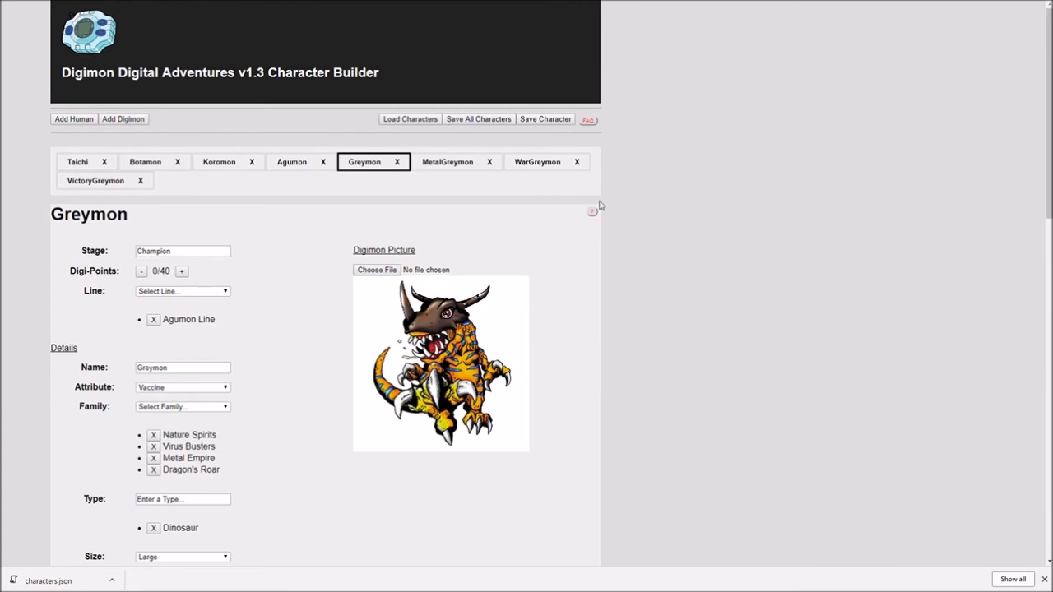
{"action": "left_click", "coordinate": [220, 162]}
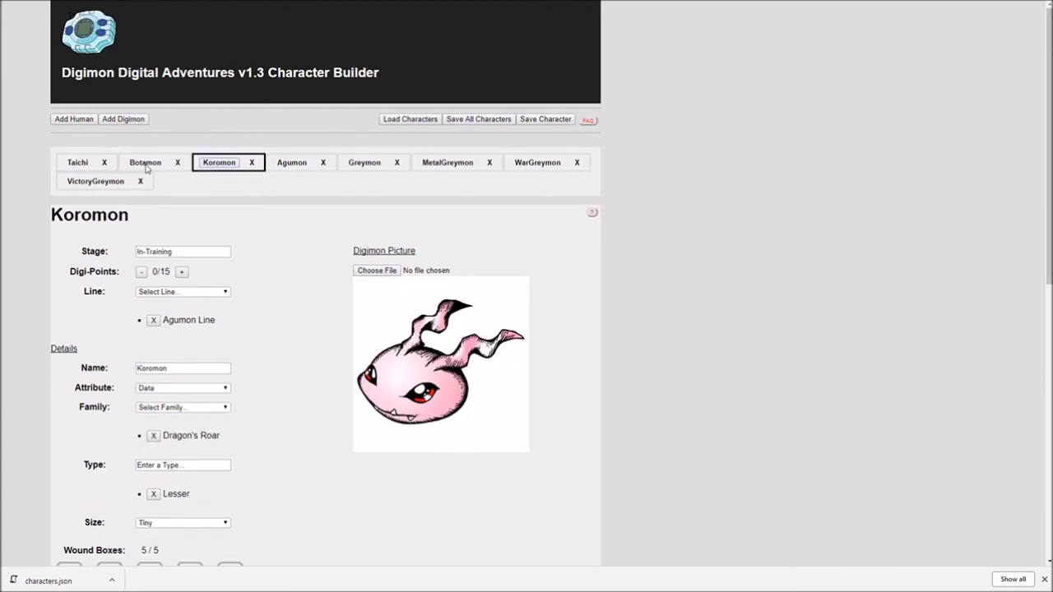
{"action": "left_click", "coordinate": [146, 163]}
Open VictoryGreymon, raise its Burst Level to 1 and check its stats.
{"action": "left_click", "coordinate": [97, 181]}
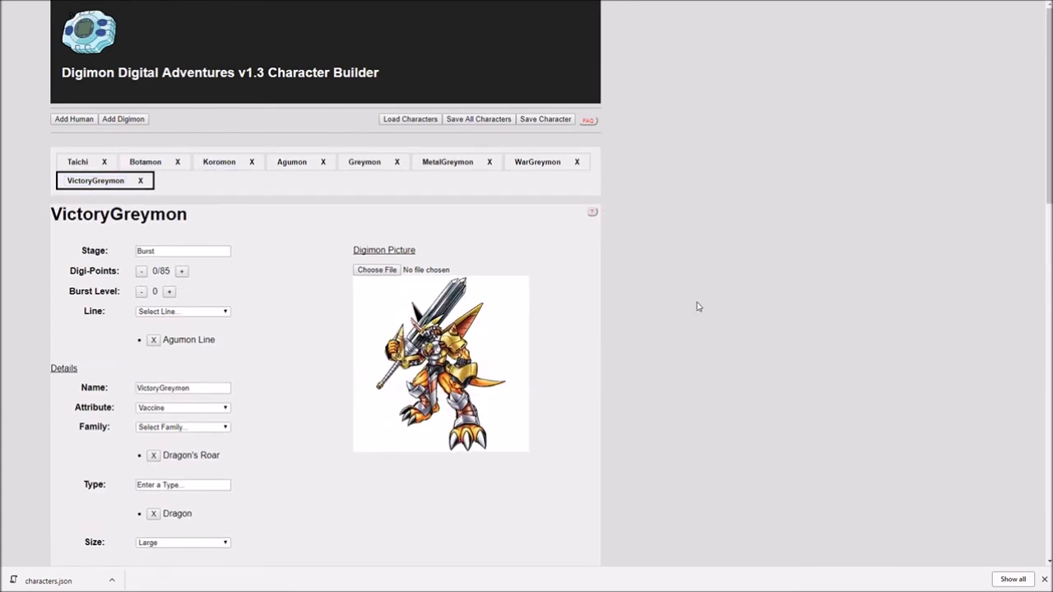
{"action": "scroll", "coordinate": [696, 308], "scroll_direction": "down", "scroll_amount": 1}
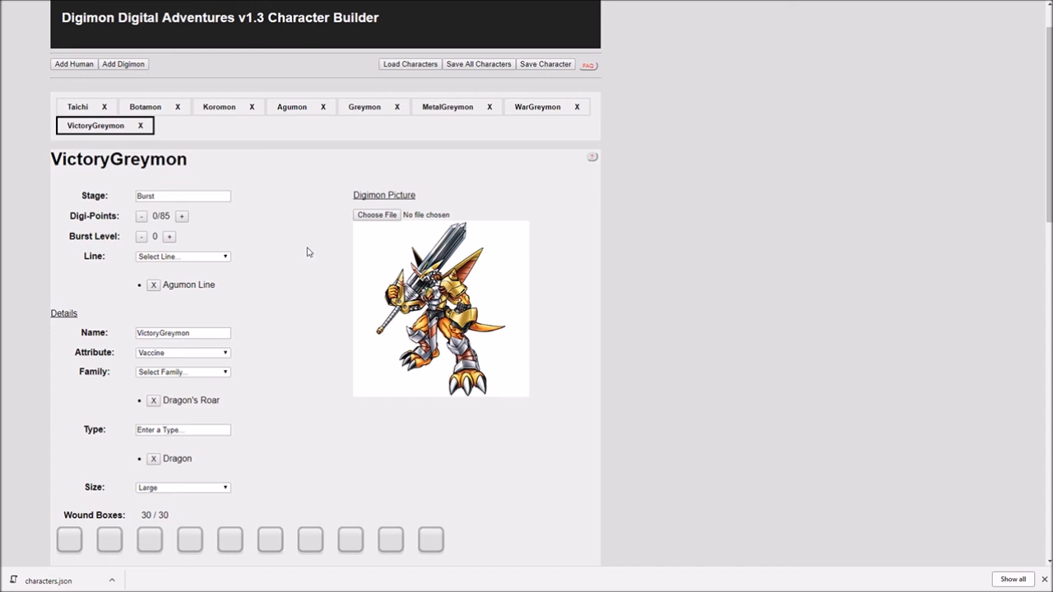
{"action": "left_click", "coordinate": [169, 238]}
{"action": "scroll", "coordinate": [166, 216], "scroll_direction": "down", "scroll_amount": 3}
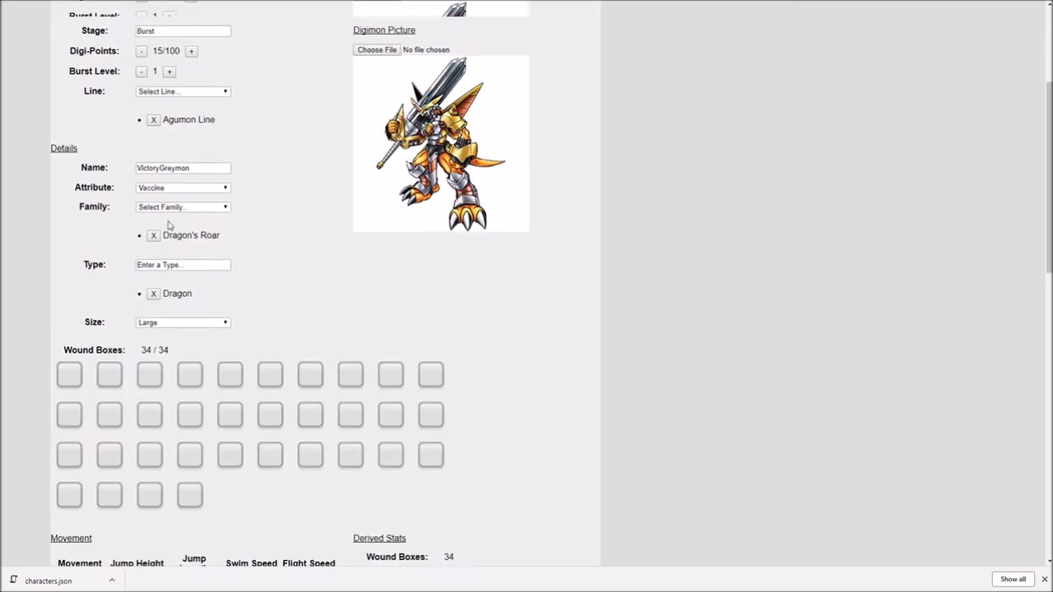
{"action": "scroll", "coordinate": [151, 244], "scroll_direction": "down", "scroll_amount": 3}
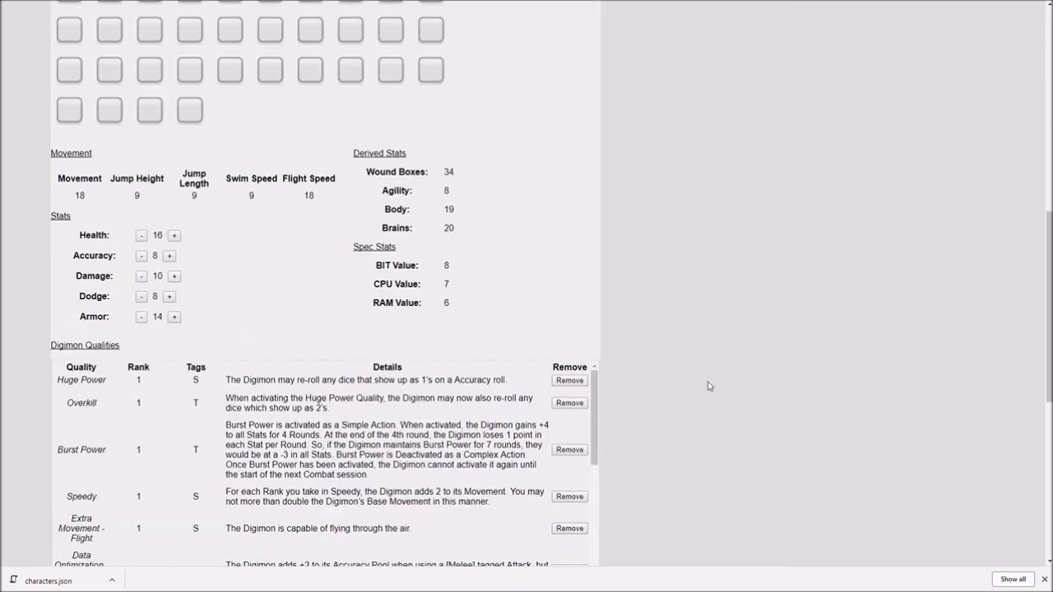
Consult the stat calculations, stage details and size details for VictoryGreymon, and compare them with its derived stats.
{"action": "scroll", "coordinate": [729, 480], "scroll_direction": "up", "scroll_amount": 7}
{"action": "left_click", "coordinate": [592, 212]}
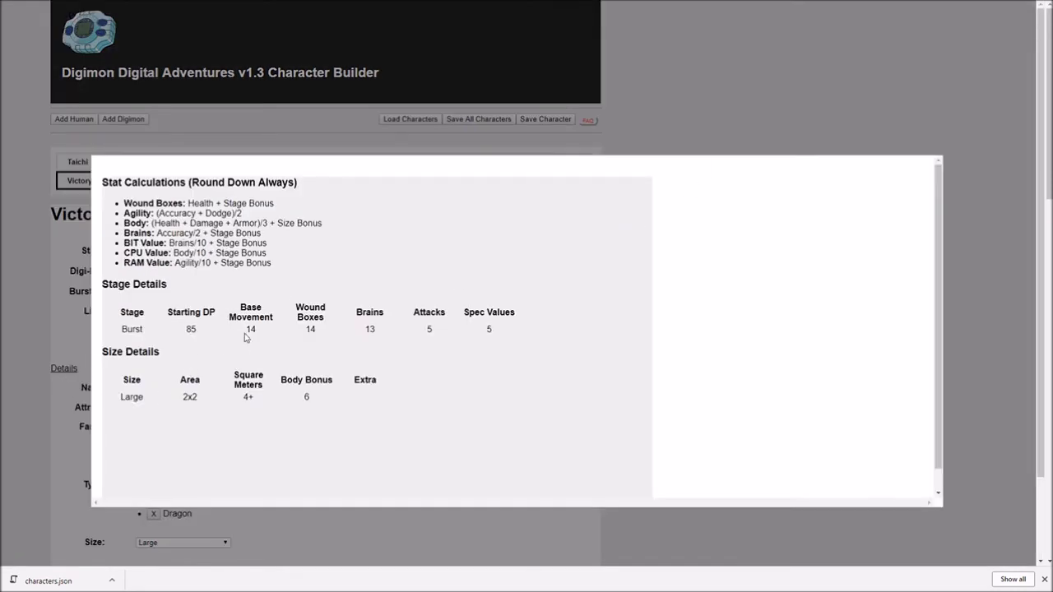
{"action": "left_click", "coordinate": [708, 115]}
{"action": "left_click", "coordinate": [591, 213]}
{"action": "left_click", "coordinate": [738, 102]}
{"action": "scroll", "coordinate": [658, 288], "scroll_direction": "down", "scroll_amount": 1}
{"action": "scroll", "coordinate": [658, 288], "scroll_direction": "down", "scroll_amount": 5}
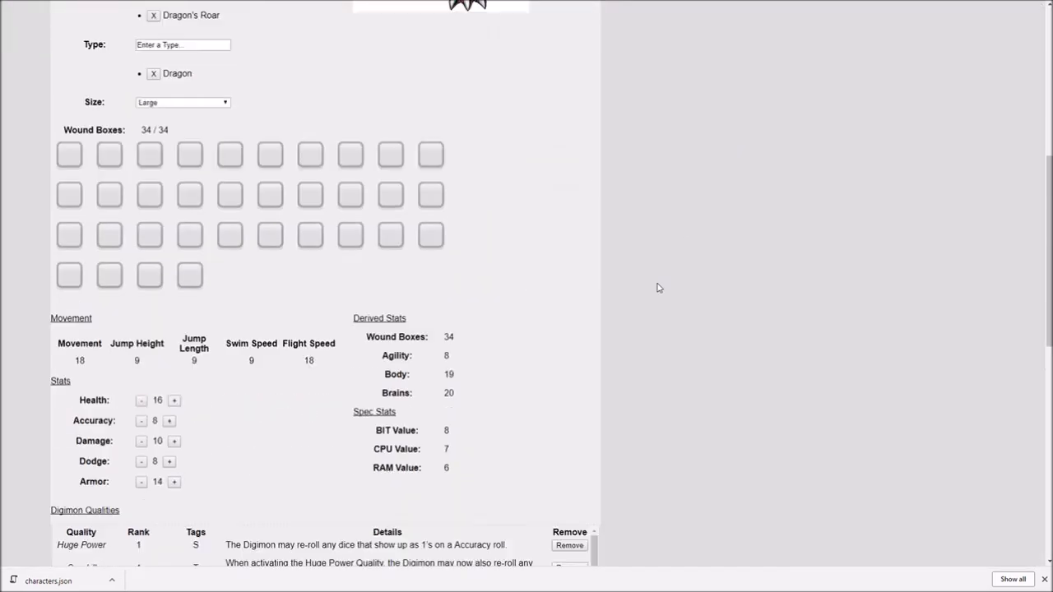
Lower VictoryGreymon's Burst Level to 0 and check its sheet.
{"action": "scroll", "coordinate": [547, 287], "scroll_direction": "up", "scroll_amount": 4}
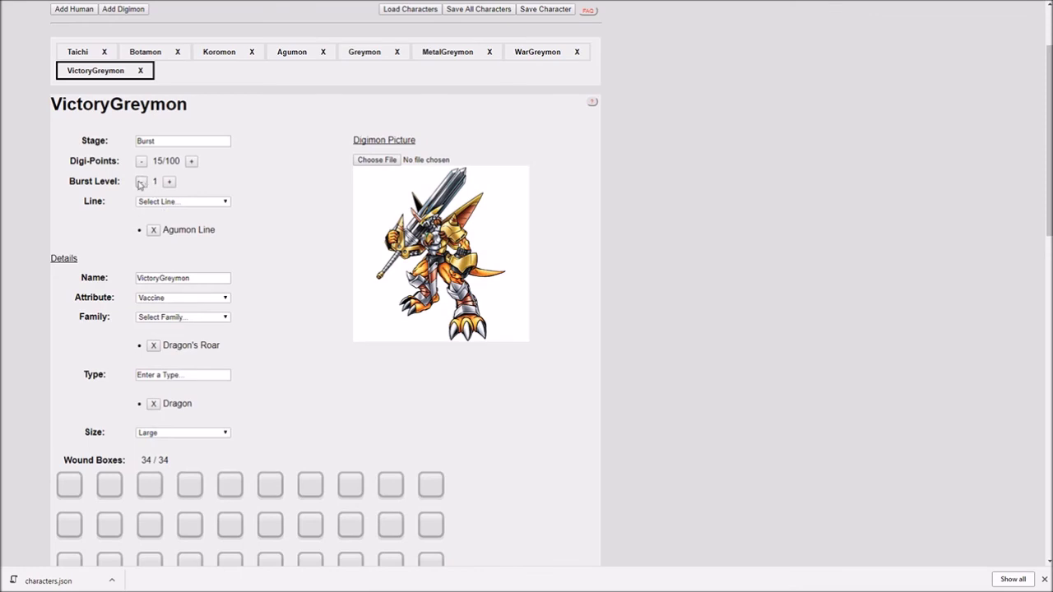
{"action": "left_click", "coordinate": [141, 181]}
{"action": "scroll", "coordinate": [556, 287], "scroll_direction": "down", "scroll_amount": 6}
{"action": "scroll", "coordinate": [557, 287], "scroll_direction": "up", "scroll_amount": 5}
{"action": "scroll", "coordinate": [557, 286], "scroll_direction": "up", "scroll_amount": 2}
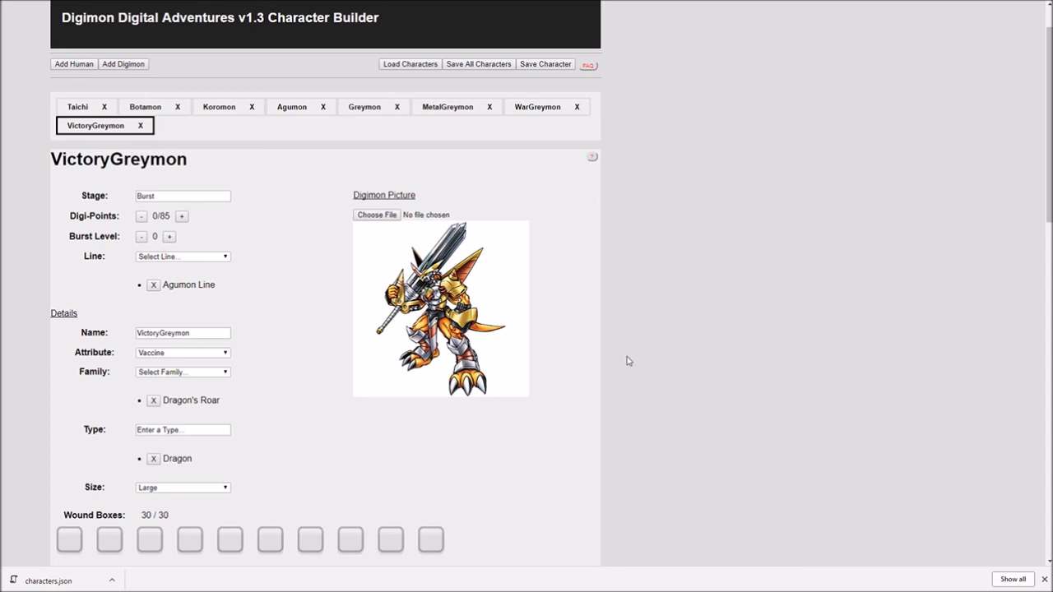
Review Agumon's full sheet, including its stats, qualities, attacks and additional details.
{"action": "left_click", "coordinate": [364, 107]}
{"action": "left_click", "coordinate": [292, 106]}
{"action": "scroll", "coordinate": [670, 273], "scroll_direction": "up", "scroll_amount": 1}
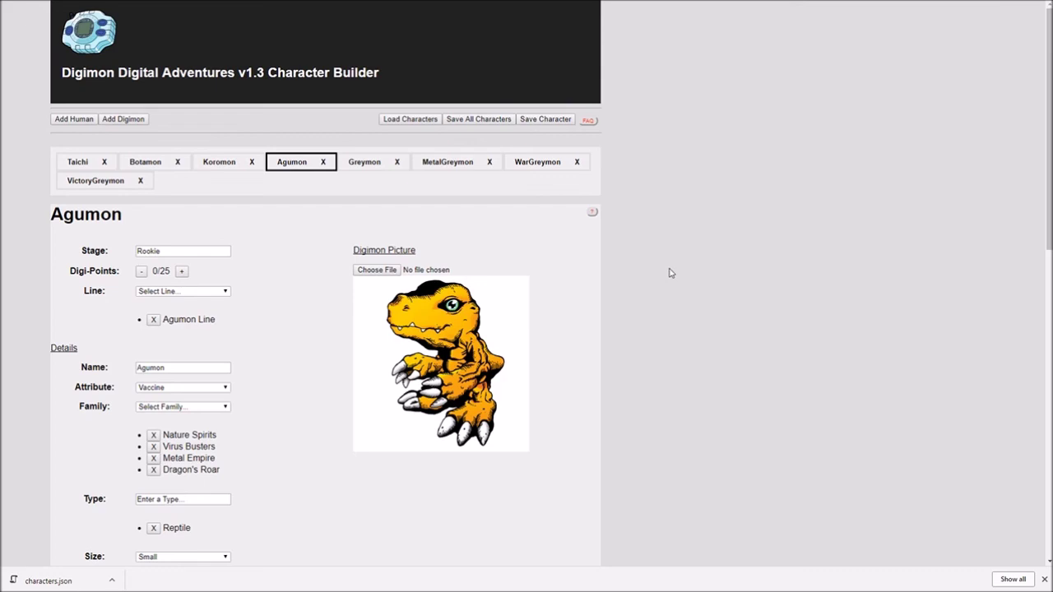
{"action": "scroll", "coordinate": [670, 273], "scroll_direction": "down", "scroll_amount": 1}
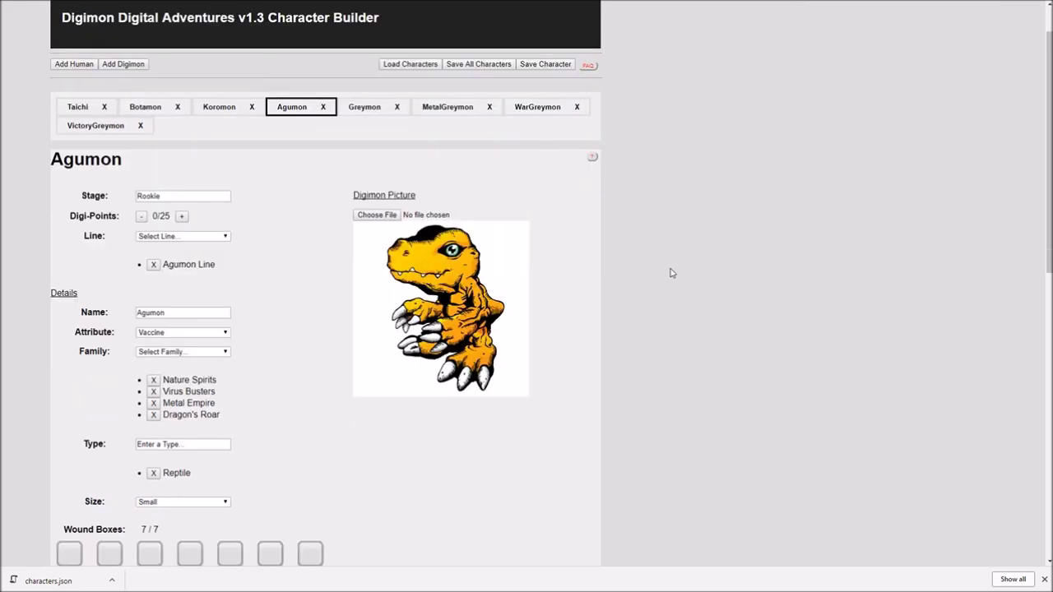
{"action": "scroll", "coordinate": [665, 272], "scroll_direction": "down", "scroll_amount": 12}
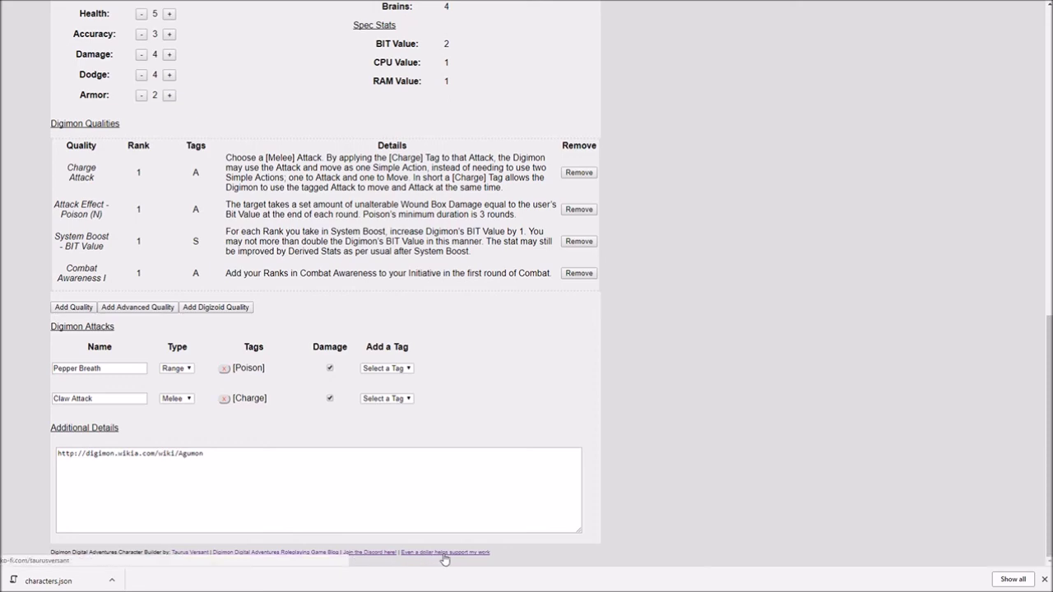
{"action": "scroll", "coordinate": [752, 500], "scroll_direction": "up", "scroll_amount": 4}
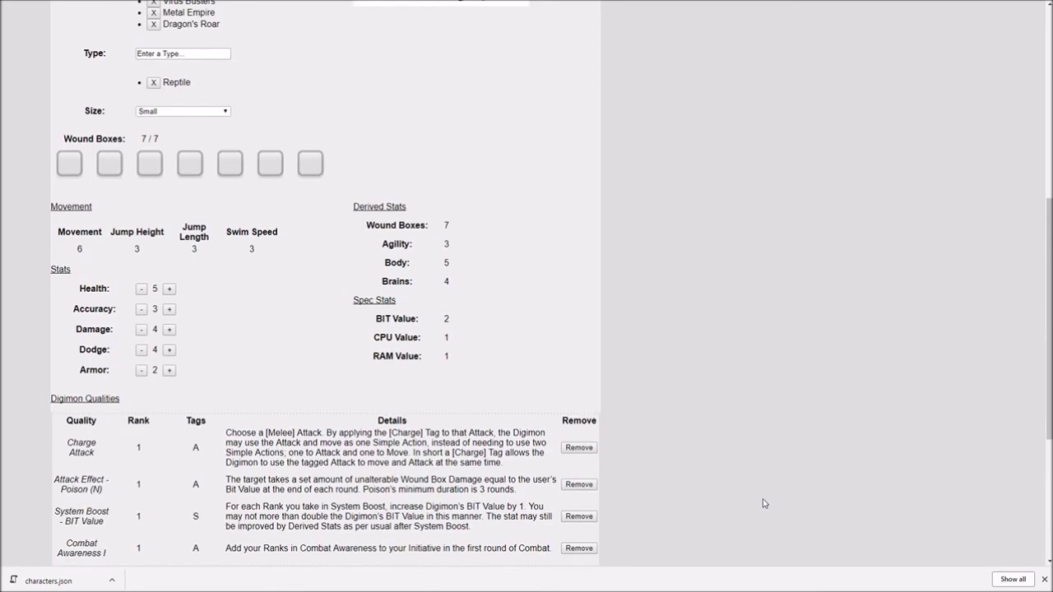
{"action": "scroll", "coordinate": [761, 493], "scroll_direction": "up", "scroll_amount": 5}
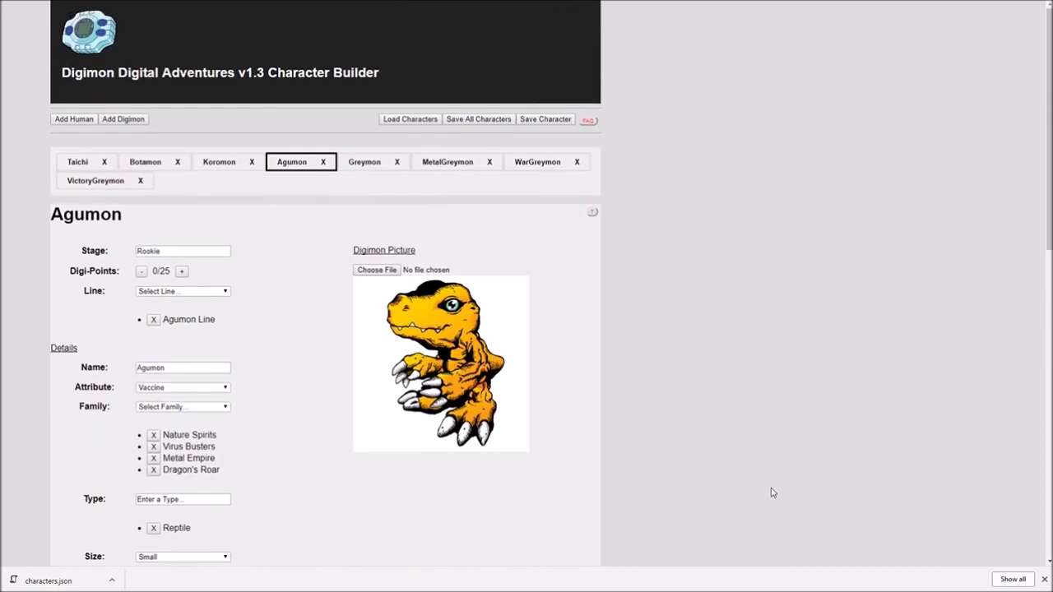